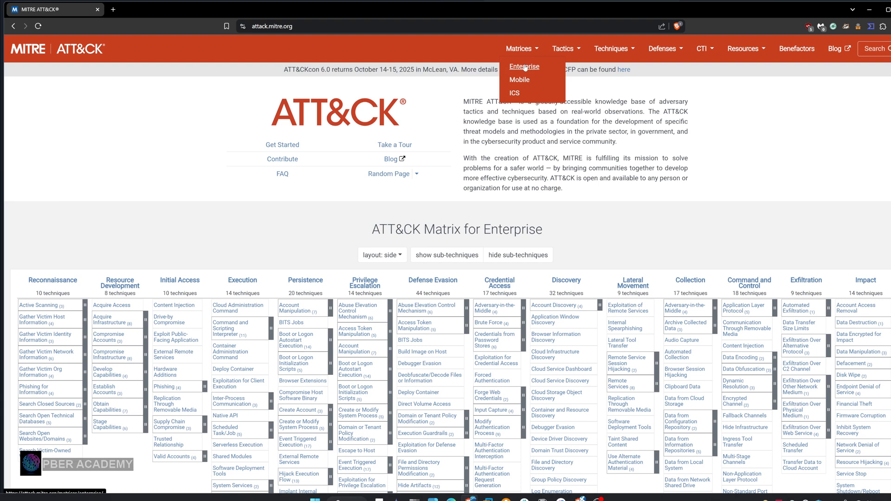
# Open the Enterprise tactics list and go to the Privilege Escalation tactic, TA0004
pyautogui.moveTo(562, 49)
pyautogui.click(562, 66)
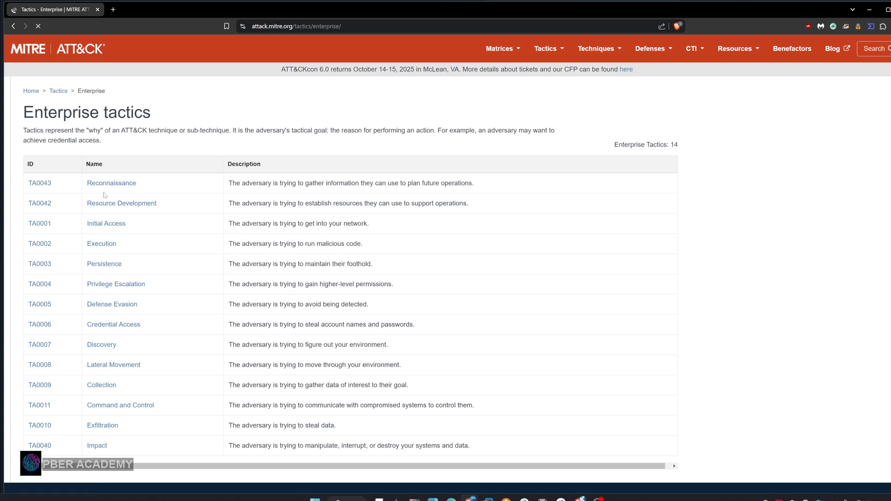
pyautogui.scroll(-1, 108, 225)
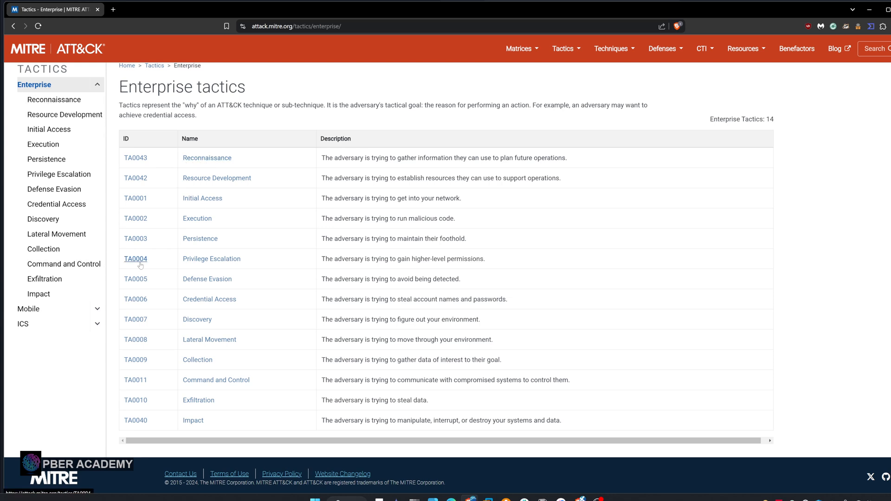
pyautogui.click(202, 263)
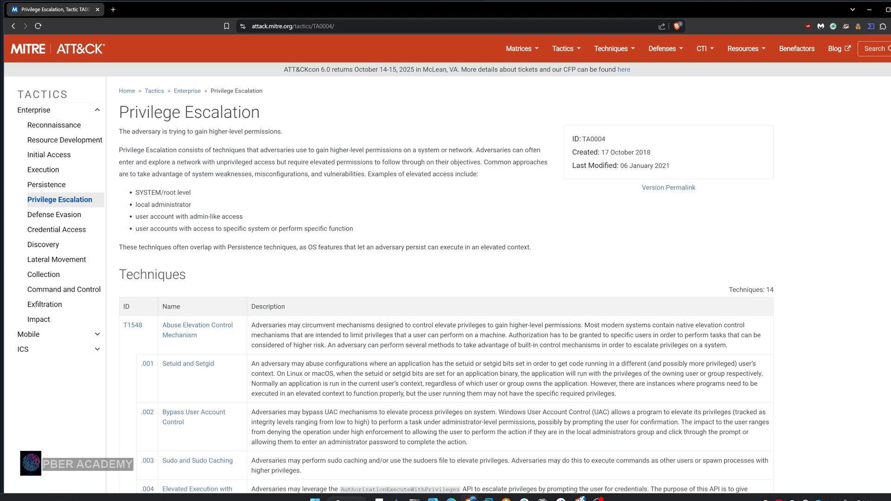
# Examine the Privilege Escalation page, highlighting the phrases on higher-level permissions and exploited weaknesses, and review its techniques table
pyautogui.moveTo(263, 113); pyautogui.dragTo(116, 121)
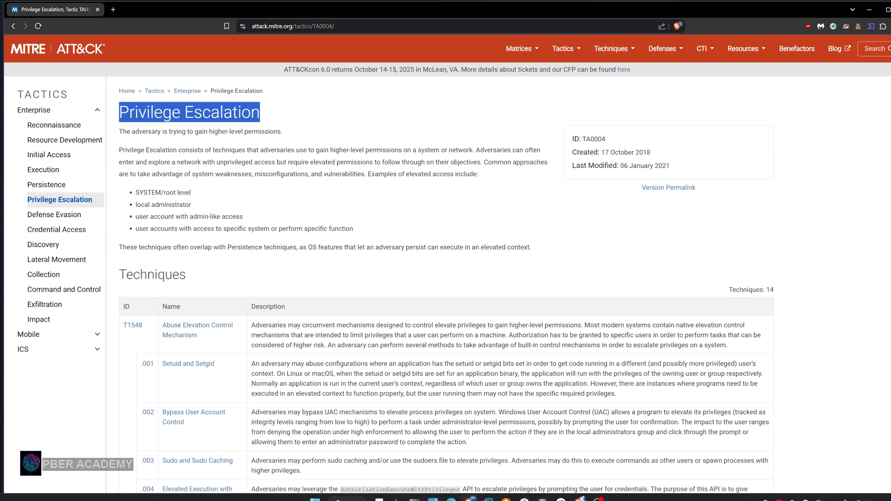
pyautogui.moveTo(179, 175); pyautogui.dragTo(367, 175)
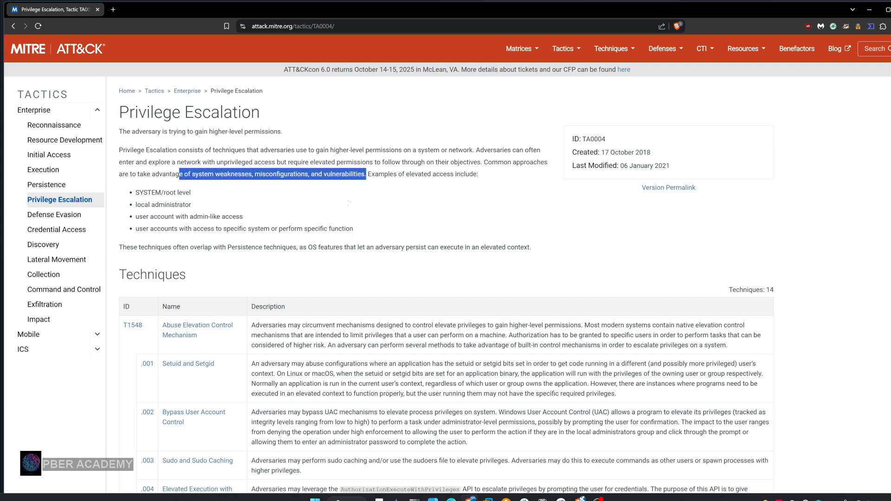
pyautogui.click(349, 203)
pyautogui.scroll(-1, 207, 304)
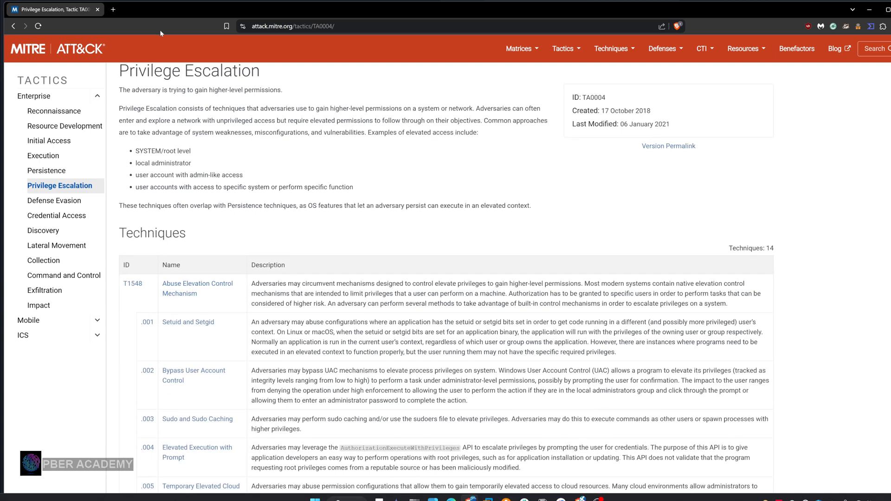
pyautogui.moveTo(288, 79); pyautogui.dragTo(119, 71)
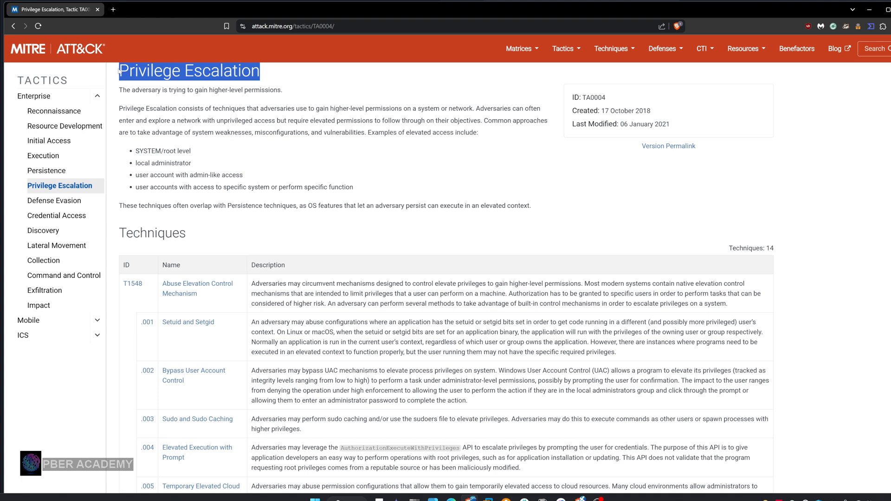
pyautogui.moveTo(315, 108); pyautogui.dragTo(404, 117)
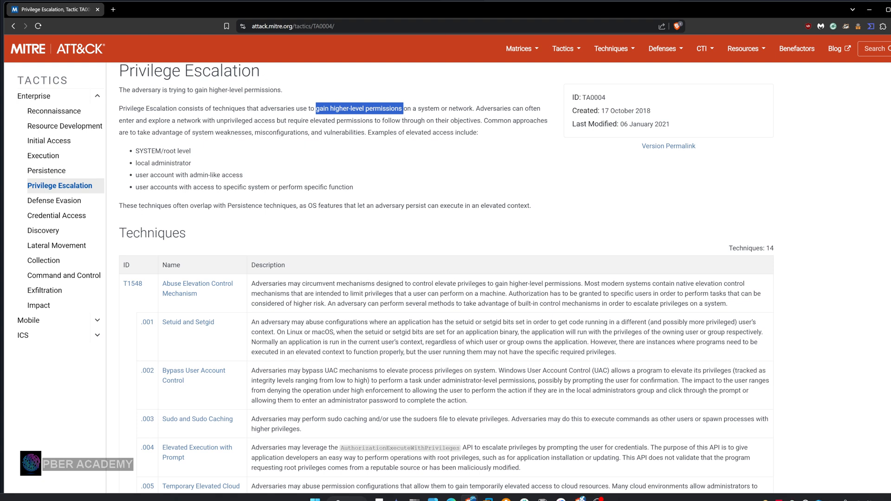
pyautogui.moveTo(290, 120); pyautogui.dragTo(371, 121)
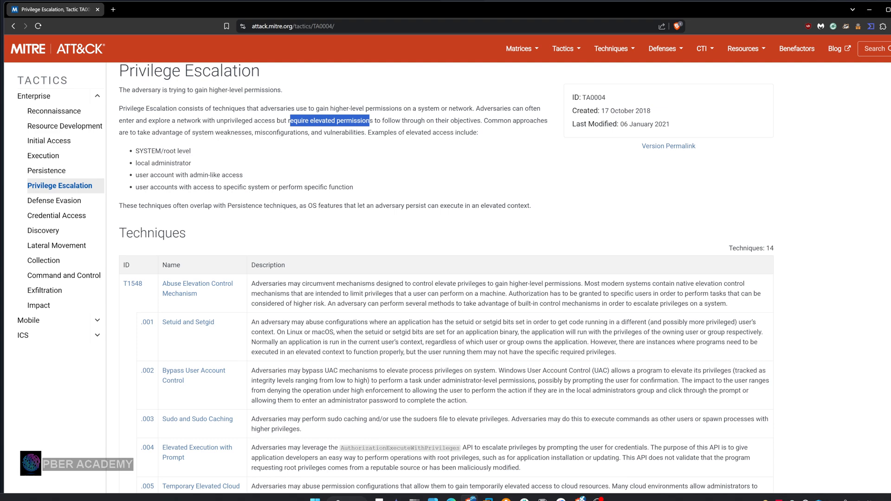
pyautogui.scroll(-2, 204, 291)
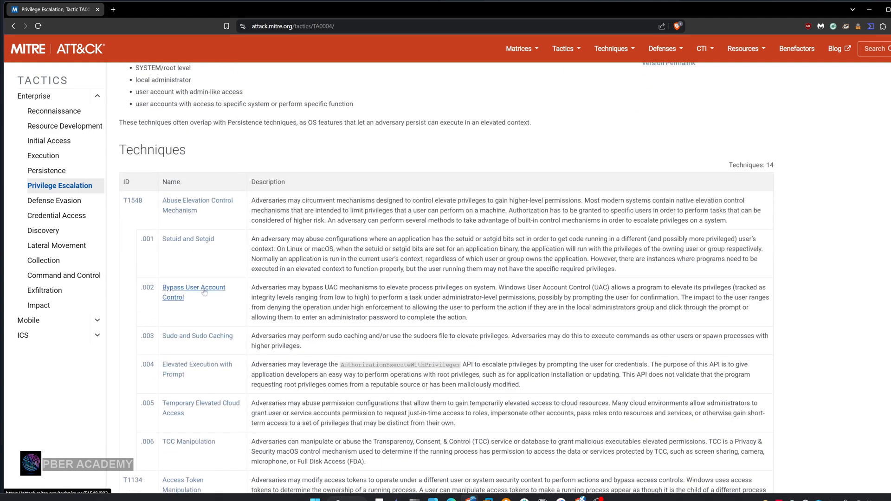
pyautogui.scroll(-8, 204, 291)
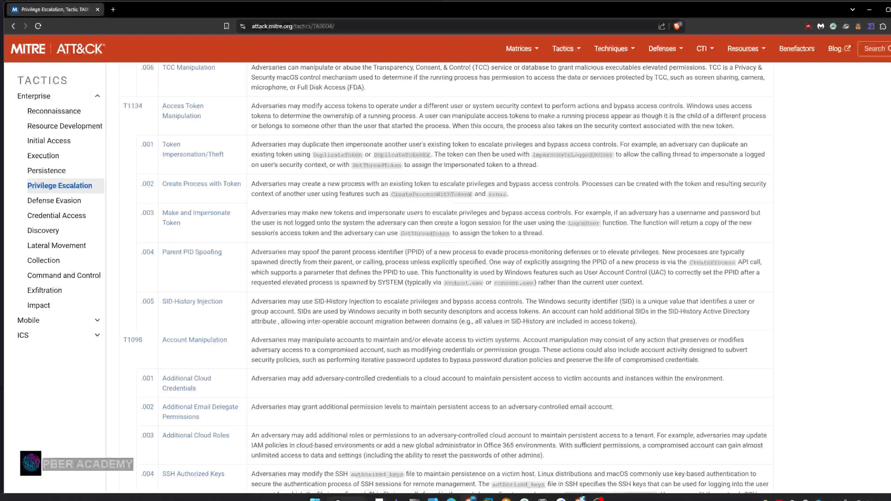
pyautogui.scroll(12, 446, 279)
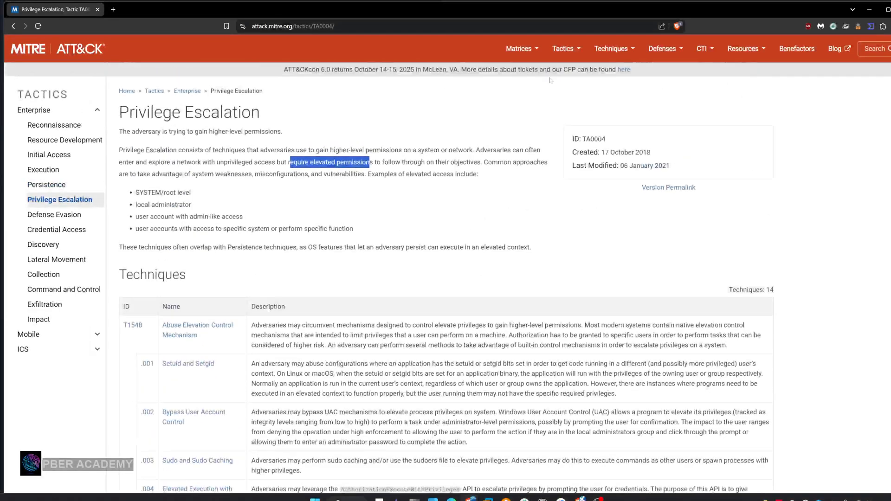
# Return to the Enterprise matrix, open the Active Scanning technique under Reconnaissance, and skim its procedure, mitigation and detection sections
pyautogui.moveTo(523, 51)
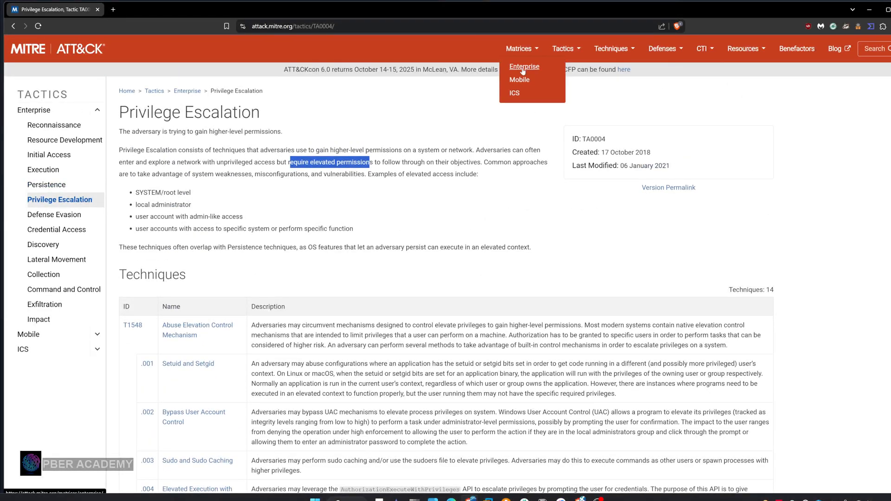
pyautogui.click(523, 68)
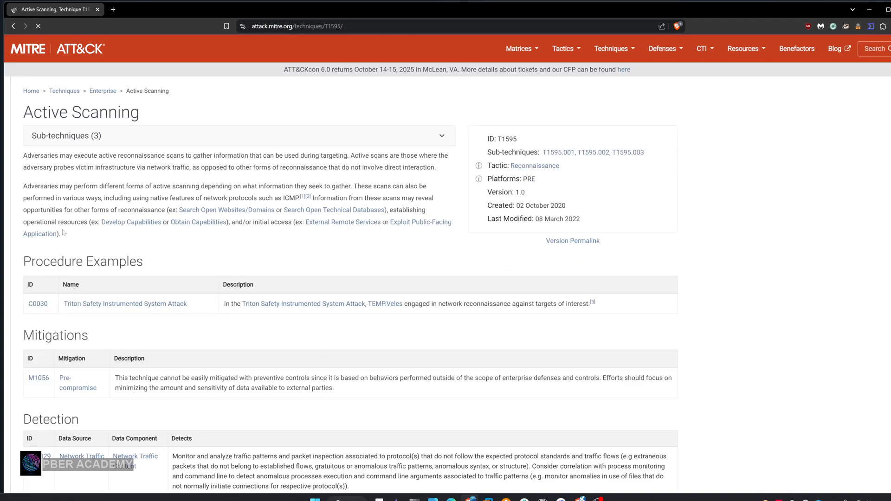
pyautogui.scroll(-3, 64, 232)
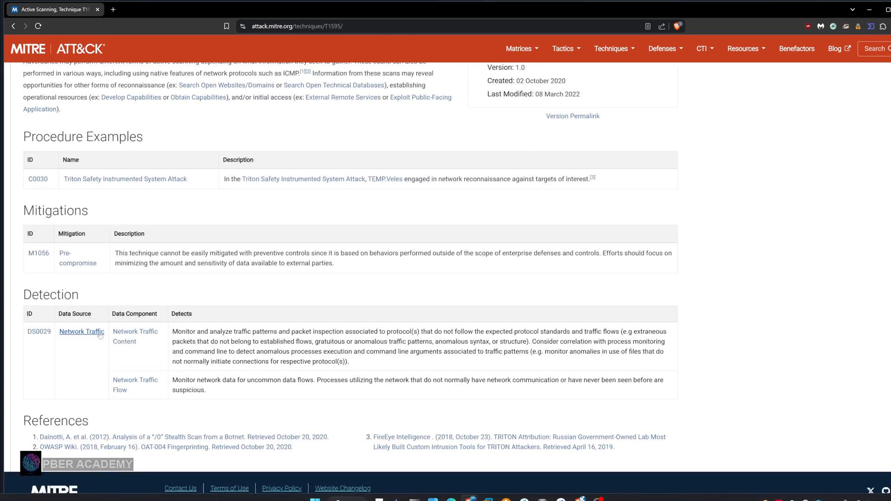
pyautogui.scroll(1, 100, 335)
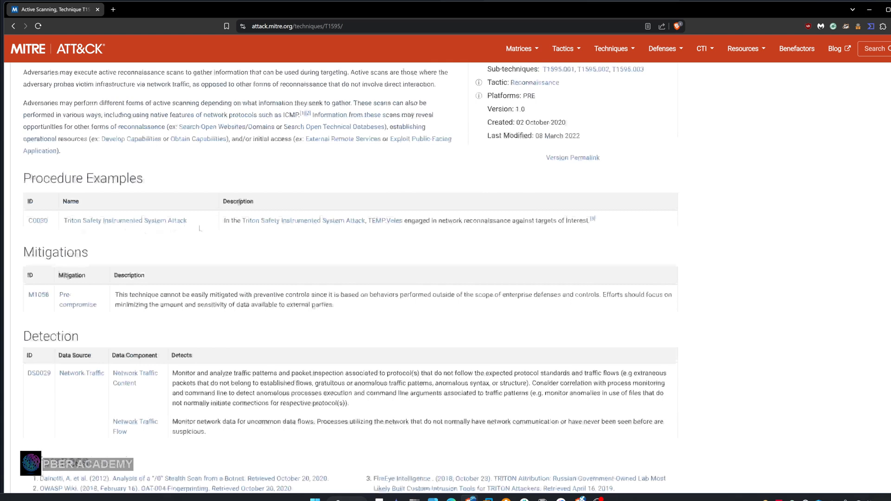
pyautogui.scroll(2, 200, 228)
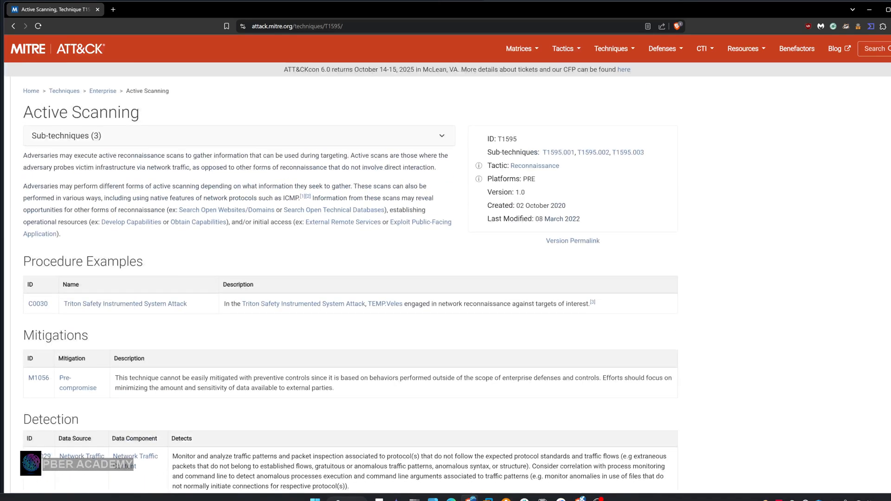
# Highlight the Active Scanning description's phrases on network protocols such as ICMP, forms of scanning and gathering targeting information
pyautogui.moveTo(211, 198); pyautogui.dragTo(300, 198)
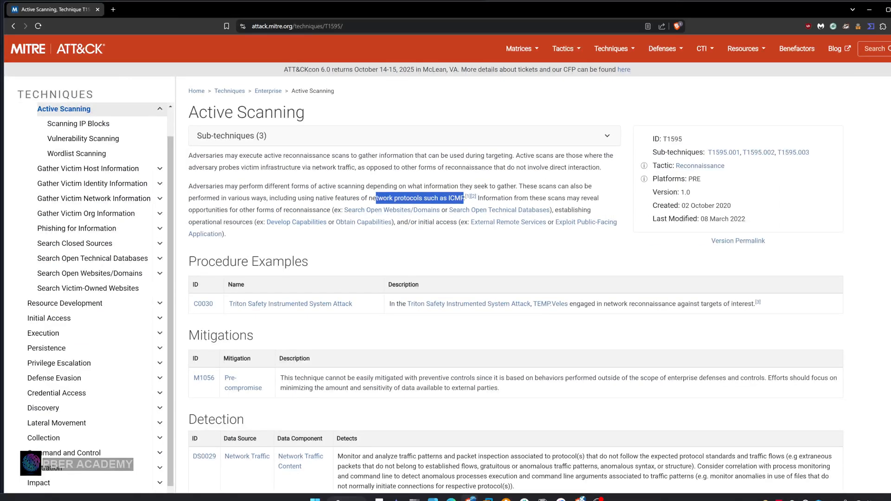
pyautogui.moveTo(325, 186); pyautogui.dragTo(426, 187)
pyautogui.moveTo(278, 156); pyautogui.dragTo(513, 155)
# Review Active Scanning's Detection guidance, highlighting uncommon data flows and suspicious processes, and highlight the technique's ID and sub-technique IDs
pyautogui.scroll(-1, 371, 255)
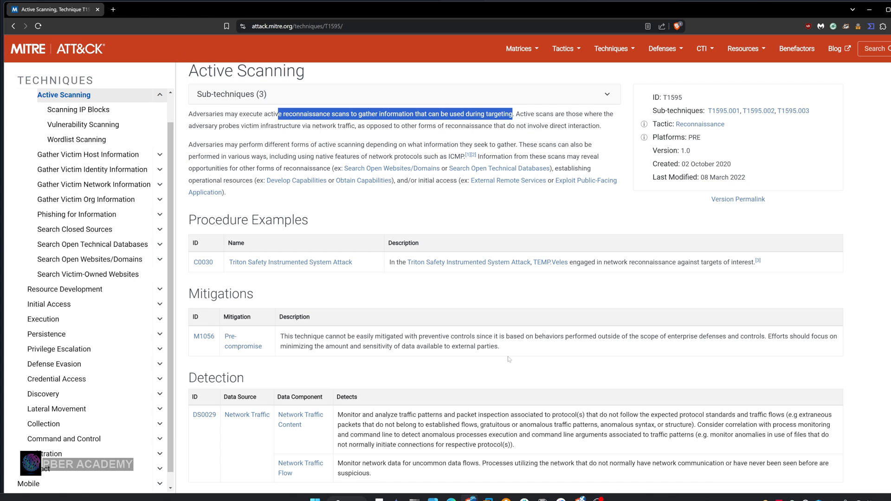
pyautogui.scroll(-2, 509, 359)
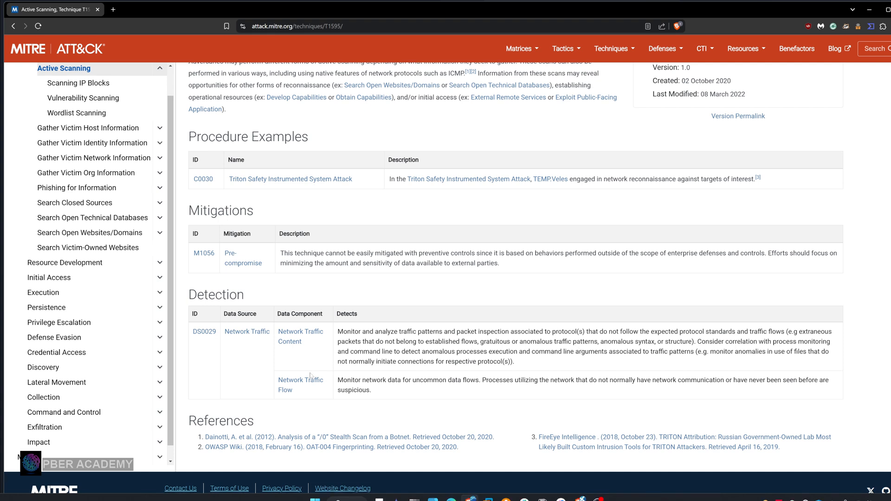
pyautogui.moveTo(364, 380); pyautogui.dragTo(484, 381)
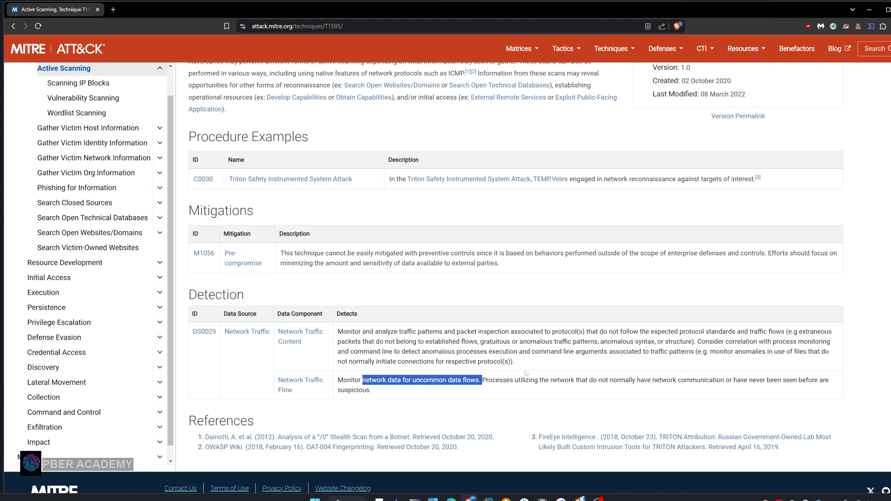
pyautogui.moveTo(599, 380); pyautogui.dragTo(820, 391)
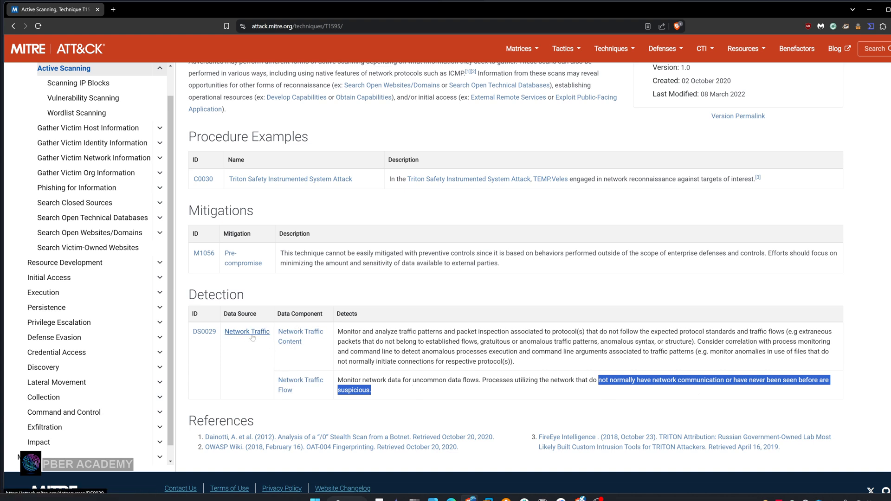
pyautogui.scroll(2, 334, 331)
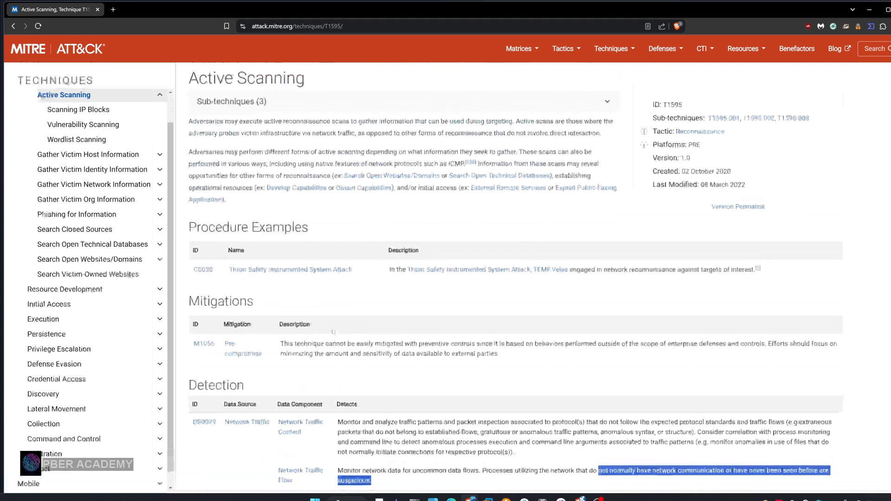
pyautogui.scroll(1, 334, 332)
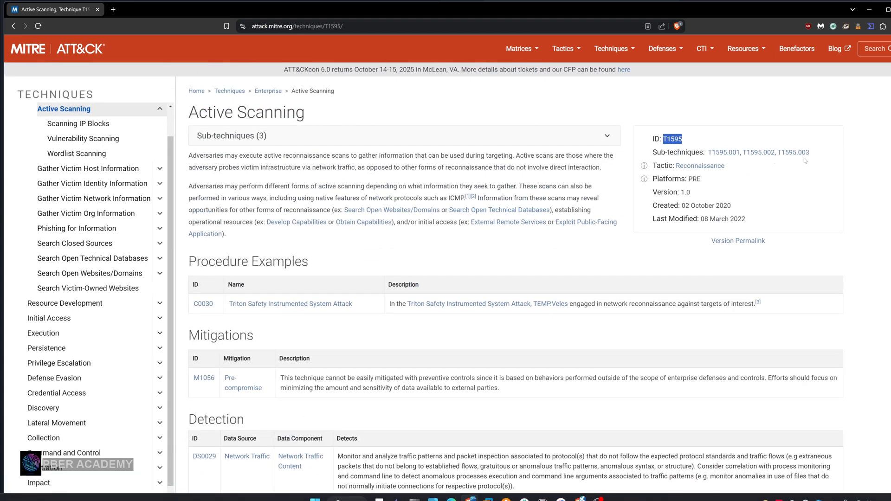
pyautogui.moveTo(820, 154); pyautogui.dragTo(651, 157)
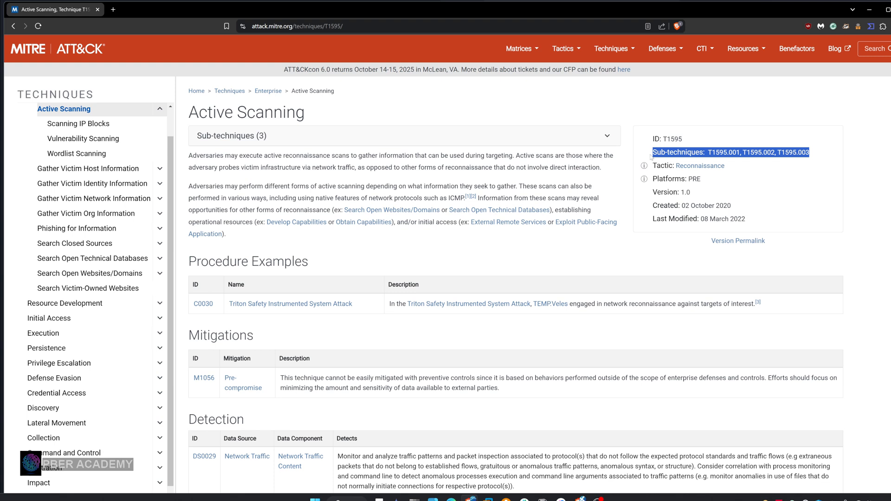
# Open the mitre-attack/attack-navigator GitHub repository in a new browser tab and look over its README and file list
pyautogui.moveTo(520, 49)
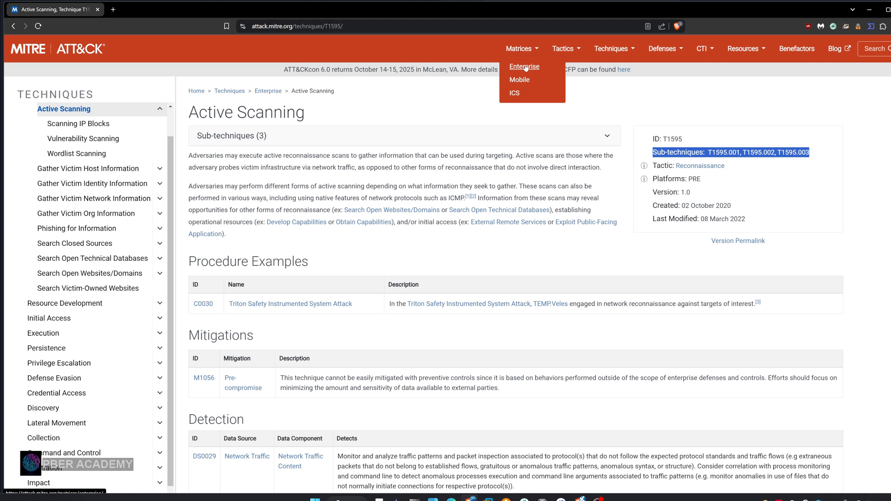
pyautogui.click(112, 11)
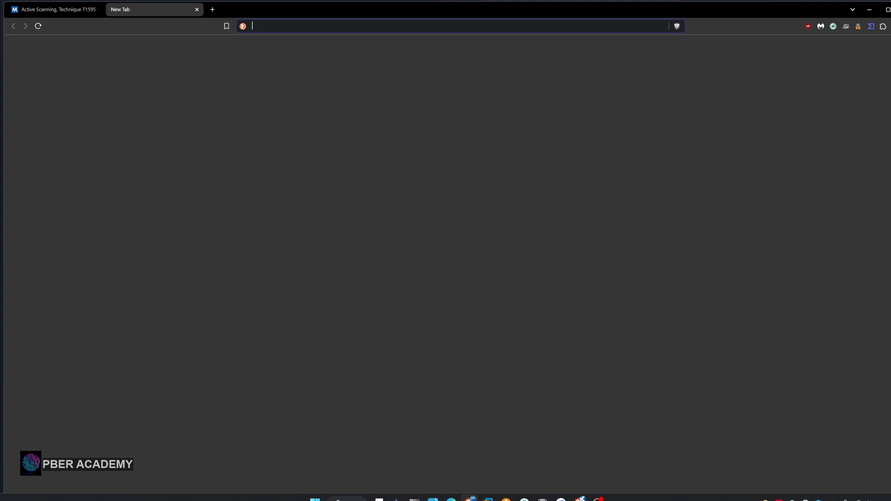
pyautogui.write('mitre-attack/attack-navigator')
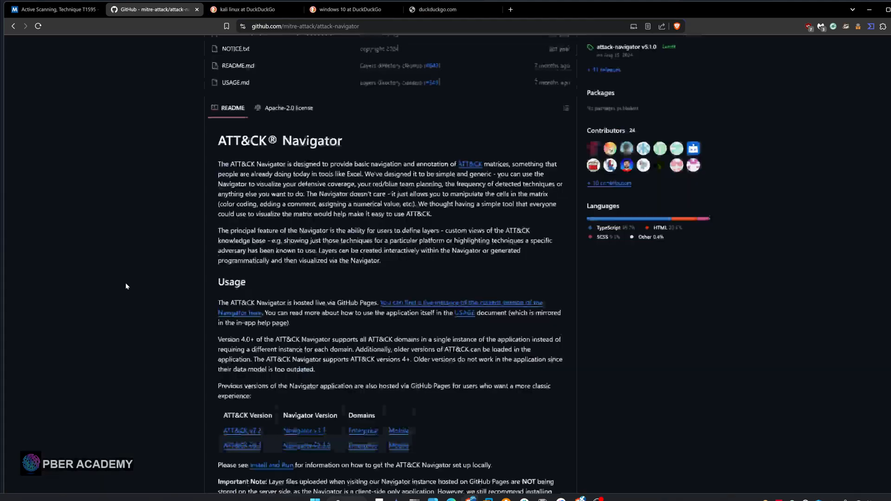
pyautogui.scroll(-1, 125, 286)
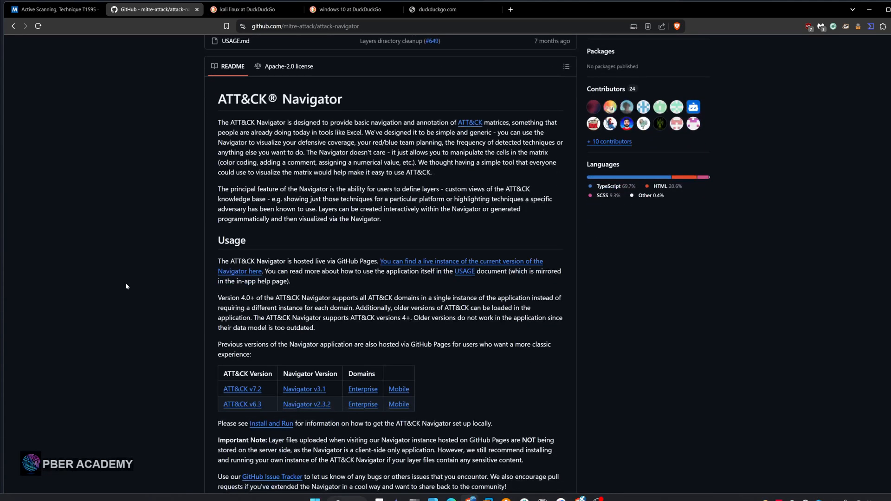
pyautogui.scroll(1, 126, 284)
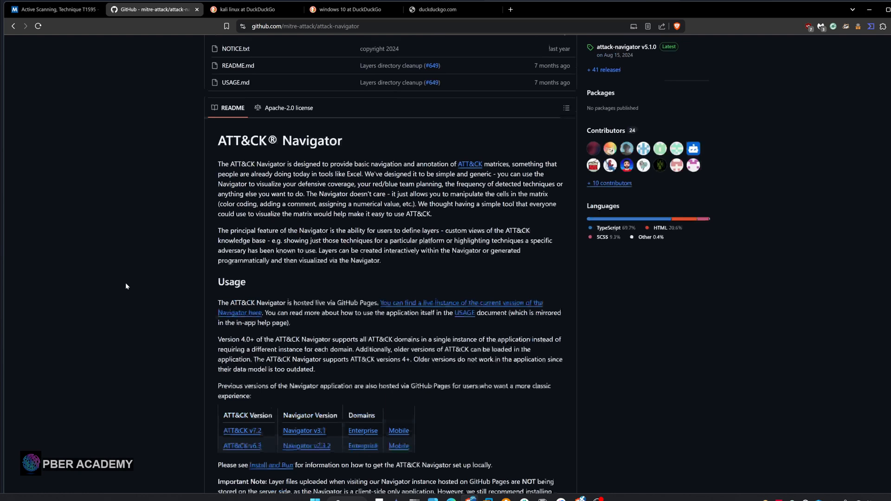
pyautogui.scroll(6, 126, 284)
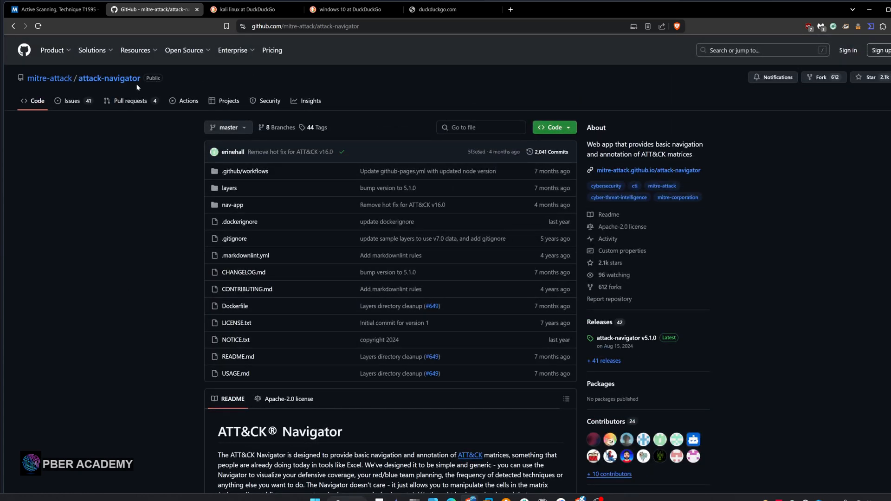
# Open the Enterprise version of Navigator v3.1 from the previous versions table in the README's Usage section
pyautogui.scroll(-4, 446, 279)
pyautogui.scroll(-5, 302, 308)
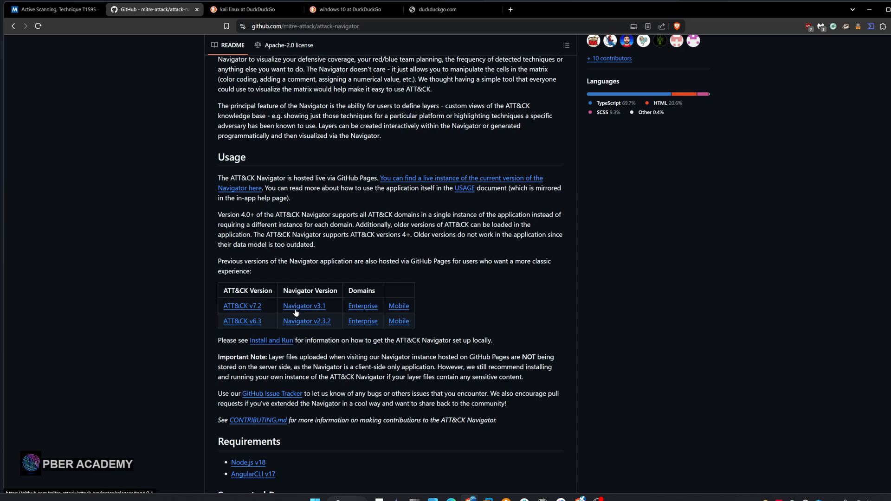
pyautogui.click(362, 310)
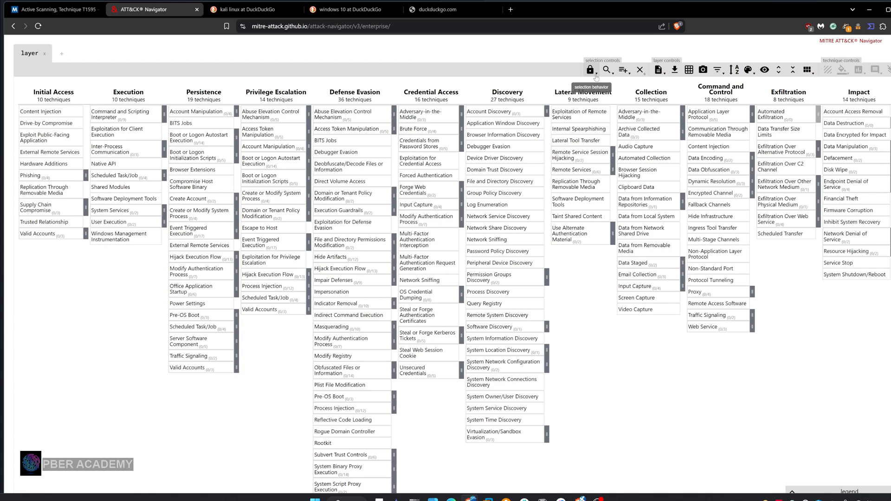
# Inspect the Navigator's selection behavior and technique search options, and open the multi-select list of threat groups, software and mitigations
pyautogui.click(596, 74)
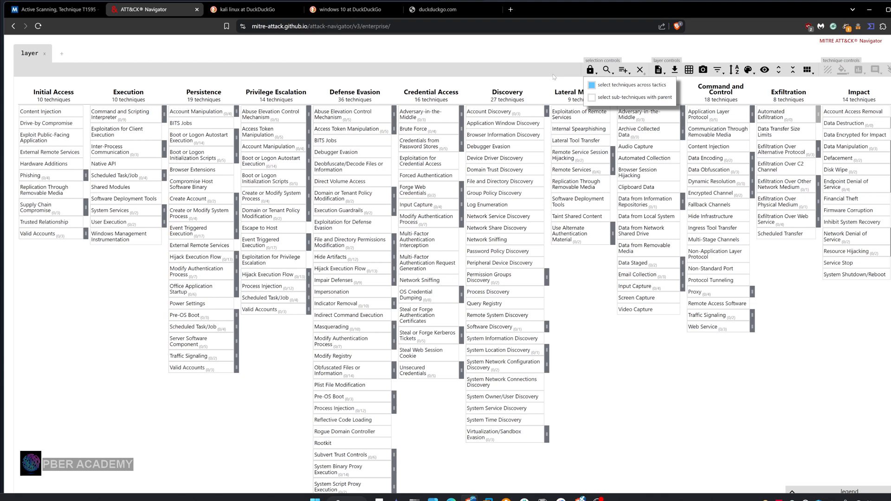
pyautogui.click(612, 74)
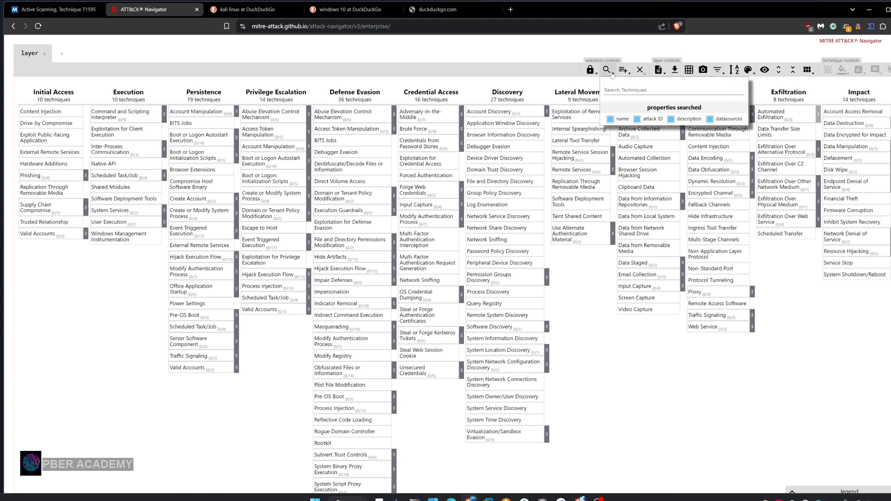
pyautogui.click(612, 75)
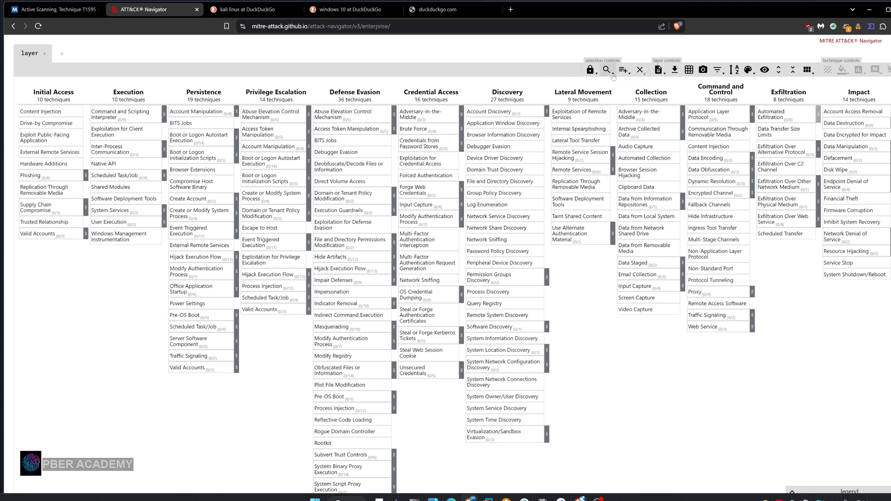
pyautogui.click(629, 76)
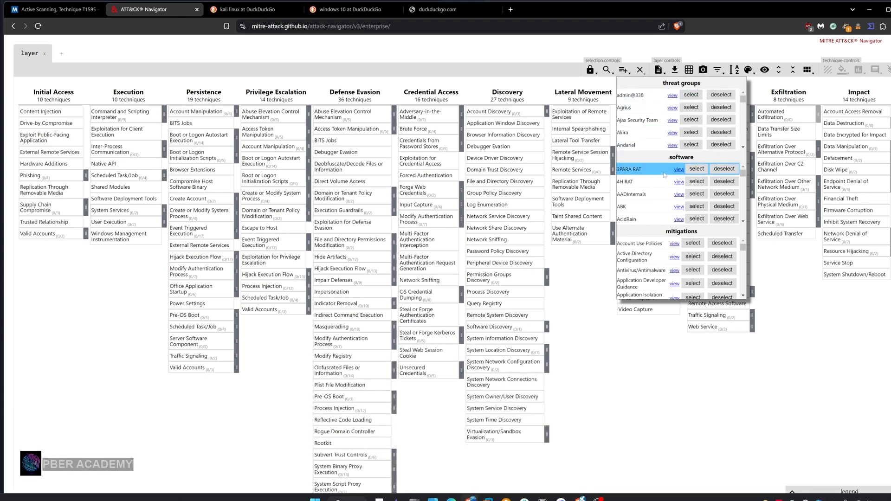
# Browse the software and threat group lists and select all techniques used by the threat group APT32
pyautogui.scroll(-1, 665, 175)
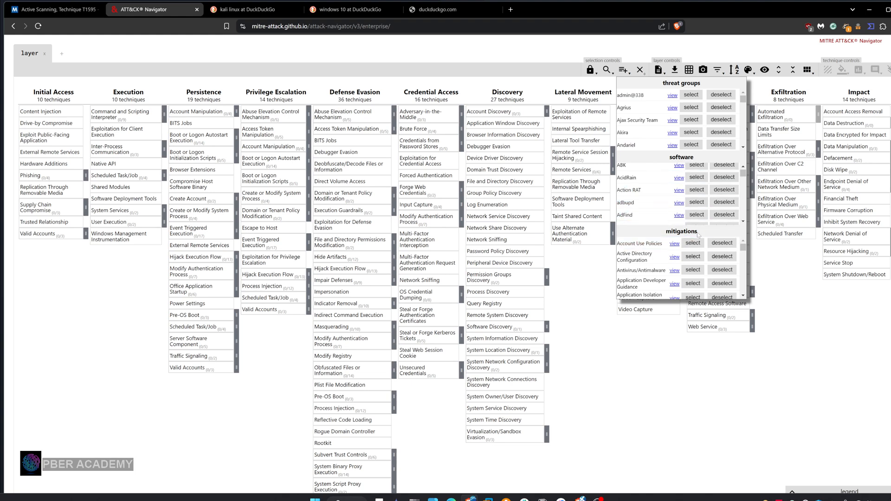
pyautogui.scroll(1, 669, 195)
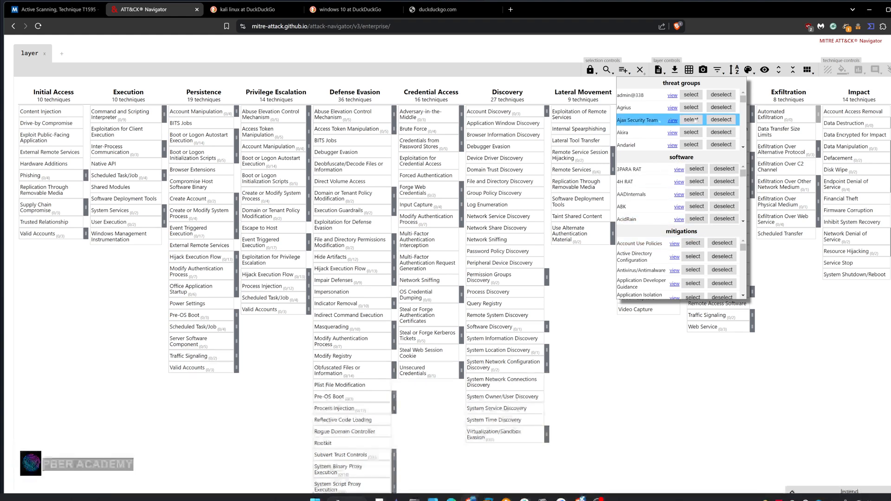
pyautogui.click(744, 147)
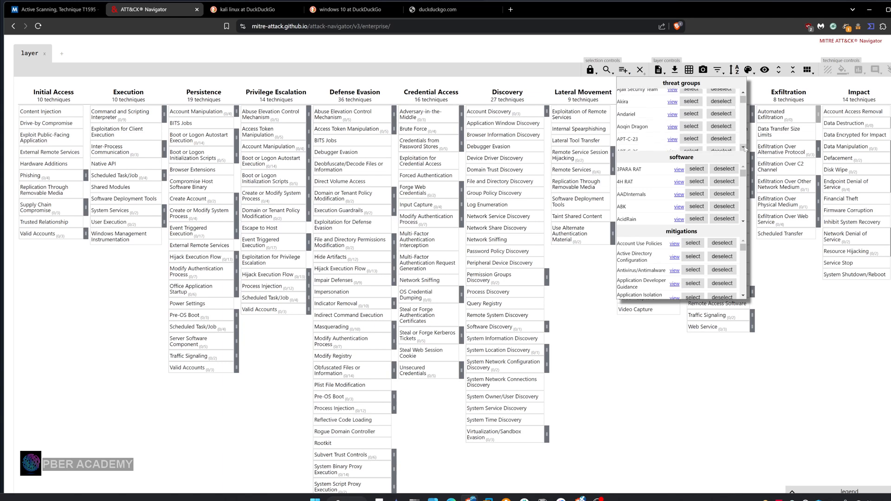
pyautogui.click(744, 147)
pyautogui.click(743, 148)
pyautogui.click(743, 148)
pyautogui.click(744, 148)
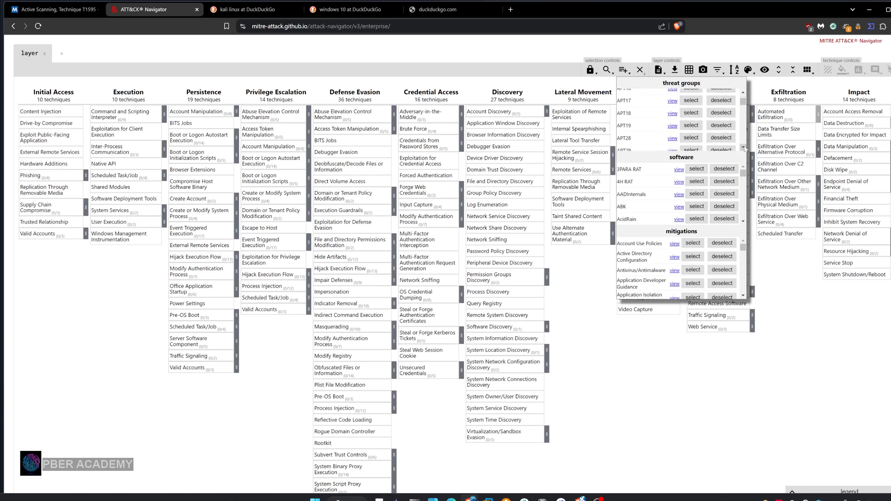
pyautogui.click(744, 147)
pyautogui.click(744, 148)
pyautogui.click(744, 148)
pyautogui.click(743, 148)
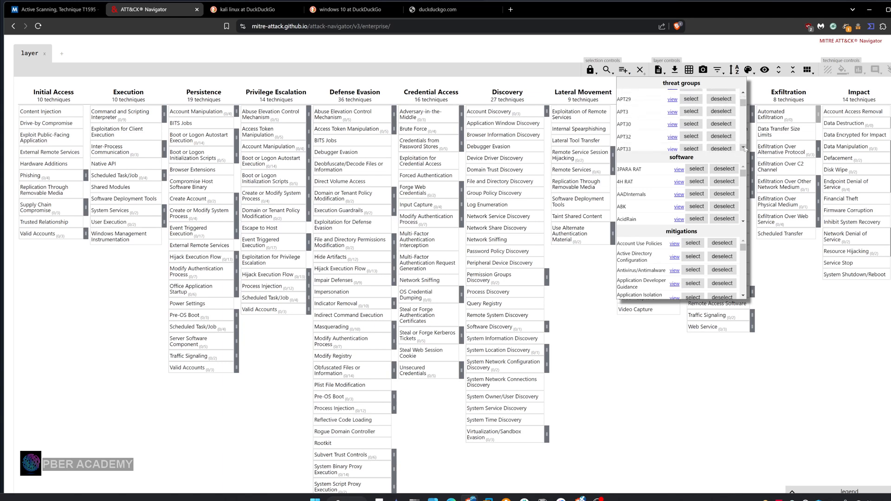
pyautogui.click(744, 148)
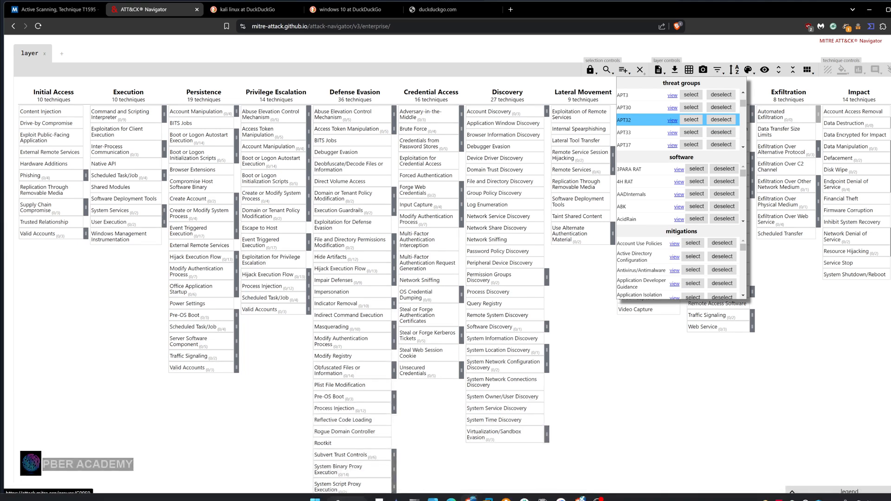
pyautogui.click(691, 120)
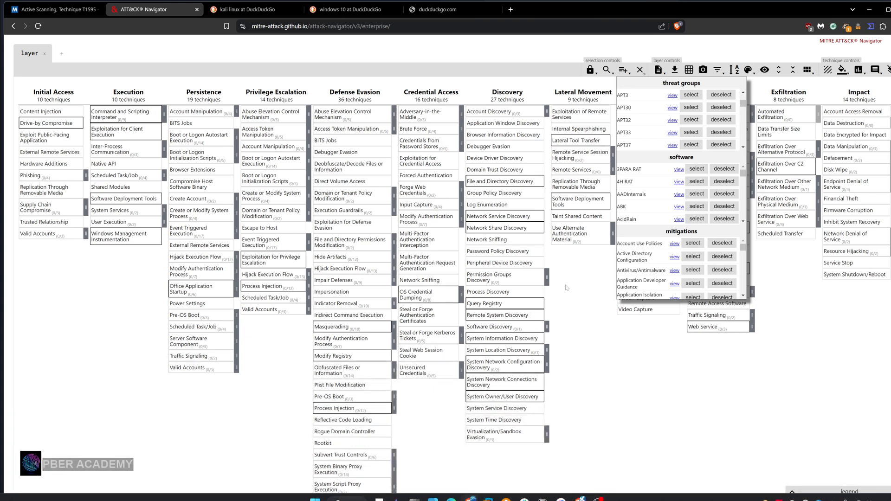
# Check the layer information, then exclude macOS from the platform filter and toggle Linux off and back on
pyautogui.click(665, 76)
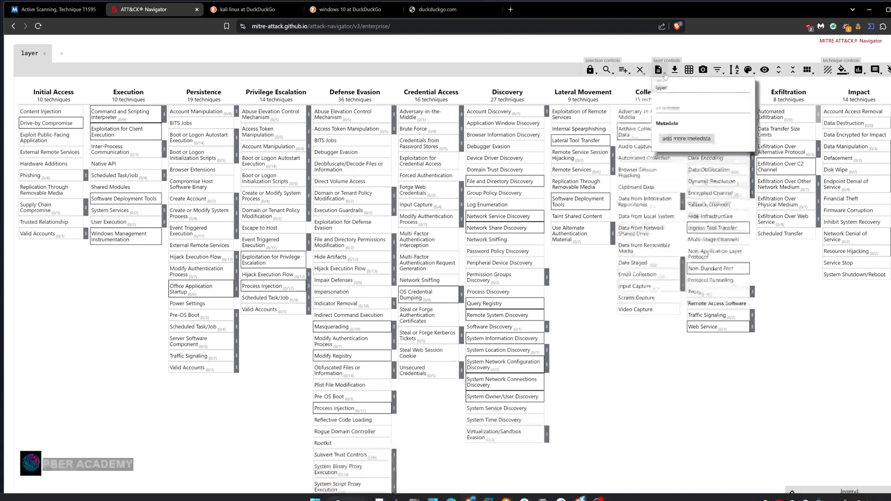
pyautogui.click(665, 75)
pyautogui.click(719, 70)
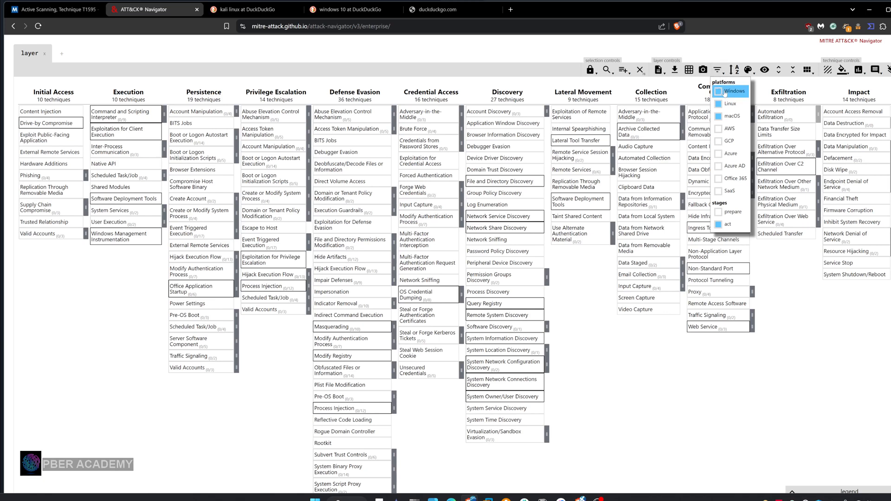
pyautogui.click(733, 117)
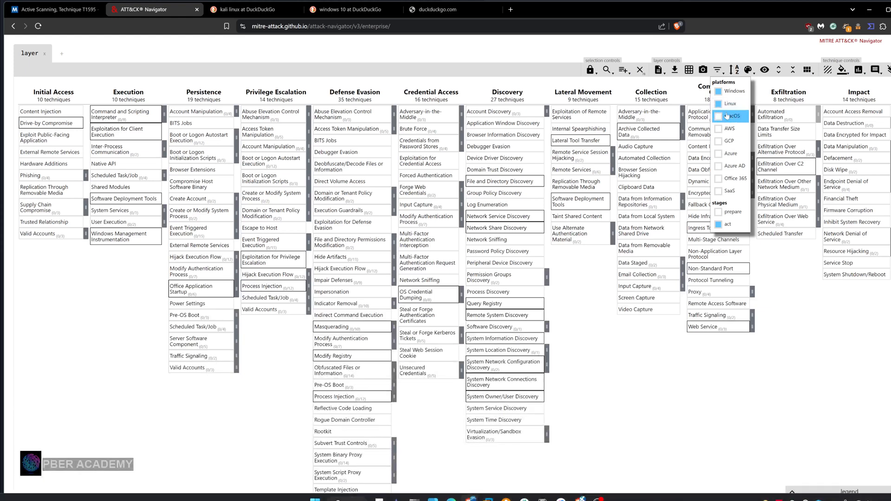
pyautogui.click(730, 104)
pyautogui.click(730, 105)
# Look at the background color palette and assign a score of 3 to the selected APT32 techniques
pyautogui.click(844, 75)
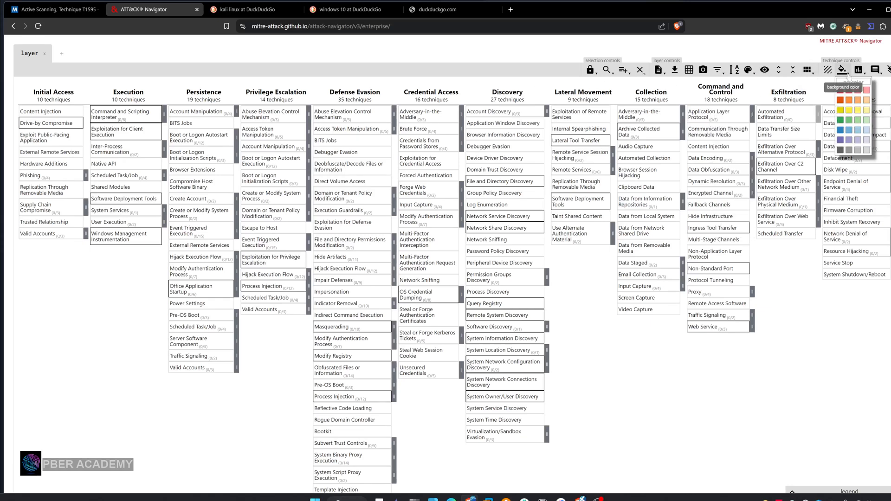
pyautogui.click(844, 75)
pyautogui.click(859, 70)
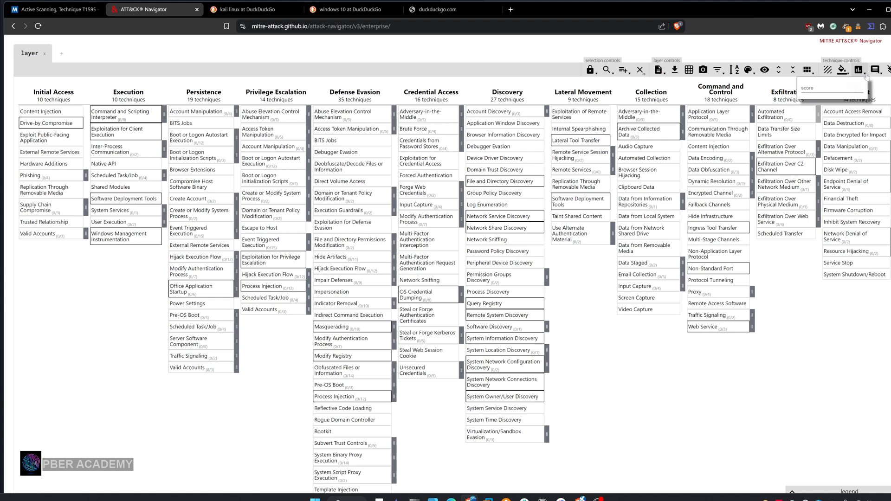
pyautogui.click(830, 87)
pyautogui.write('3')
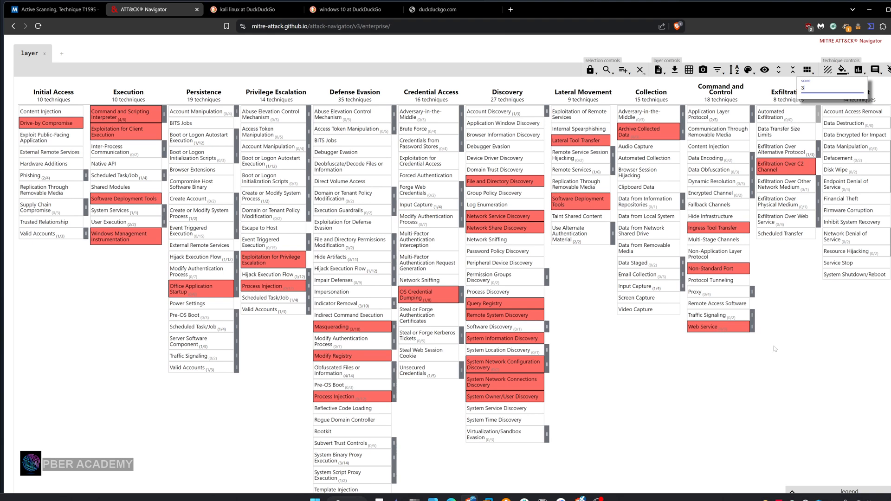
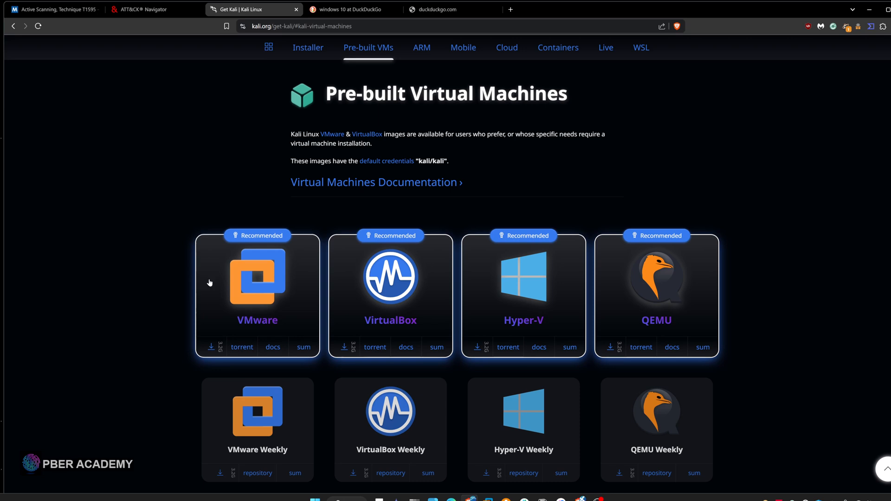
# Look over Kali's pre-built virtual machine images and open Microsoft's Download Windows 10 page from the search results
pyautogui.scroll(-1, 210, 283)
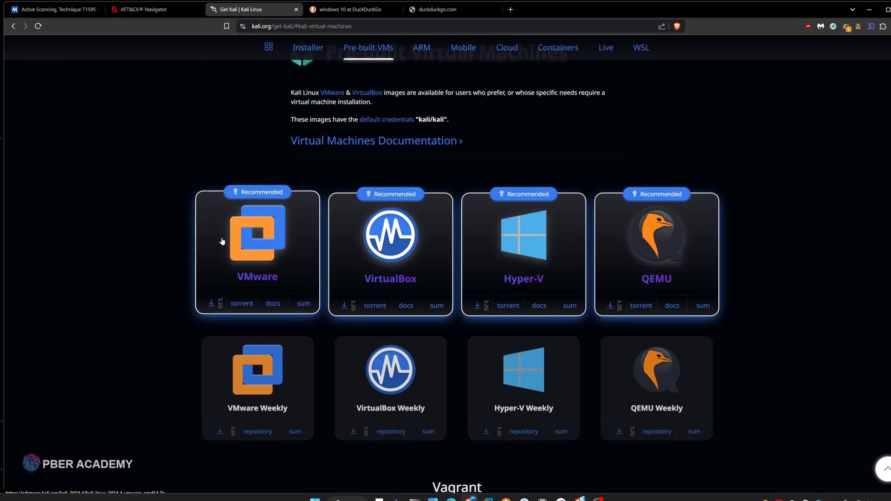
pyautogui.scroll(1, 222, 241)
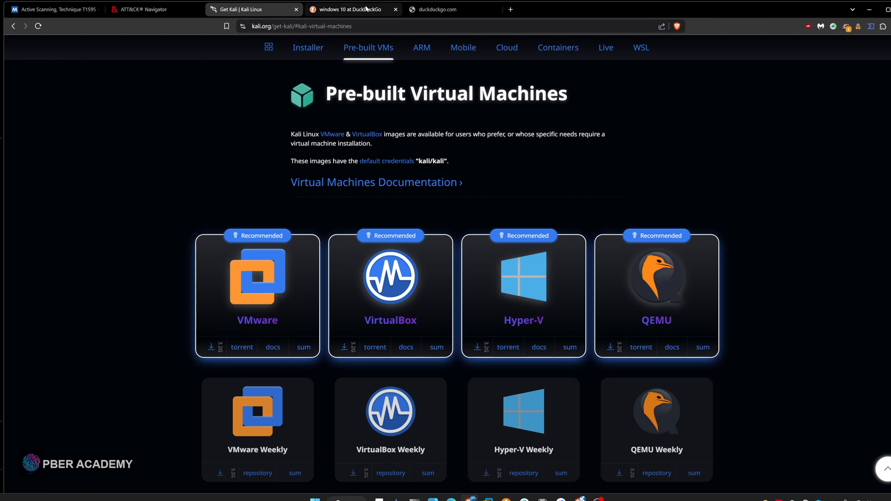
pyautogui.click(368, 9)
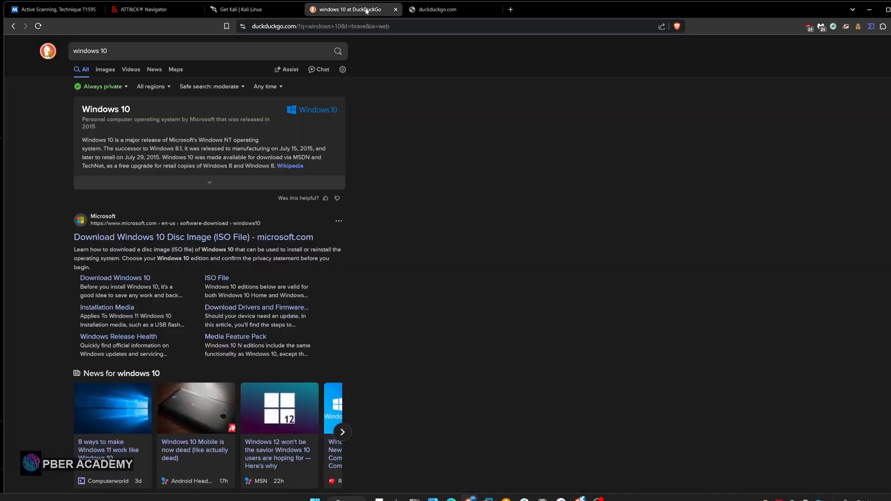
pyautogui.click(141, 241)
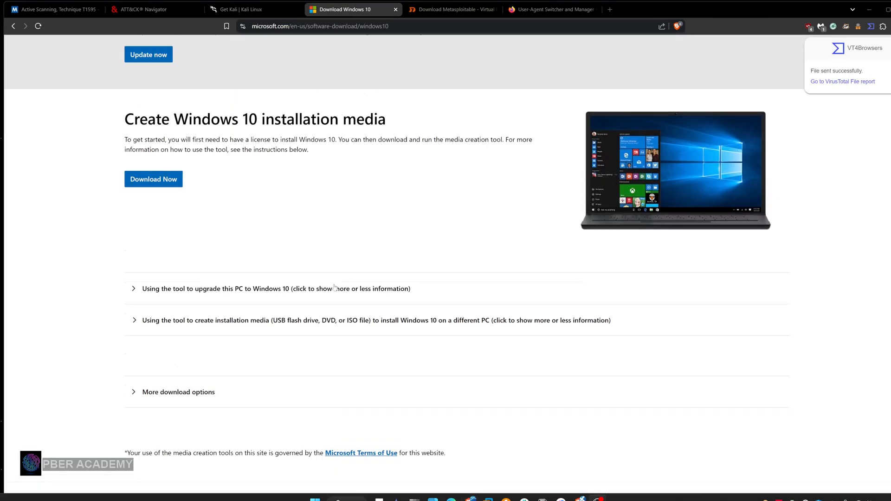
pyautogui.scroll(5, 334, 287)
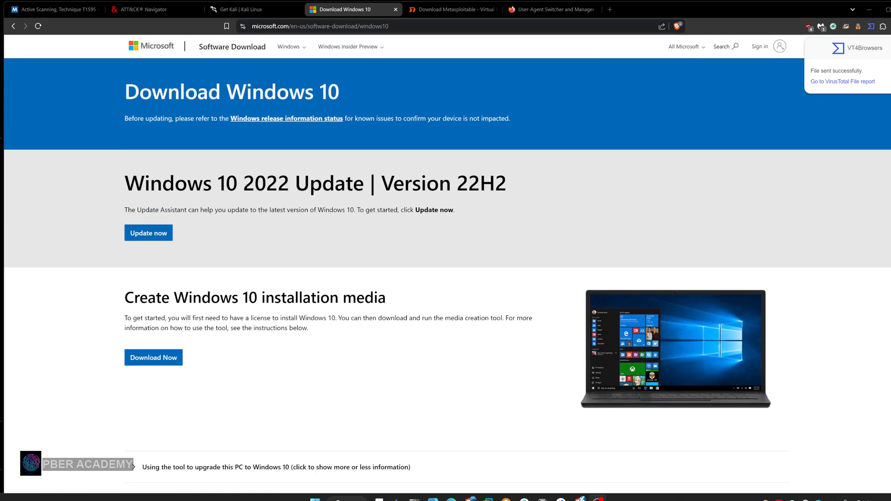
pyautogui.moveTo(290, 183); pyautogui.dragTo(144, 184)
pyautogui.click(227, 249)
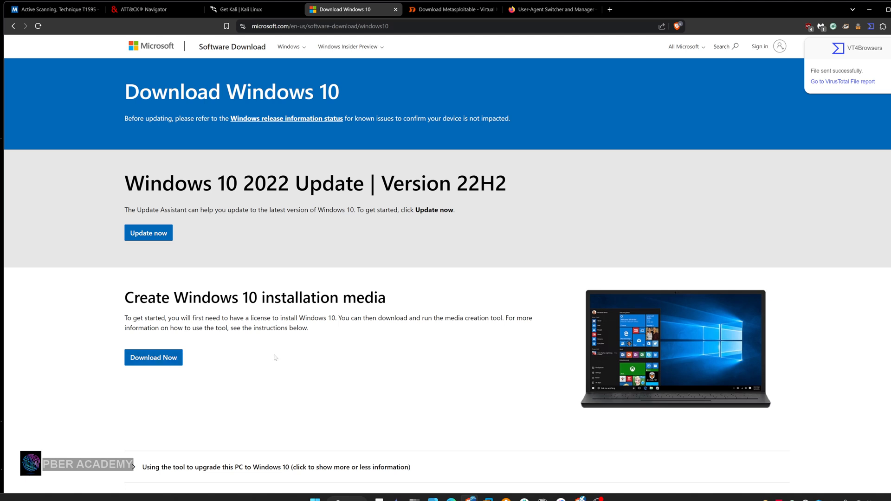
# Check the User-Agent Switcher and Manager add-on page and apply the Firefox 135.0 user agent on Mac OS 10.15 to all tabs
pyautogui.click(532, 11)
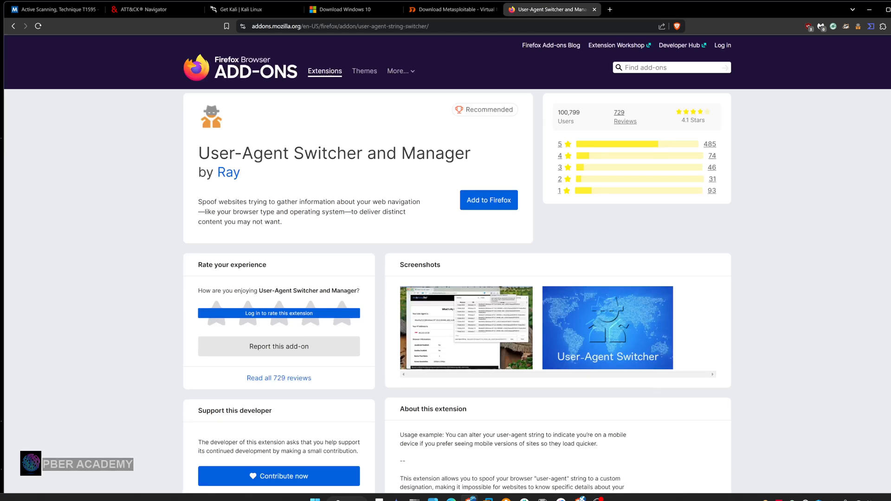
pyautogui.moveTo(198, 153); pyautogui.dragTo(475, 159)
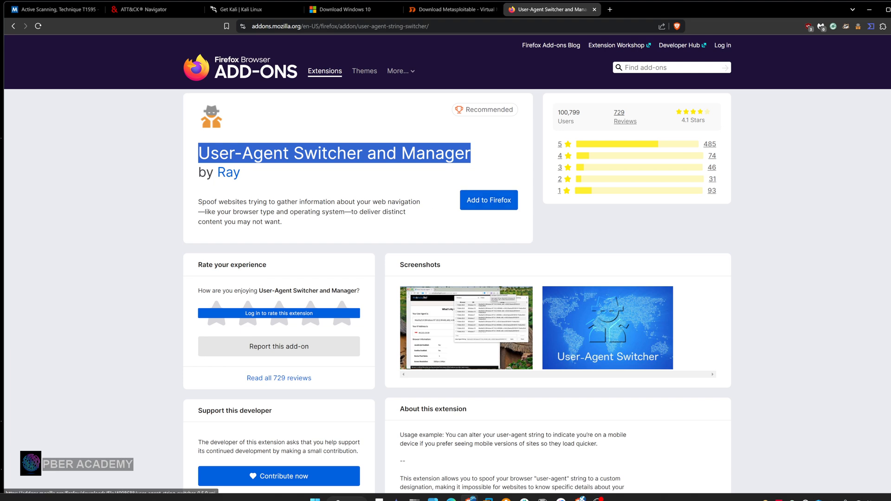
pyautogui.click(858, 27)
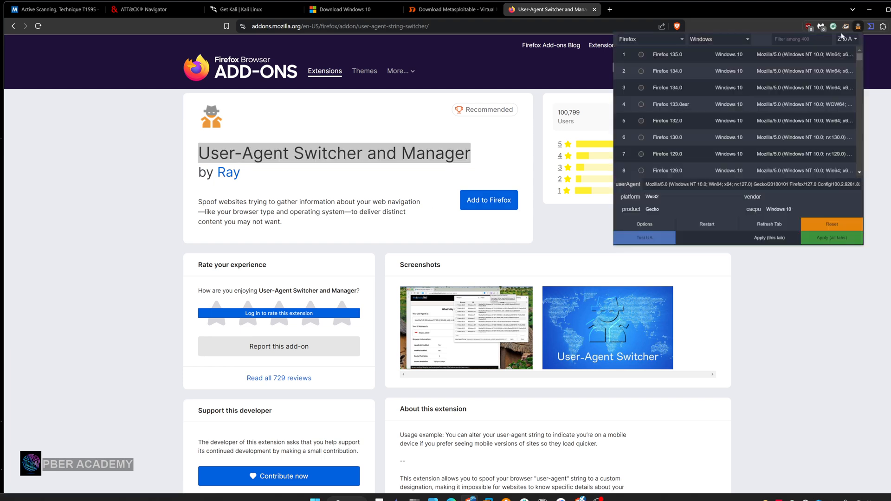
pyautogui.click(713, 41)
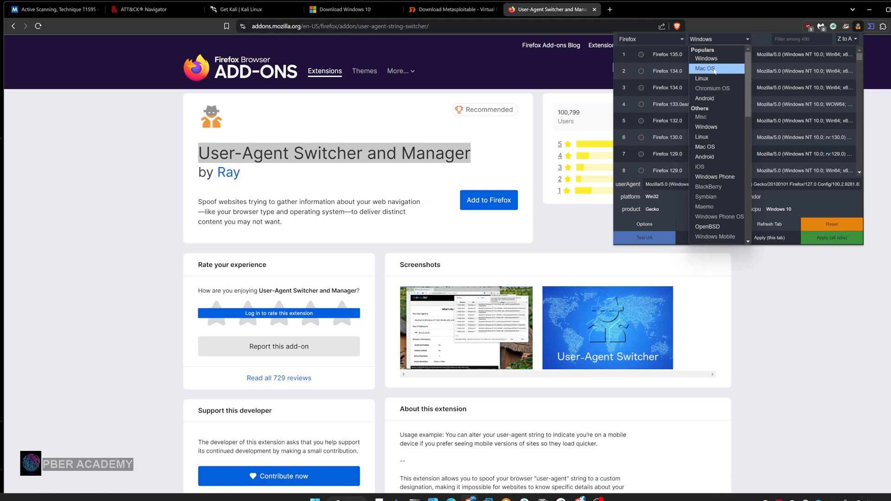
pyautogui.click(715, 68)
pyautogui.click(643, 55)
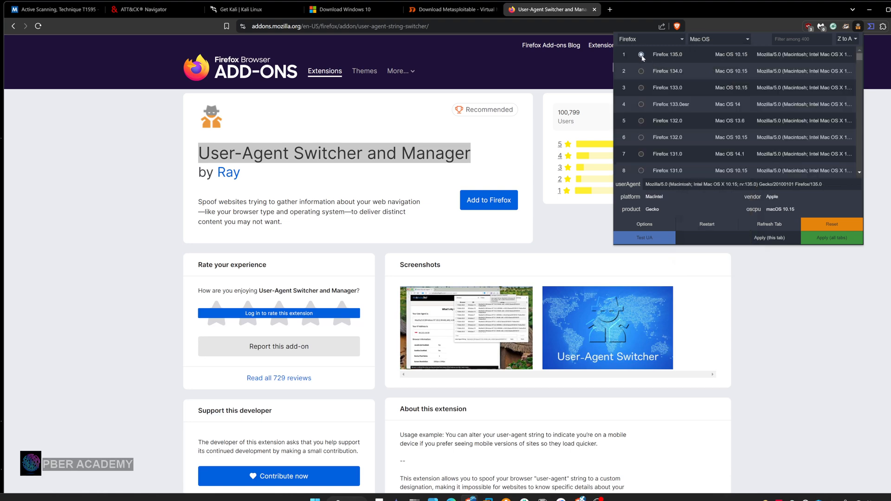
pyautogui.click(829, 241)
pyautogui.click(785, 287)
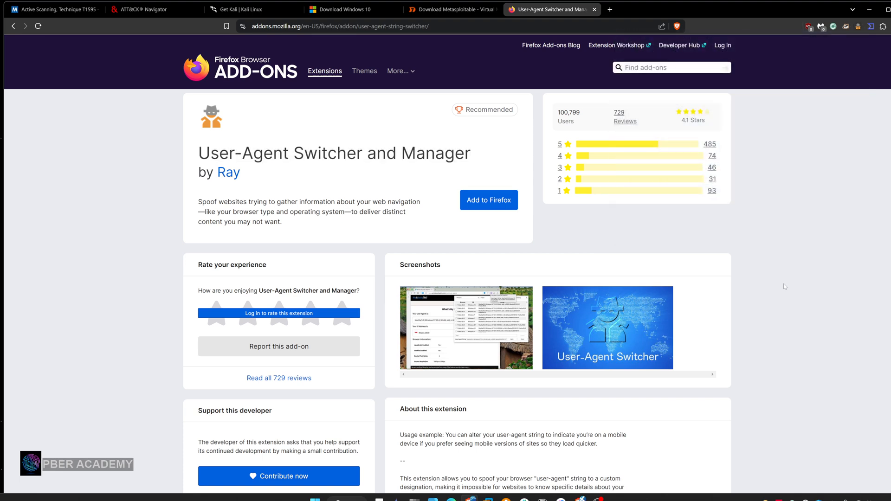
# Reload the Microsoft Windows 10 download page under the new user agent to reach the disc image (ISO) edition choice
pyautogui.click(326, 13)
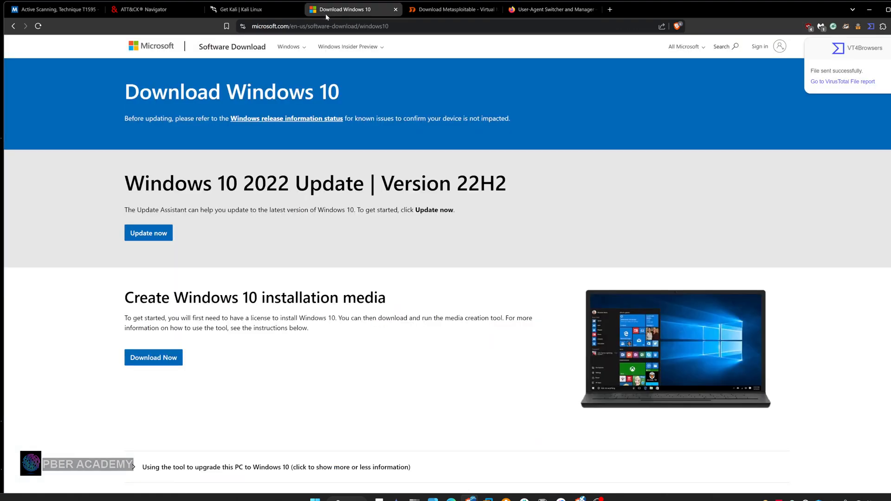
pyautogui.click(39, 26)
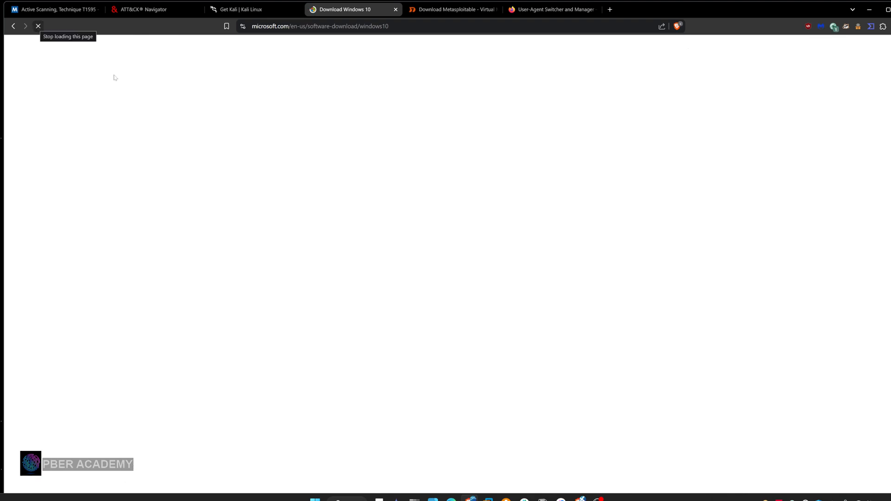
pyautogui.scroll(-1, 292, 241)
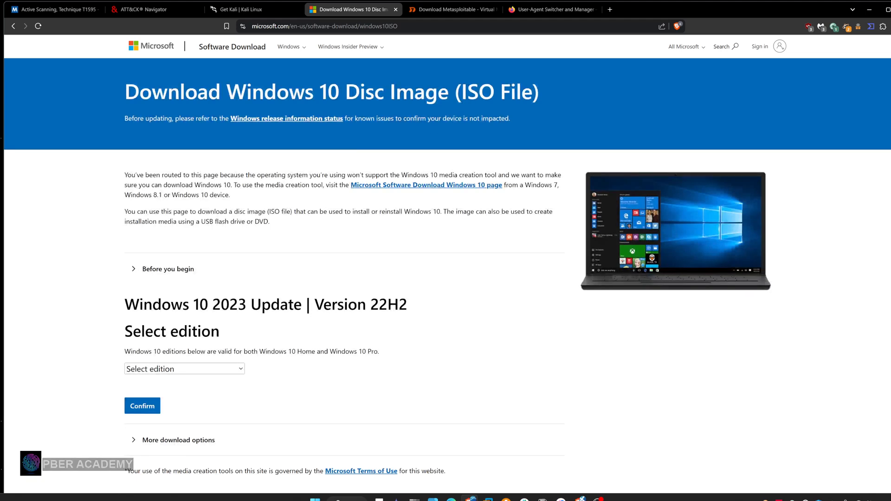
pyautogui.scroll(-2, 269, 332)
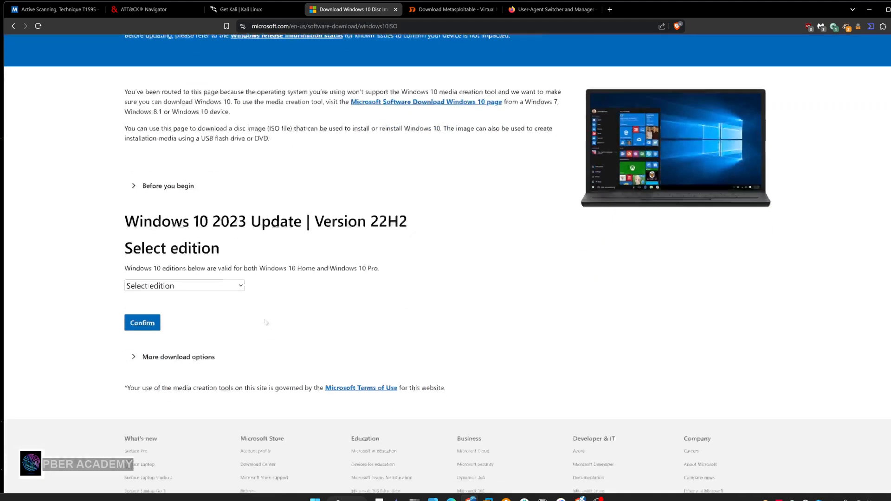
# Confirm the Windows 10 (multi-edition ISO) edition and English (United States) as the product language to get the download links
pyautogui.click(241, 286)
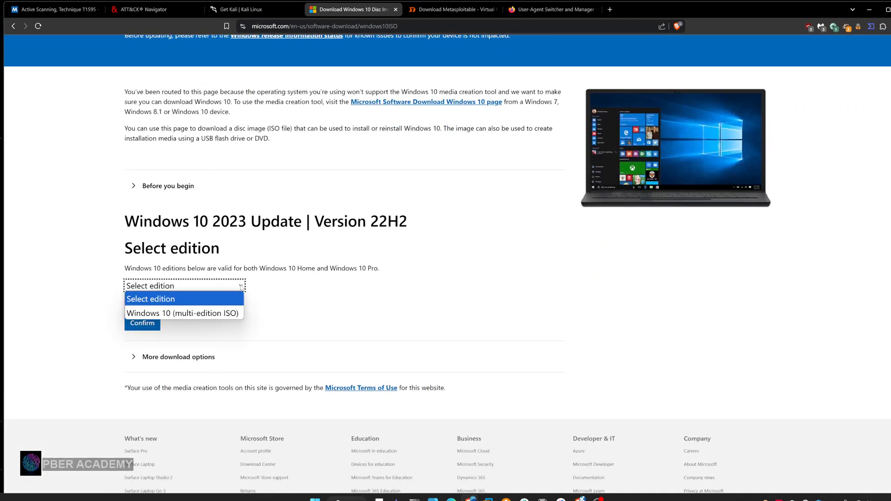
pyautogui.click(205, 314)
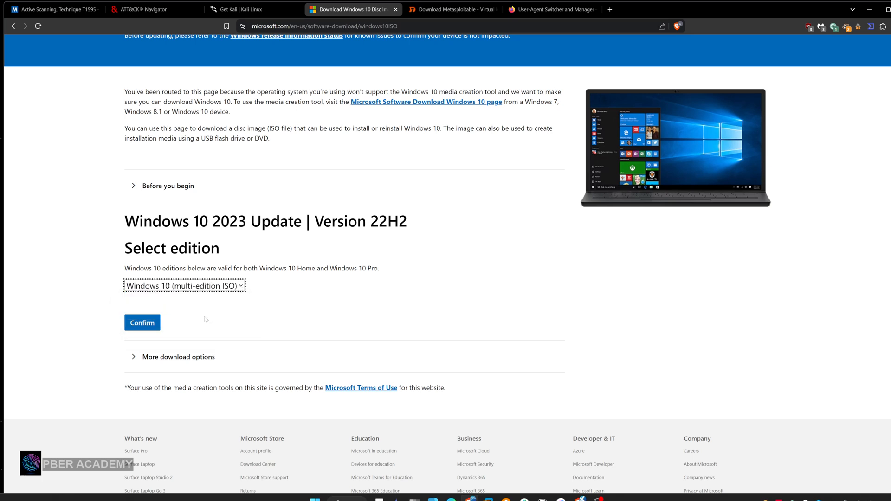
pyautogui.click(148, 325)
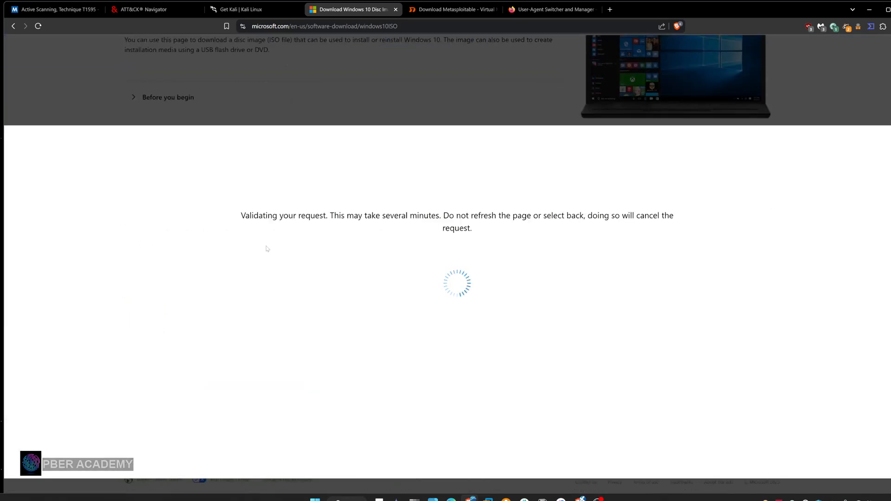
pyautogui.scroll(-1, 268, 248)
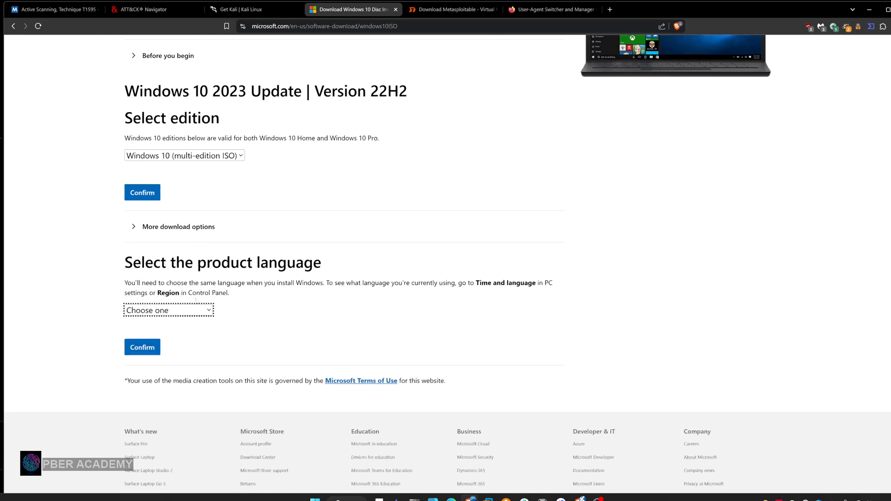
pyautogui.click(203, 309)
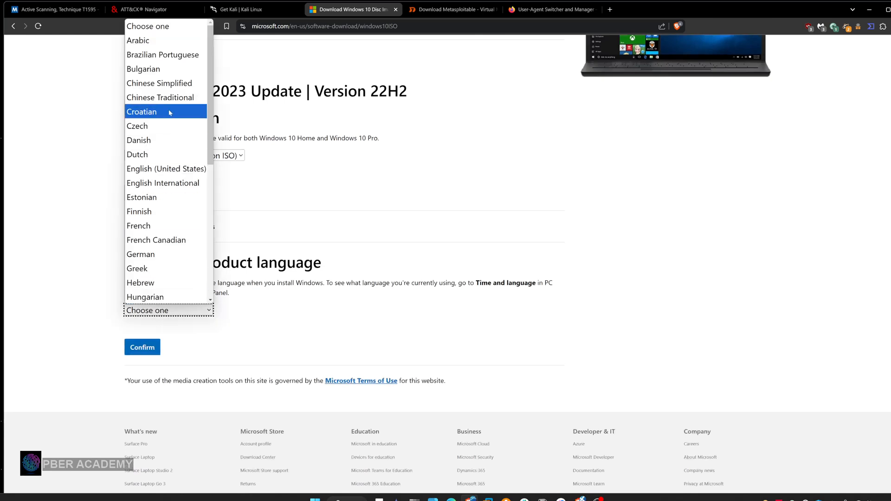
pyautogui.click(171, 169)
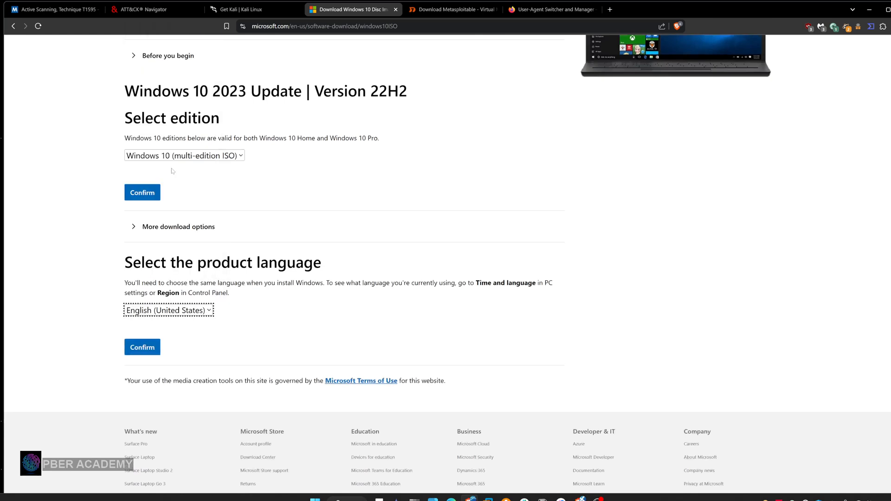
pyautogui.click(144, 348)
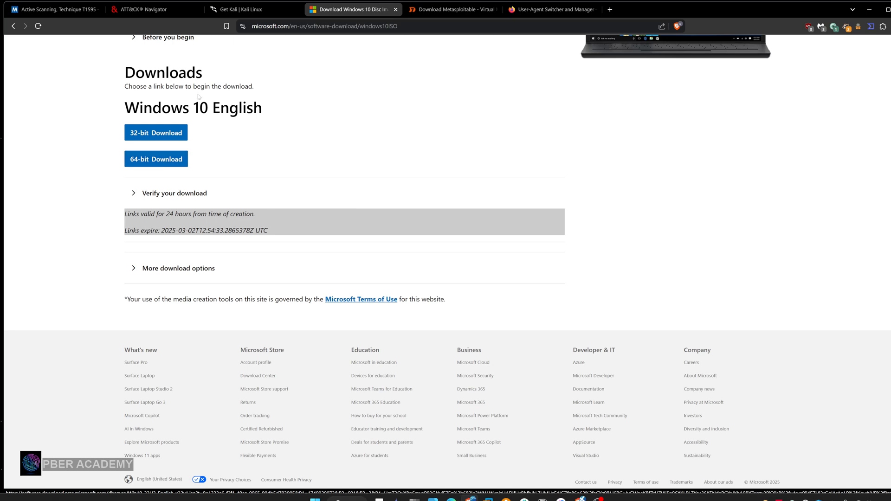
# Try to download the metasploitable-linux-2.0.0.zip virtual machine from Rapid7's Metasploitable page
pyautogui.click(460, 11)
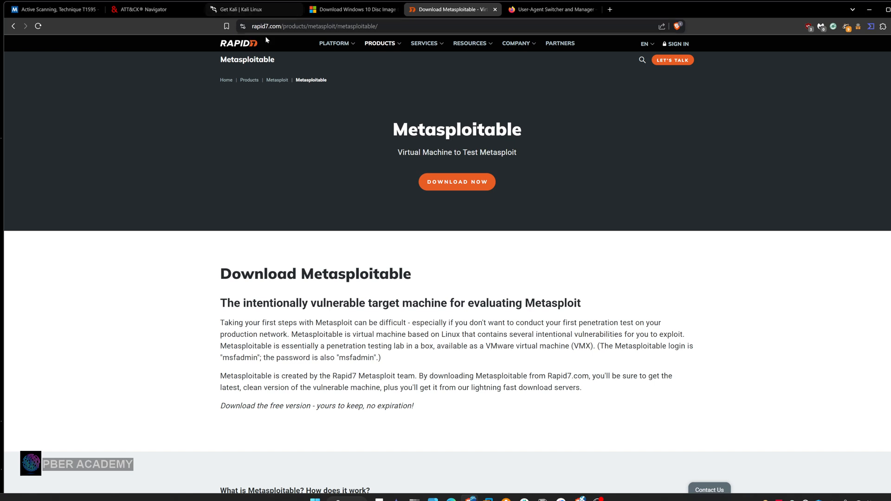
pyautogui.click(457, 182)
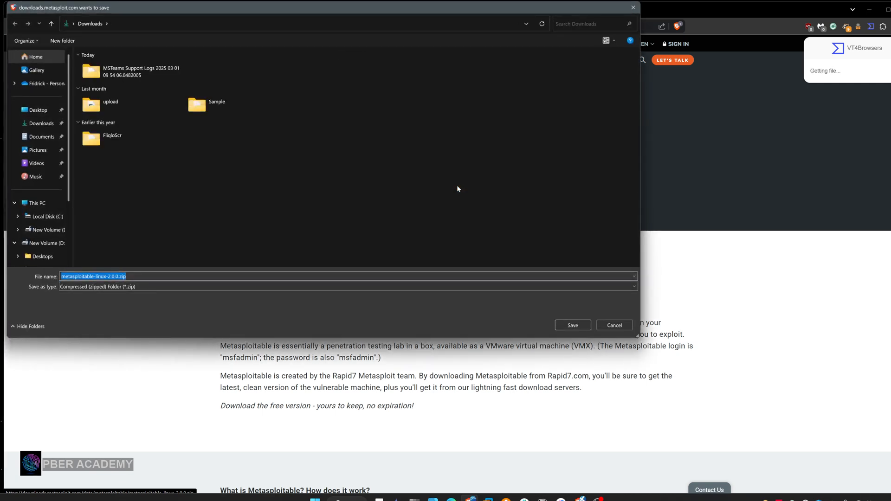
pyautogui.click(606, 325)
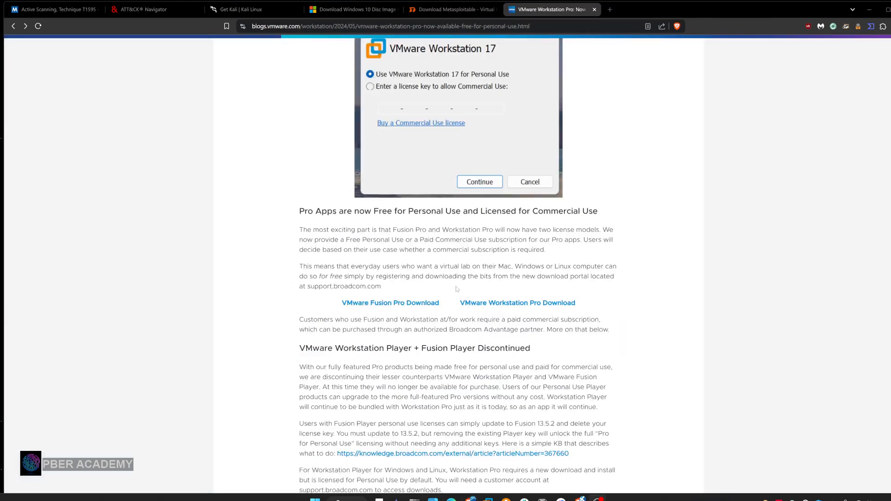
# Read VMware's post about Workstation Pro being free for personal use and open its VMware Workstation Pro download link
pyautogui.scroll(5, 457, 289)
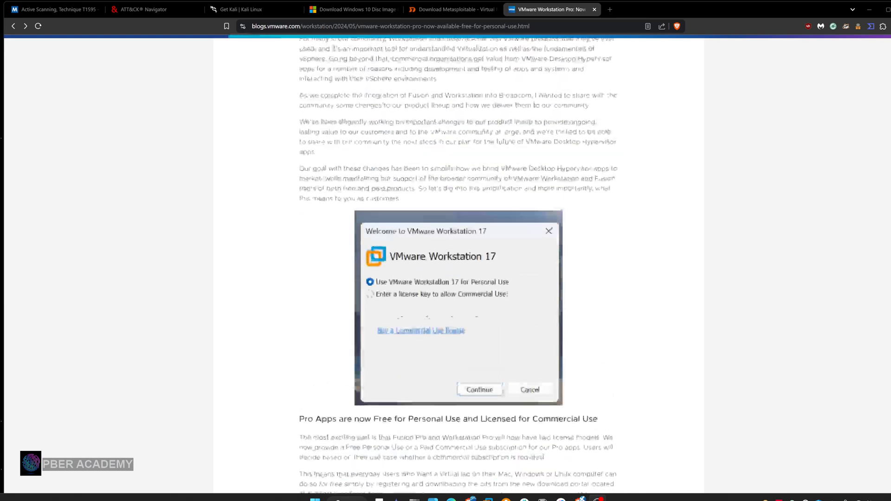
pyautogui.scroll(7, 457, 289)
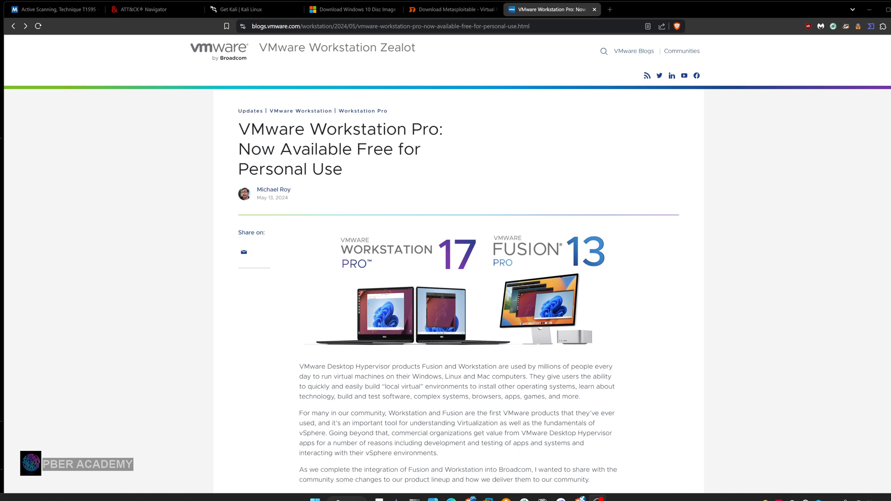
pyautogui.scroll(-10, 457, 289)
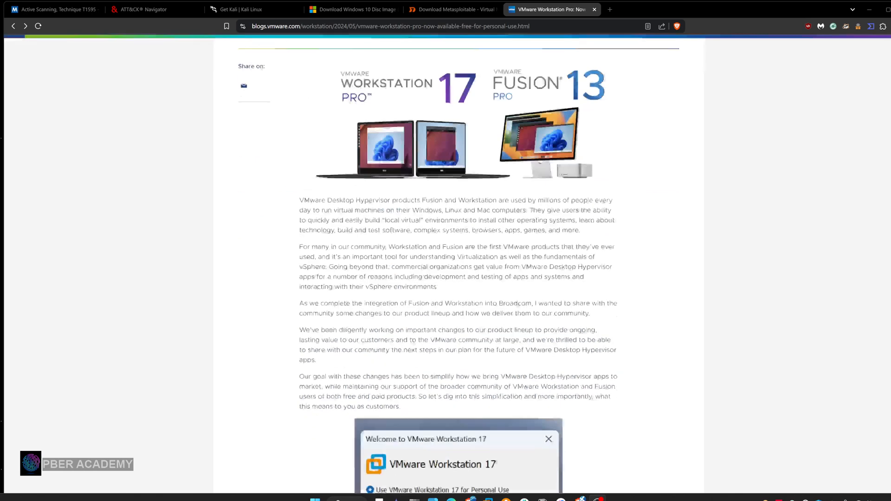
pyautogui.scroll(-3, 457, 288)
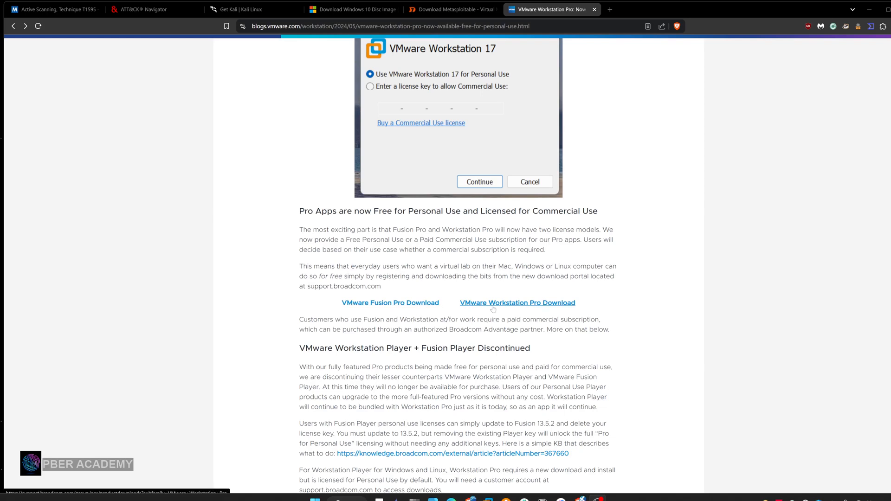
pyautogui.click(533, 304)
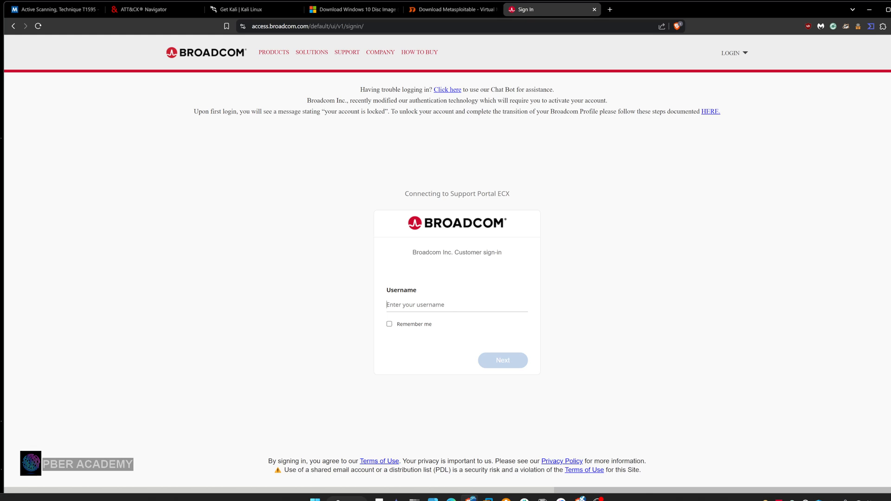
# Revisit the Kali, Windows 10, Metasploitable and Broadcom download pages and switch to VMware Workstation
pyautogui.click(251, 10)
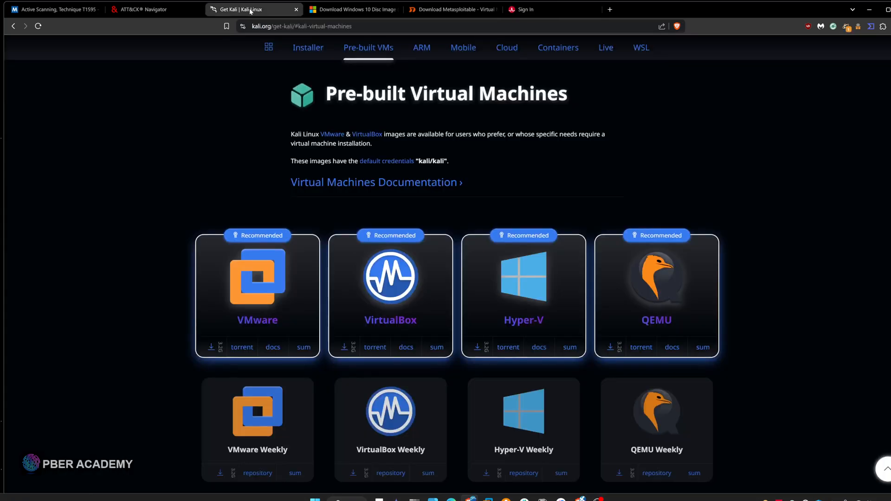
pyautogui.click(355, 9)
pyautogui.click(441, 11)
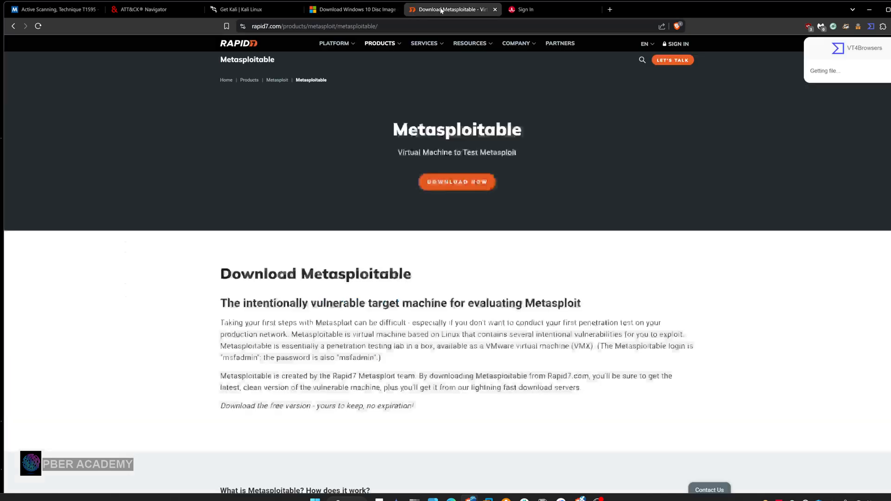
pyautogui.click(538, 11)
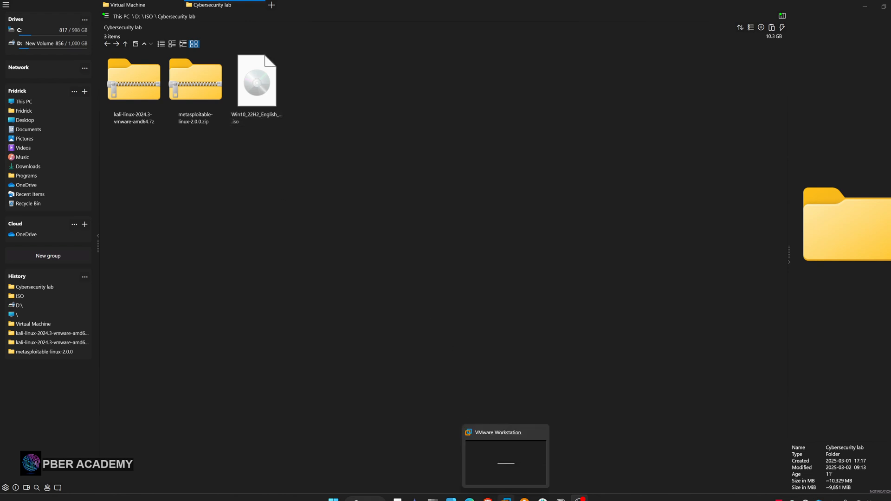
pyautogui.click(507, 498)
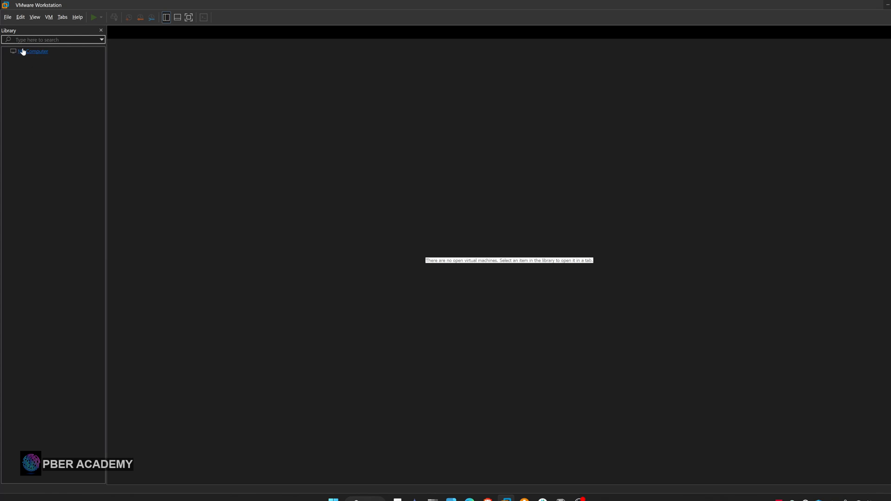
# Open the Virtual Network Editor, inspect the VMnet1 network, and unlock the network configuration for changes with administrator privileges
pyautogui.click(7, 19)
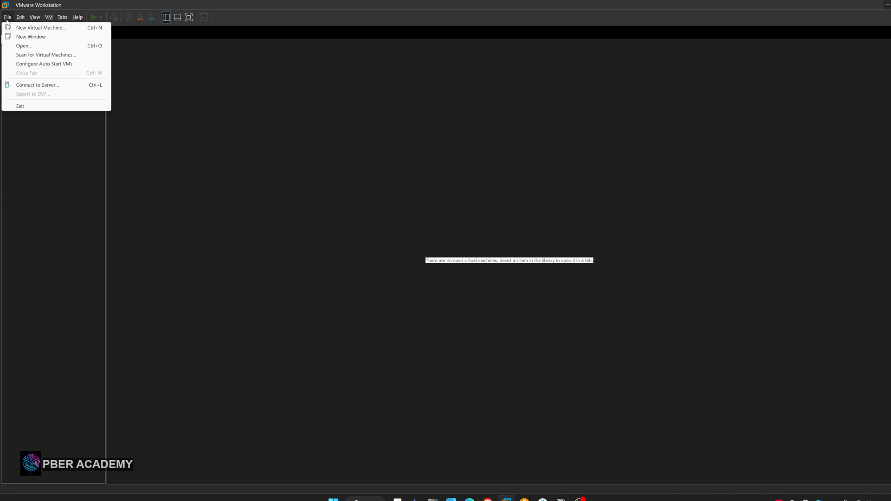
pyautogui.moveTo(21, 20)
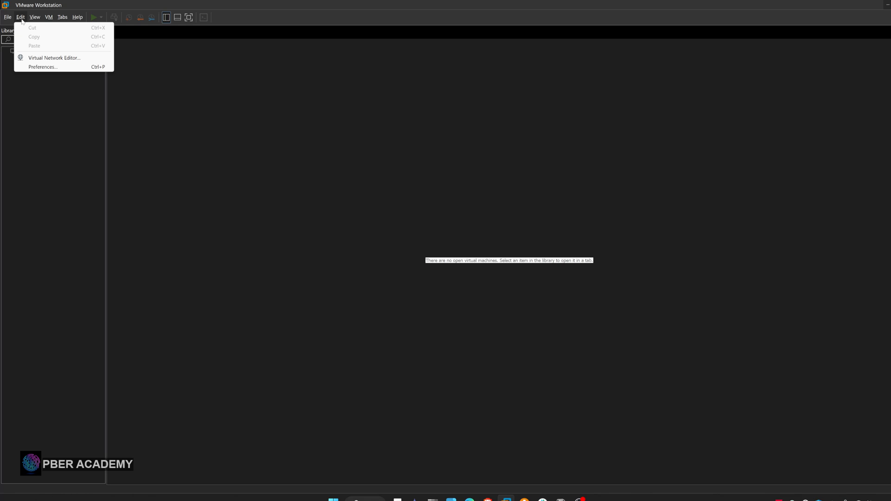
pyautogui.click(36, 59)
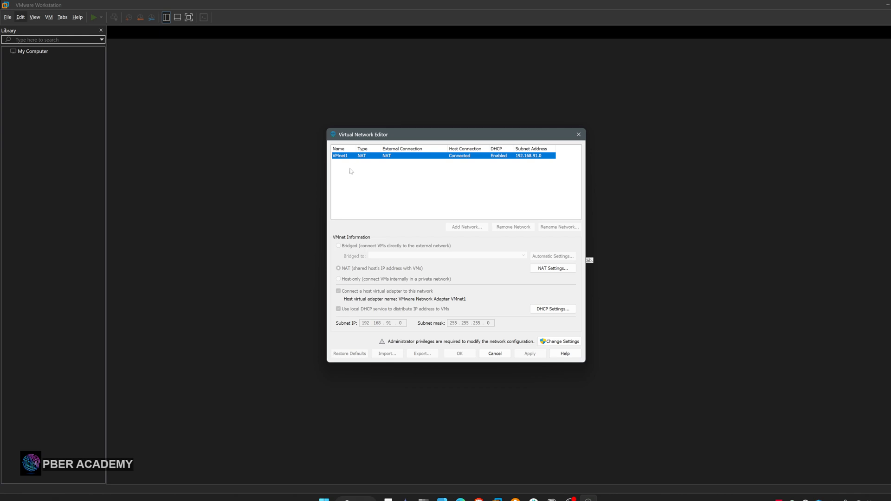
pyautogui.click(378, 186)
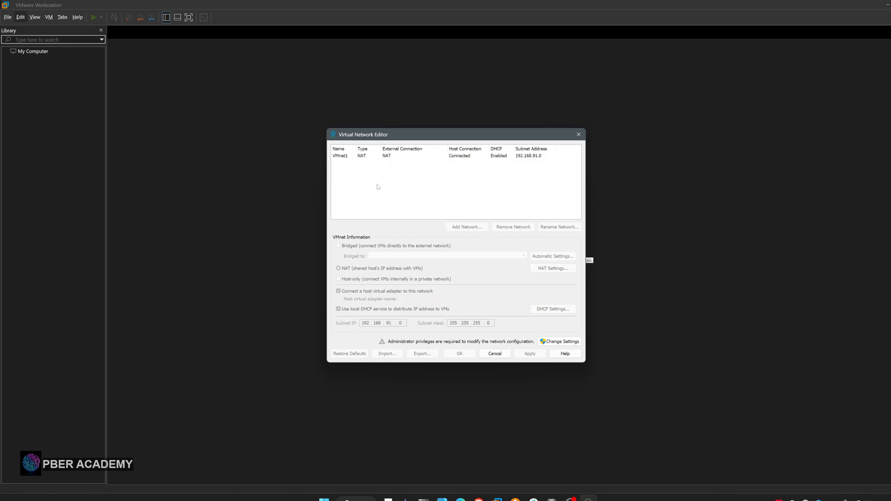
pyautogui.click(346, 158)
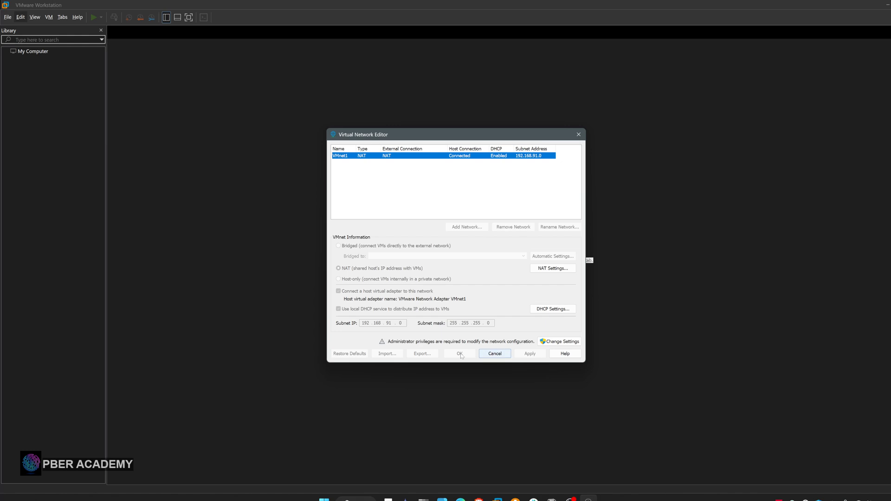
pyautogui.click(559, 342)
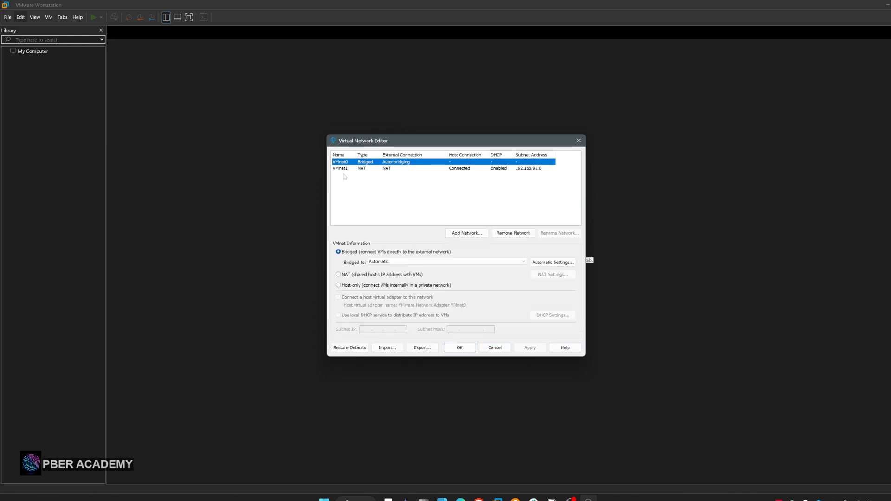
pyautogui.click(466, 234)
pyautogui.click(478, 245)
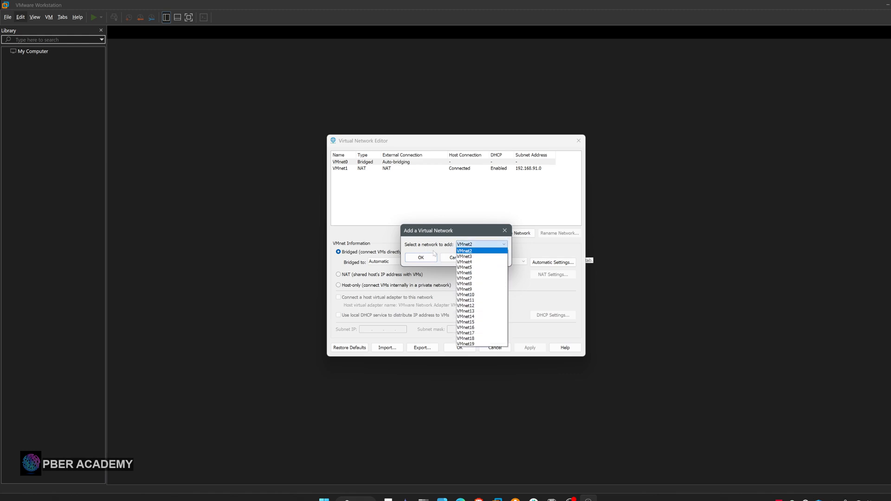
pyautogui.click(453, 258)
pyautogui.click(458, 259)
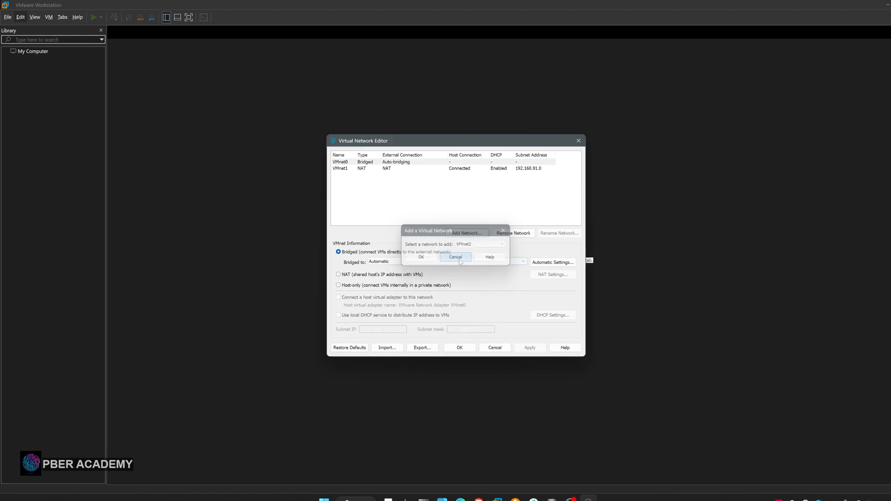
# Review the VMnet1 network's NAT, DHCP and subnet settings, leaving the Virtual Network Editor without saving changes
pyautogui.click(341, 169)
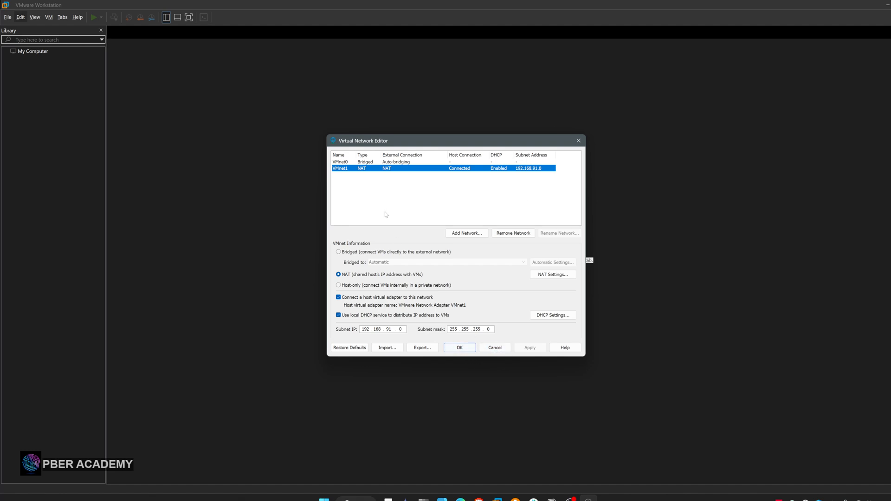
pyautogui.click(495, 349)
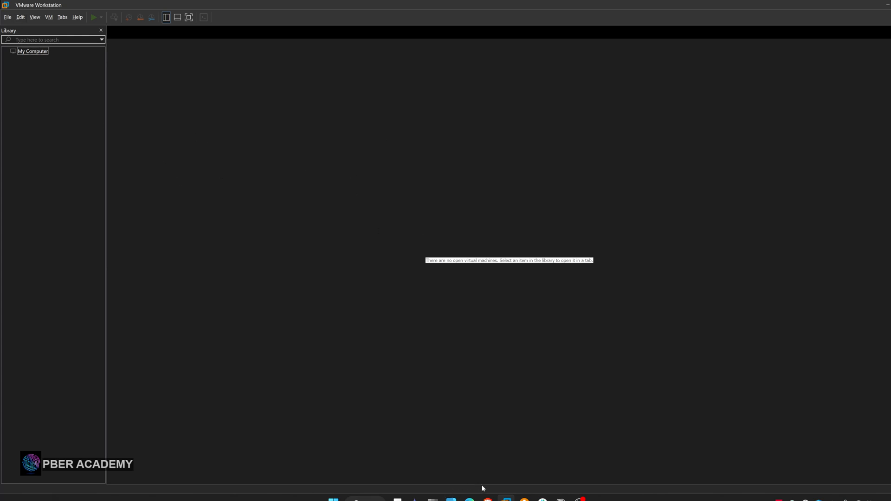
# Switch to the file manager, examine the extracted Kali and Metasploitable2-Linux folders in D:\Virtual Machine, and return to VMware Workstation
pyautogui.click(451, 499)
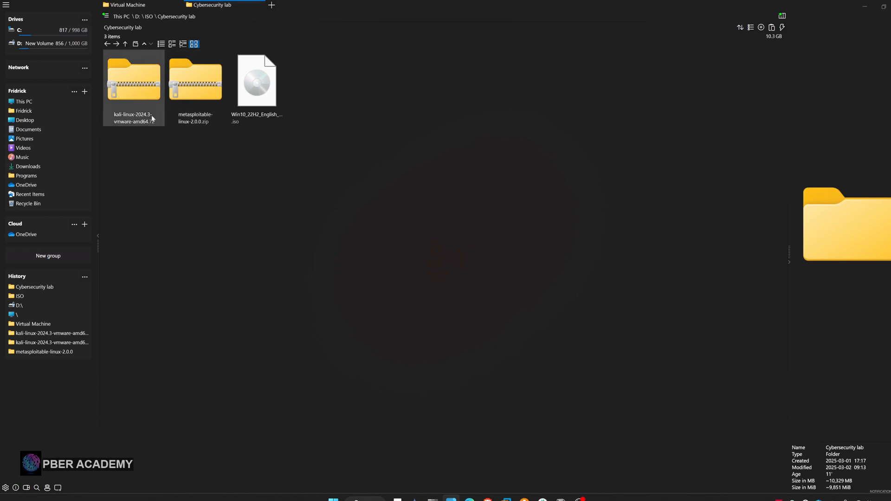
pyautogui.click(169, 5)
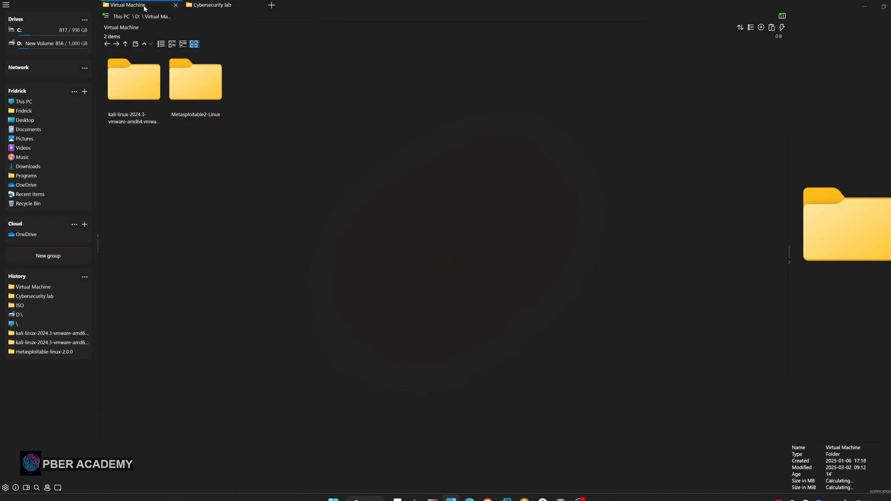
pyautogui.doubleClick(143, 92)
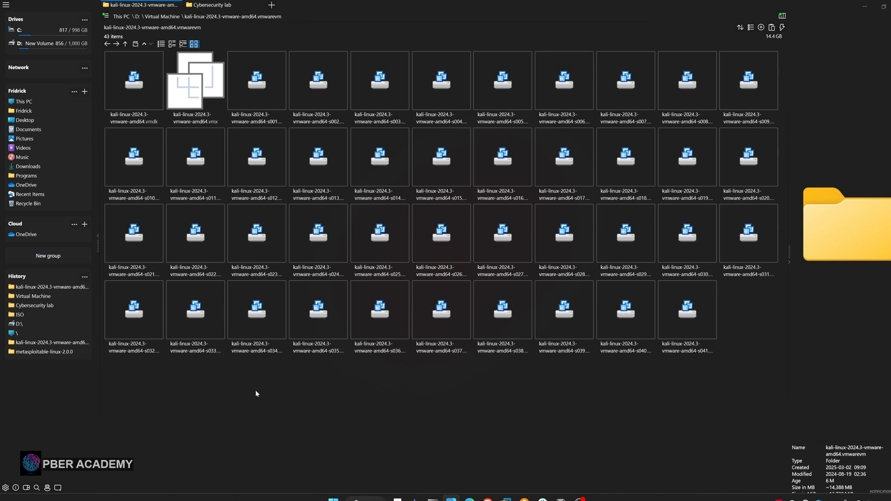
pyautogui.click(108, 44)
pyautogui.doubleClick(188, 89)
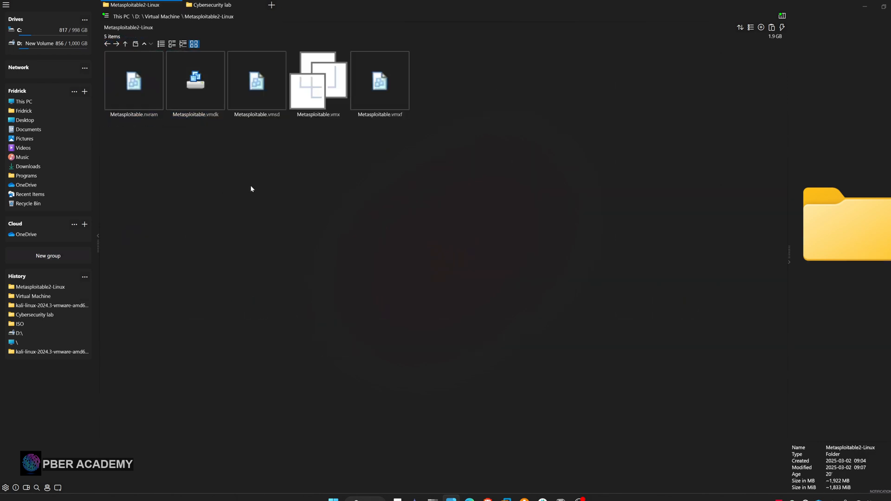
pyautogui.click(157, 17)
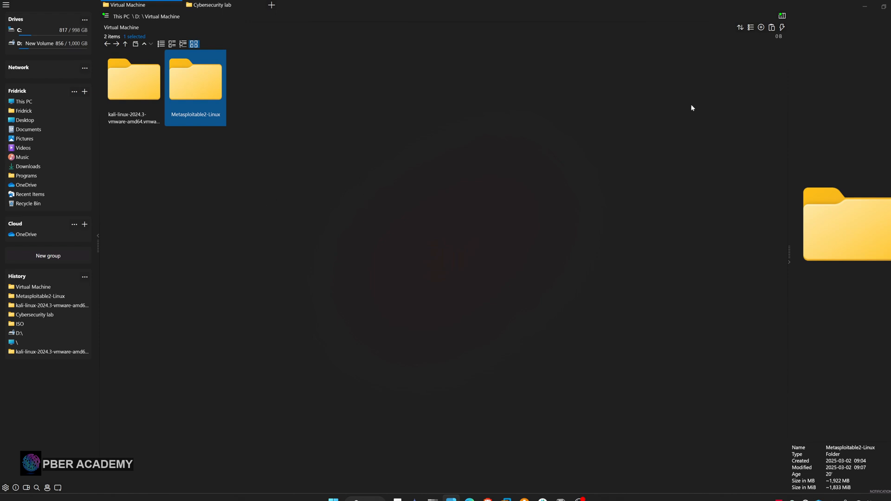
pyautogui.click(866, 8)
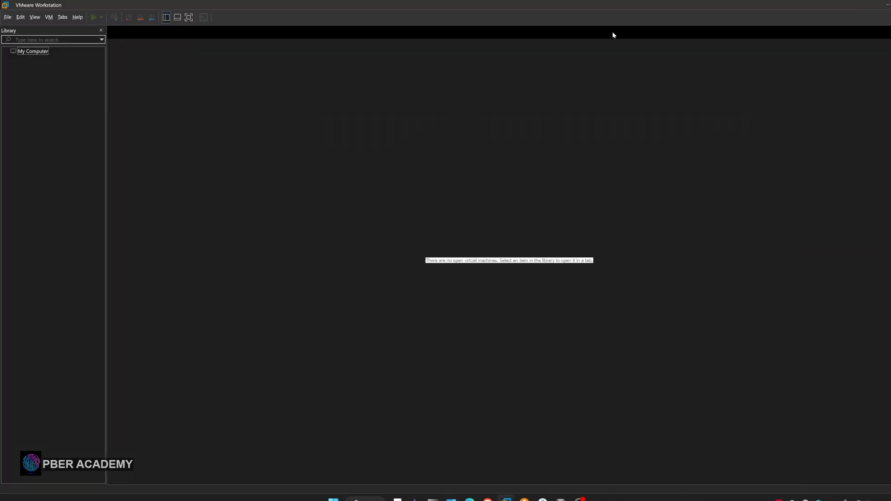
# Create a folder named "Cybersecurity lab" under My Computer in the library
pyautogui.rightClick(30, 54)
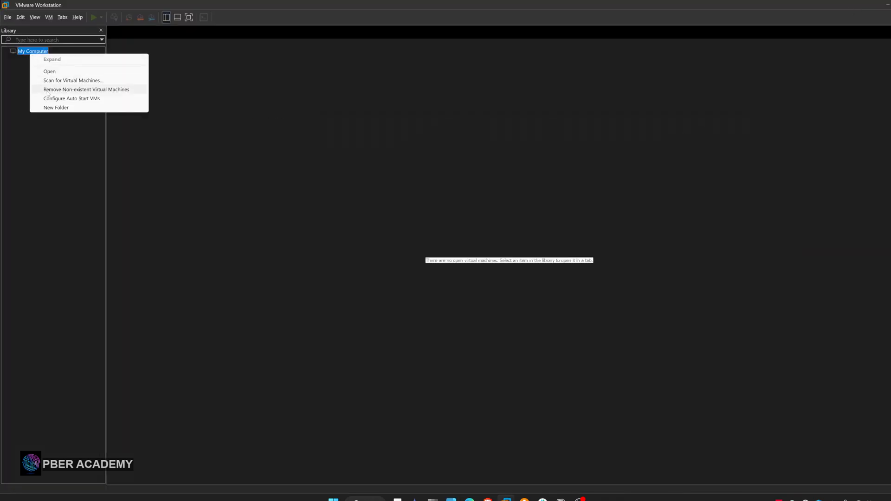
pyautogui.click(49, 108)
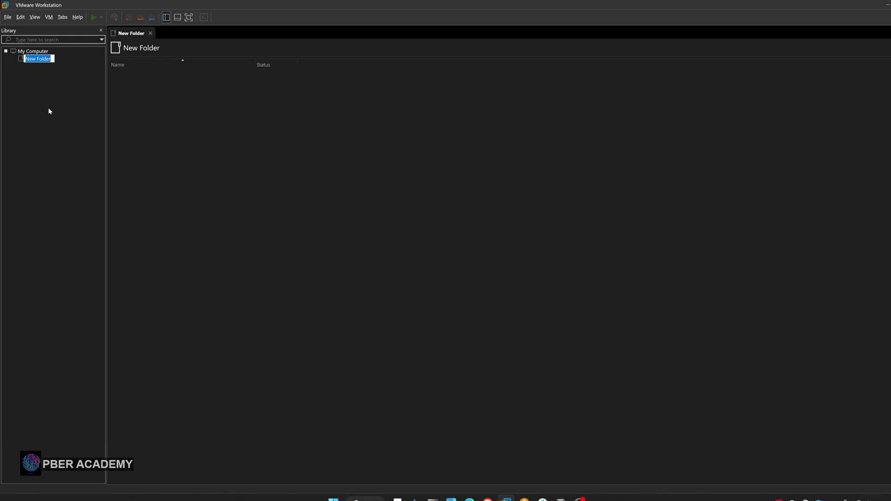
pyautogui.write('Cybersecurity lab')
pyautogui.press('Return')
pyautogui.rightClick(46, 60)
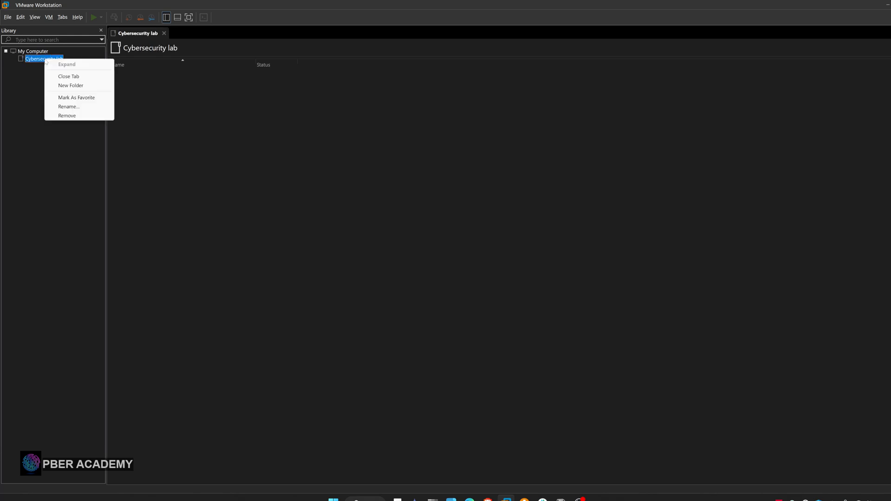
pyautogui.click(22, 88)
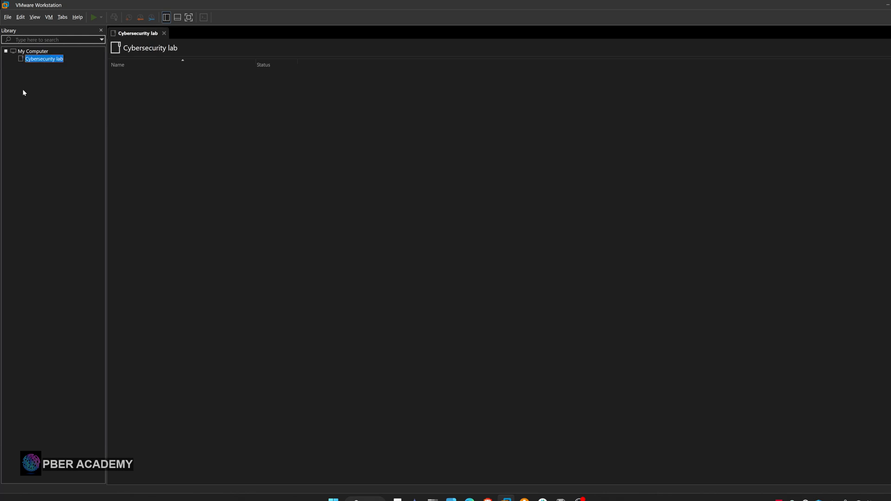
# Scan the kali-linux-2024.3-vmware-amd64.vmwarevm folder in D:\Virtual Machine for virtual machines
pyautogui.click(7, 18)
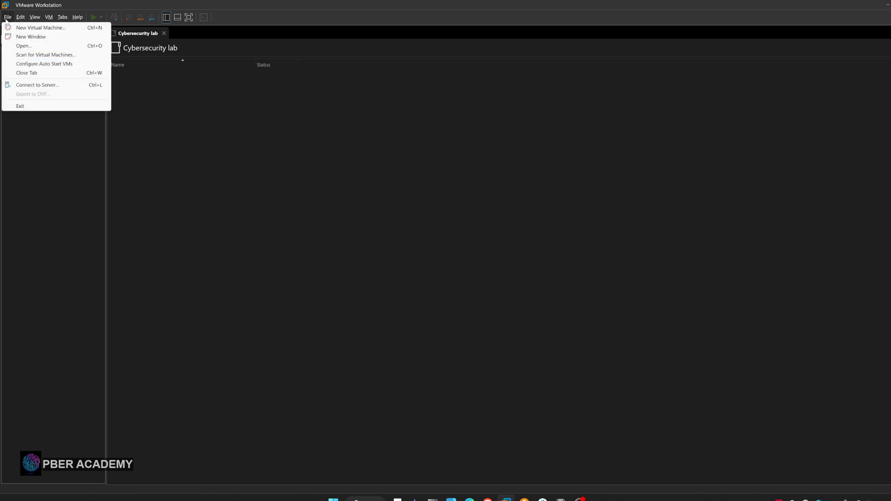
pyautogui.click(34, 55)
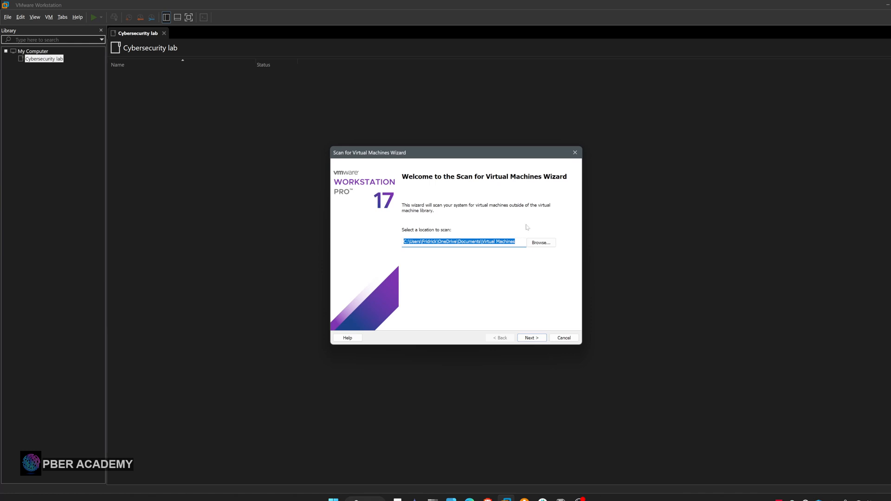
pyautogui.click(540, 244)
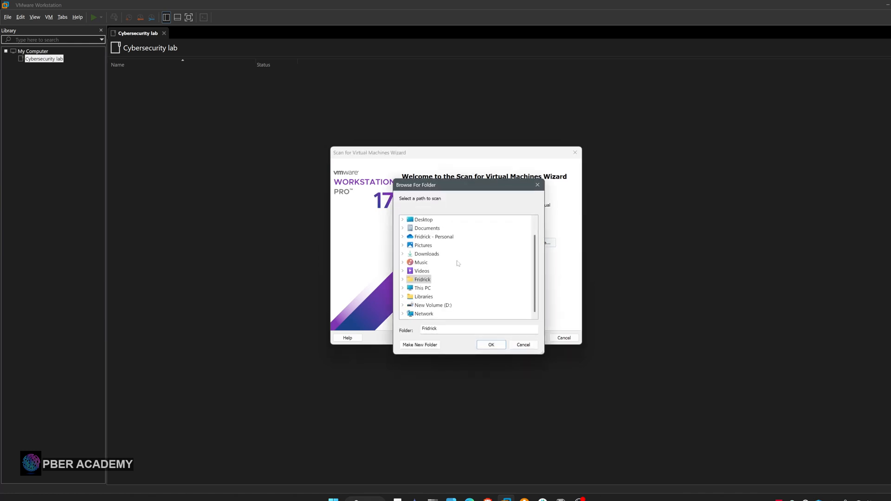
pyautogui.click(431, 305)
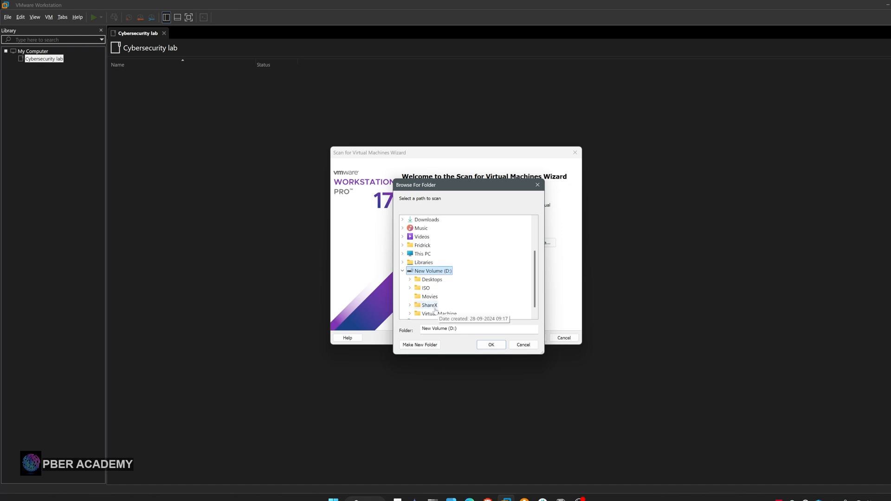
pyautogui.scroll(-1, 435, 298)
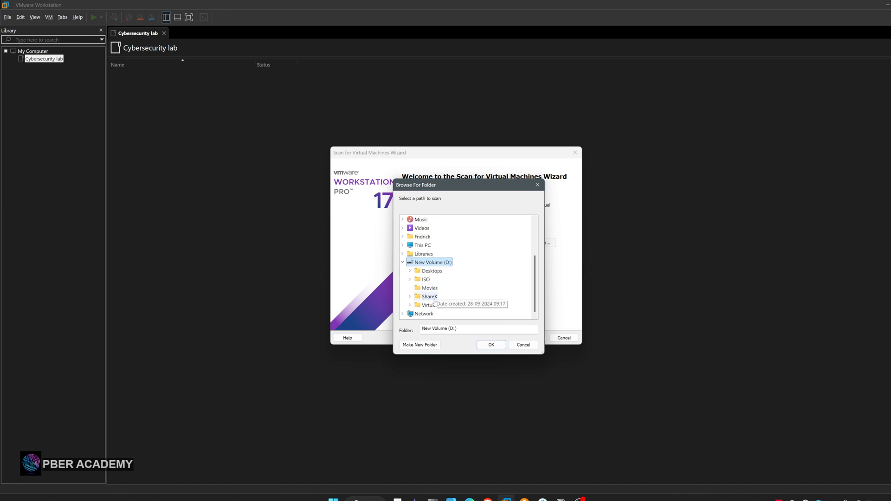
pyautogui.click(434, 305)
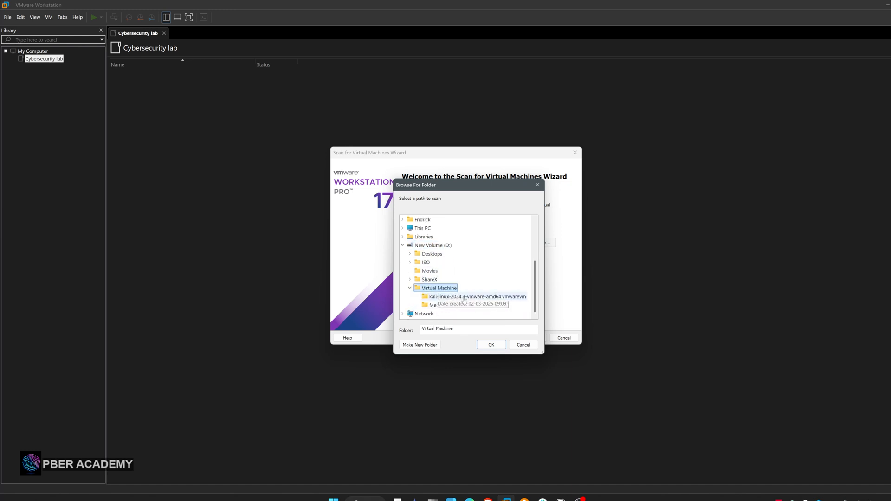
pyautogui.click(463, 298)
pyautogui.click(495, 346)
pyautogui.click(531, 338)
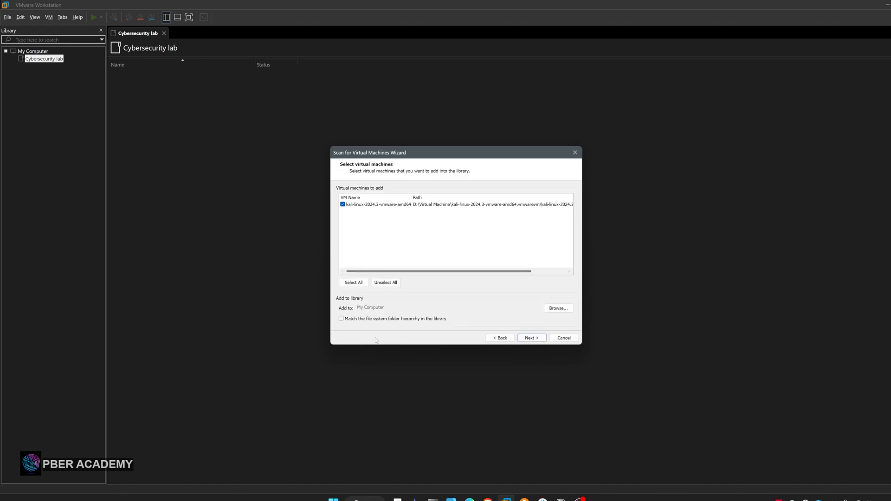
# Add the scanned Kali virtual machine to the library without copying it, and move it into the Cybersecurity lab folder
pyautogui.click(533, 339)
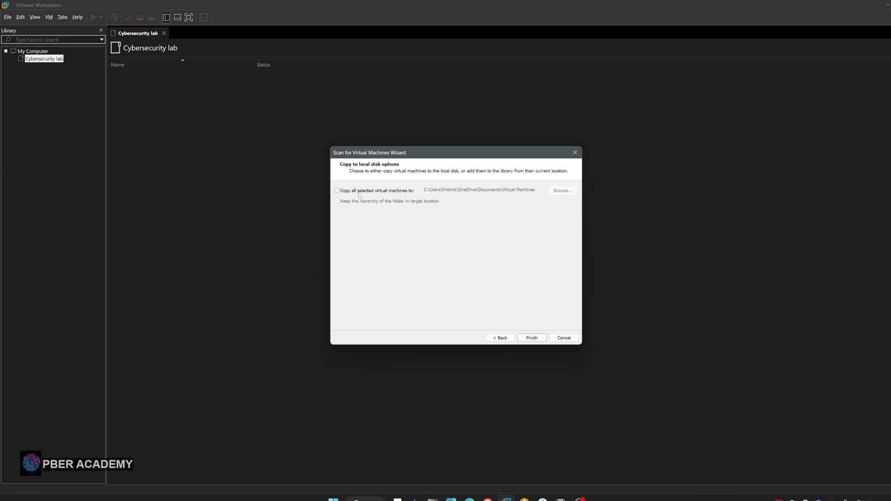
pyautogui.click(532, 338)
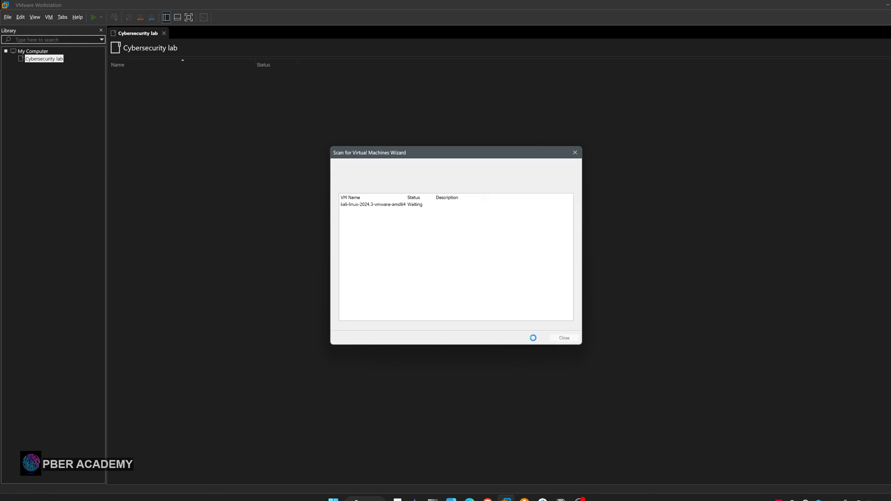
pyautogui.click(563, 339)
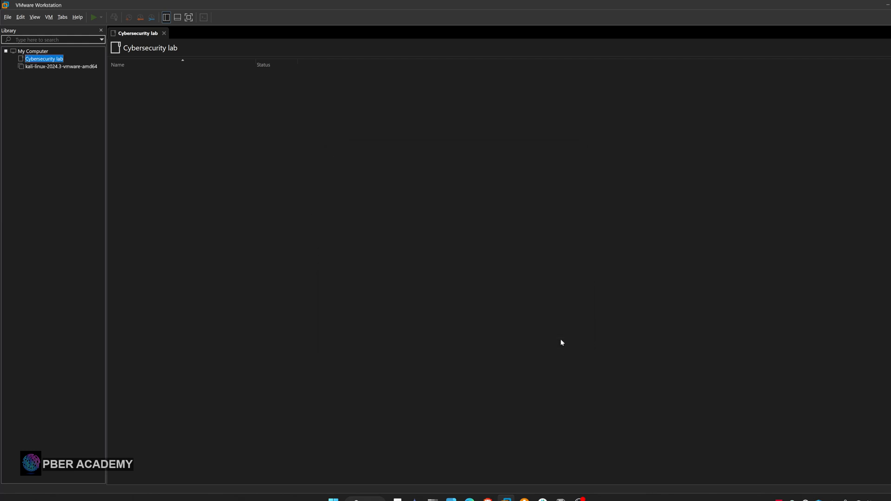
pyautogui.moveTo(33, 68); pyautogui.dragTo(37, 61)
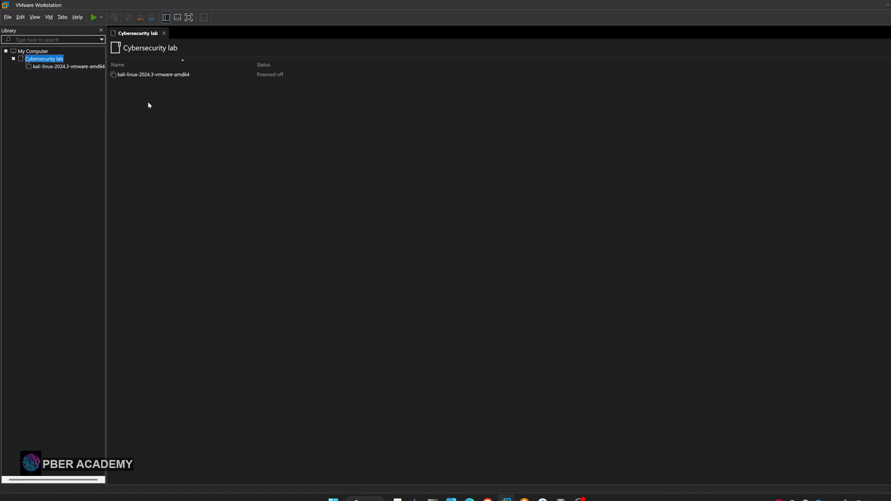
# Set the Kali virtual machine's memory to 4096 MB in its settings and display its network adapter options
pyautogui.click(58, 68)
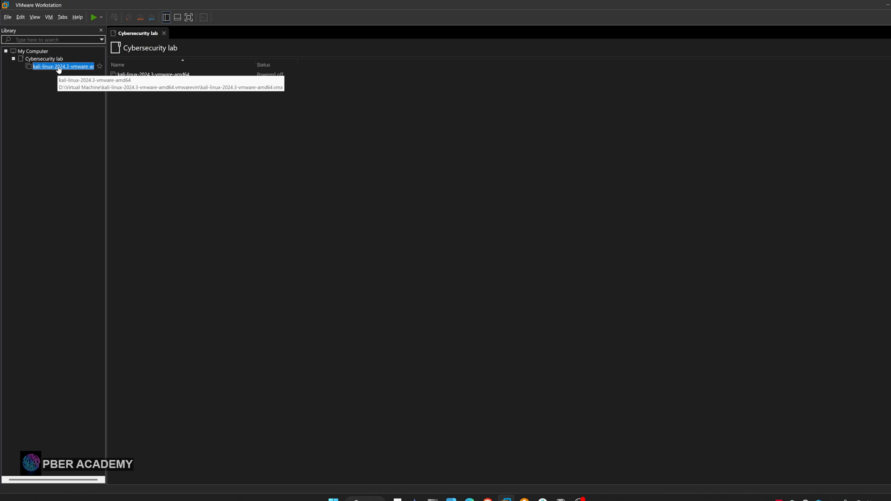
pyautogui.doubleClick(49, 68)
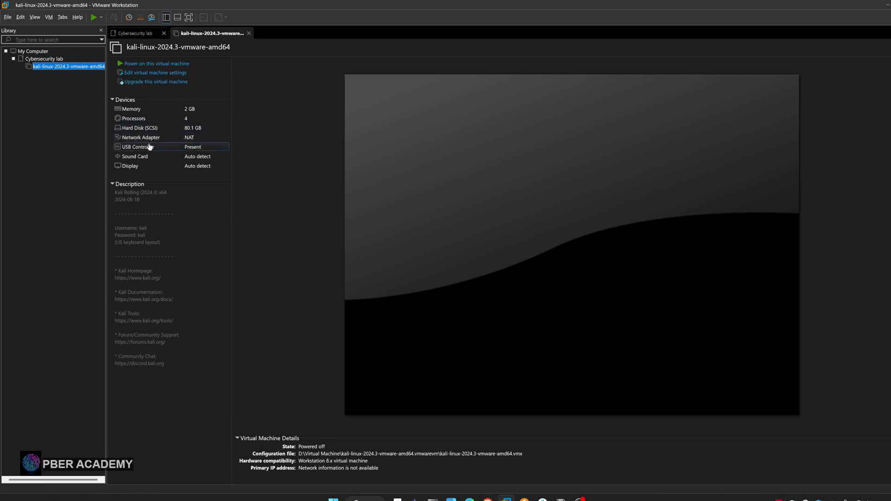
pyautogui.click(147, 74)
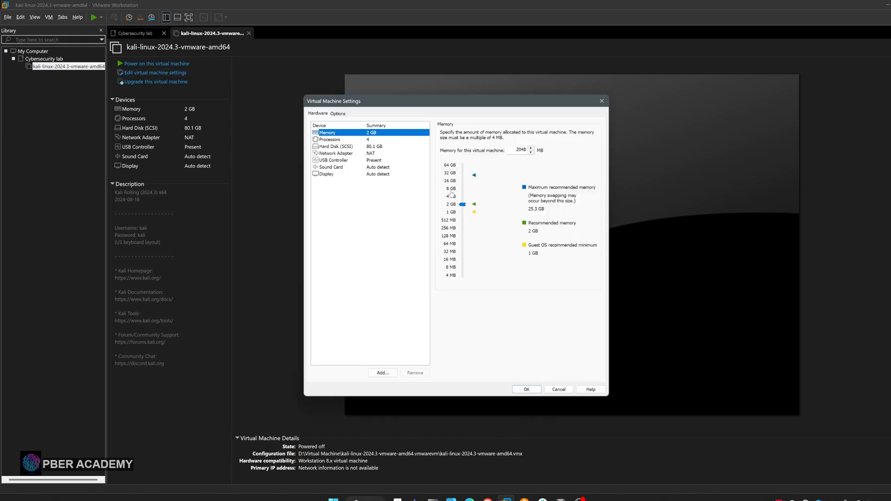
pyautogui.moveTo(463, 204); pyautogui.dragTo(464, 198)
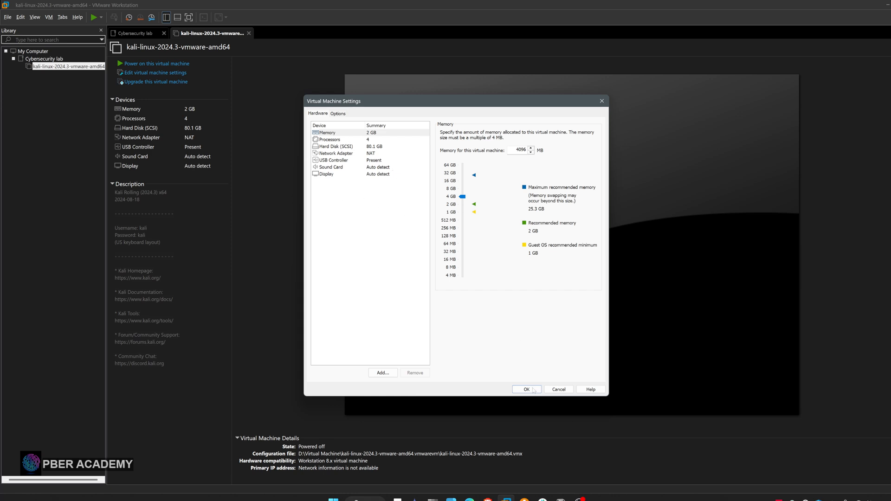
pyautogui.click(331, 154)
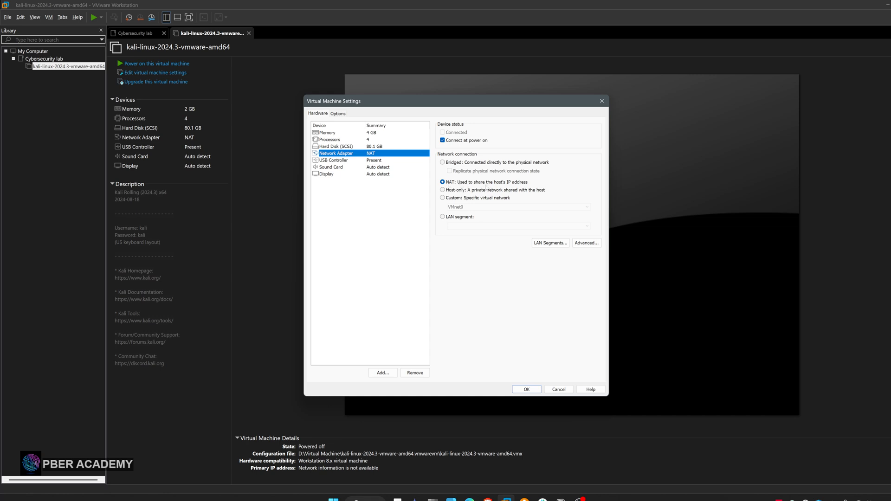
pyautogui.click(447, 218)
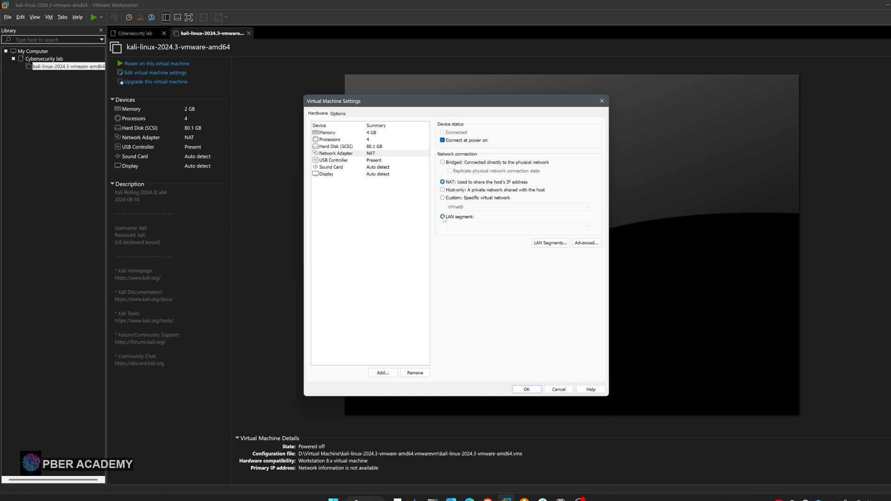
pyautogui.click(547, 244)
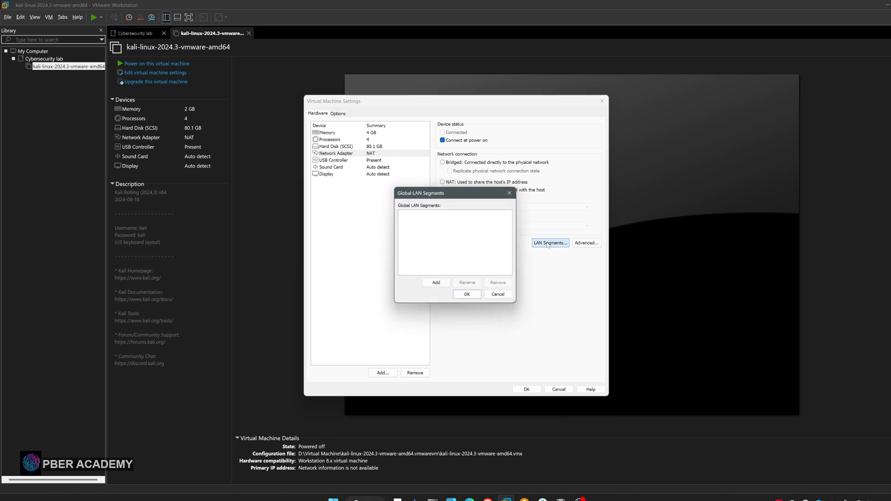
pyautogui.click(513, 192)
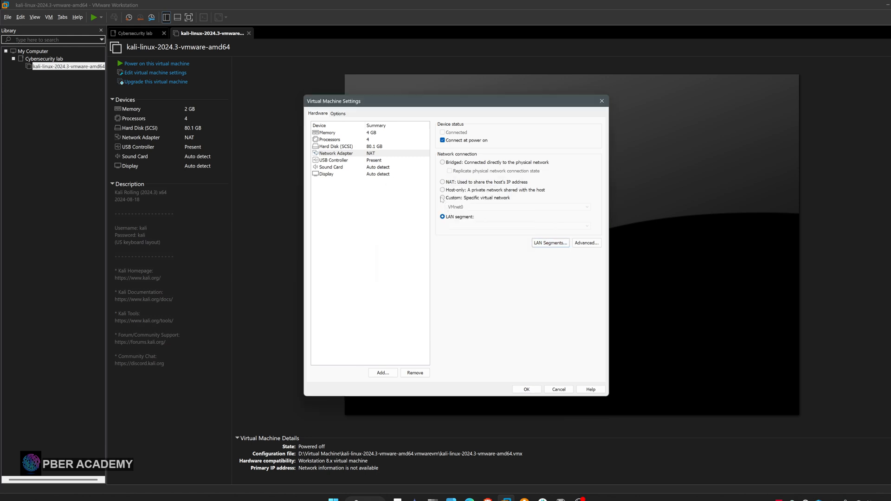
pyautogui.click(443, 182)
# Connect the Kali network adapter to the custom virtual network VMnet1 (NAT) and apply the virtual machine settings
pyautogui.click(442, 198)
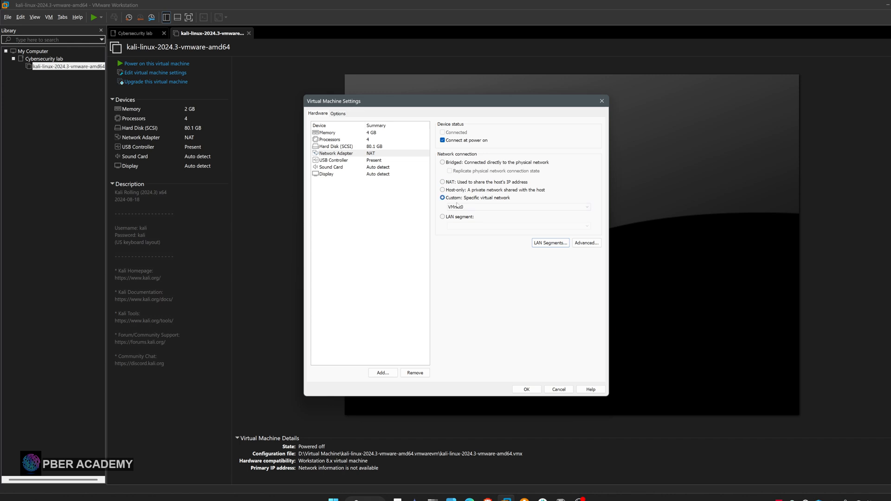
pyautogui.click(484, 208)
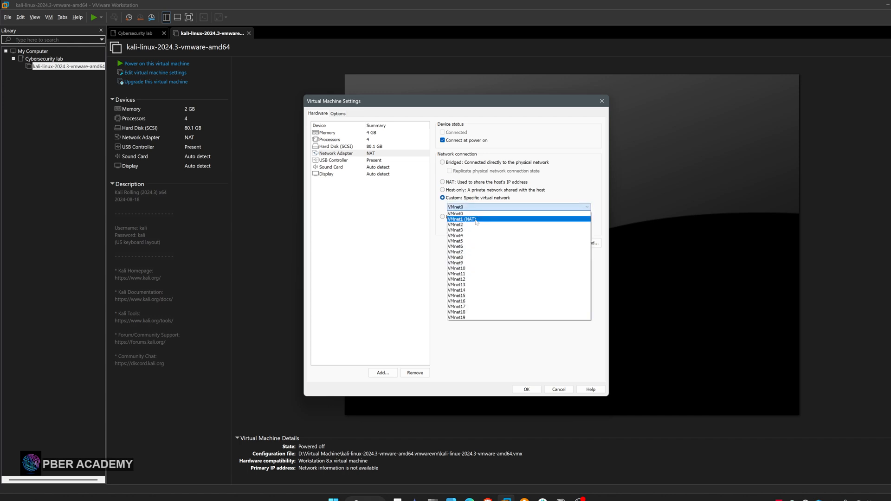
pyautogui.click(470, 220)
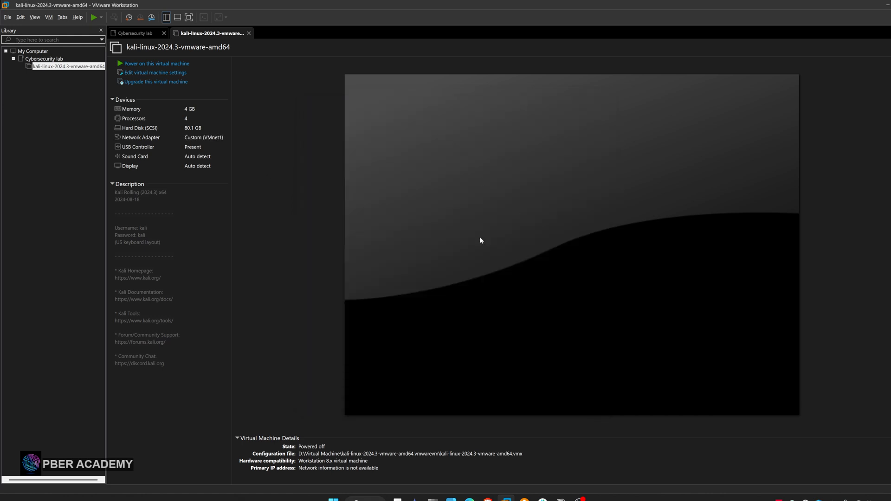
# Power on the Kali virtual machine and boot its Kali GNU/Linux entry
pyautogui.click(174, 64)
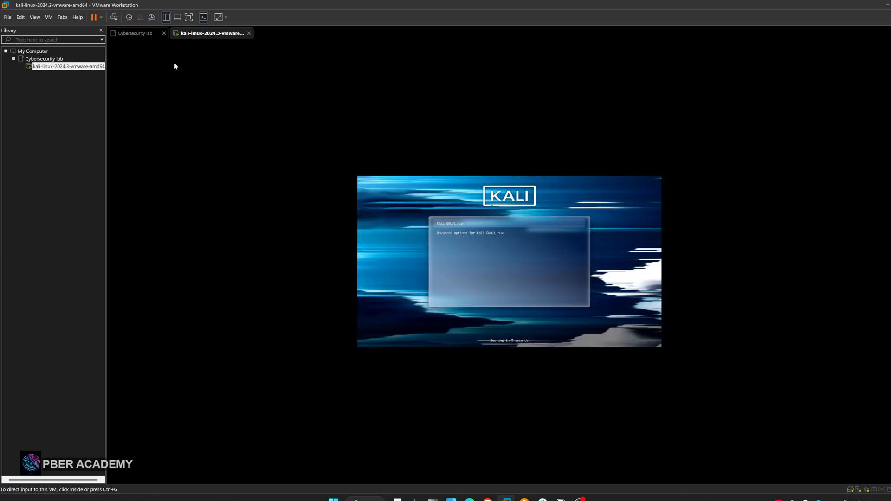
pyautogui.click(511, 222)
pyautogui.press('Return')
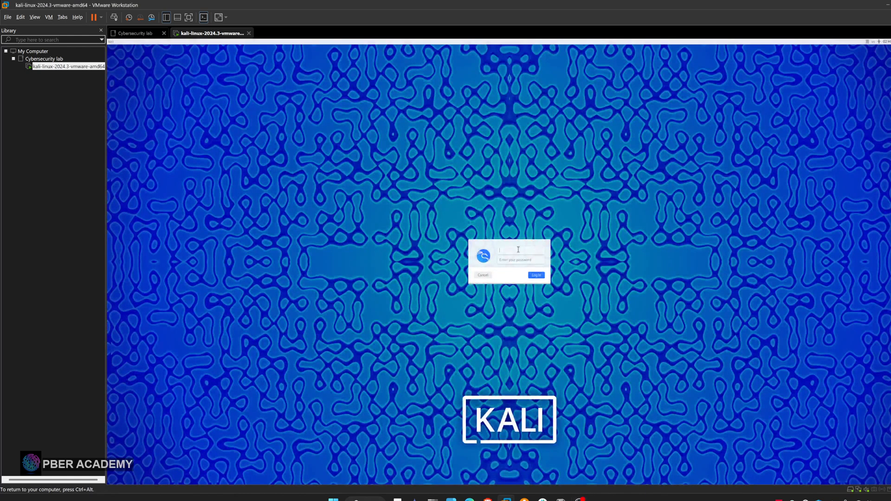
# Log in to the Kali desktop with the default account's username and password
pyautogui.write('kali')
pyautogui.click(516, 259)
pyautogui.click(536, 276)
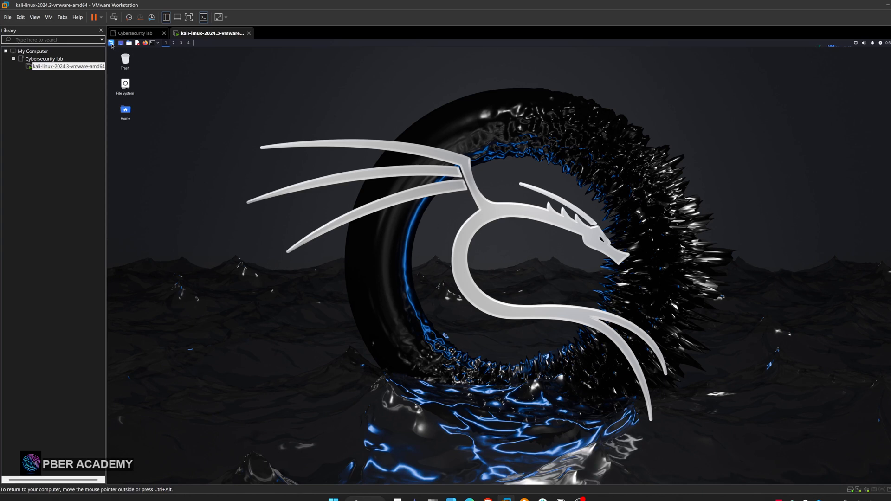
# Look at Kali's applications menu and close the Cybersecurity lab overview beside the running machine
pyautogui.click(111, 43)
pyautogui.click(132, 34)
pyautogui.click(164, 33)
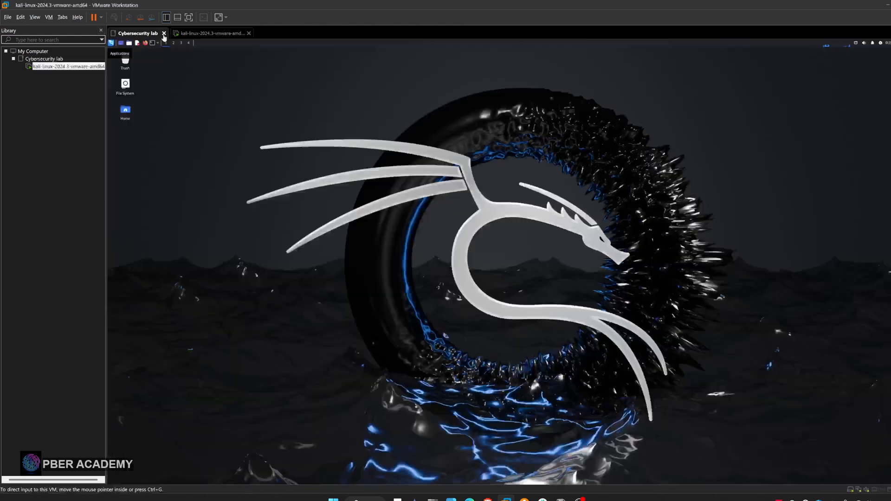
# Take a snapshot of the Kali virtual machine named "Clean state"
pyautogui.click(48, 17)
pyautogui.moveTo(75, 89)
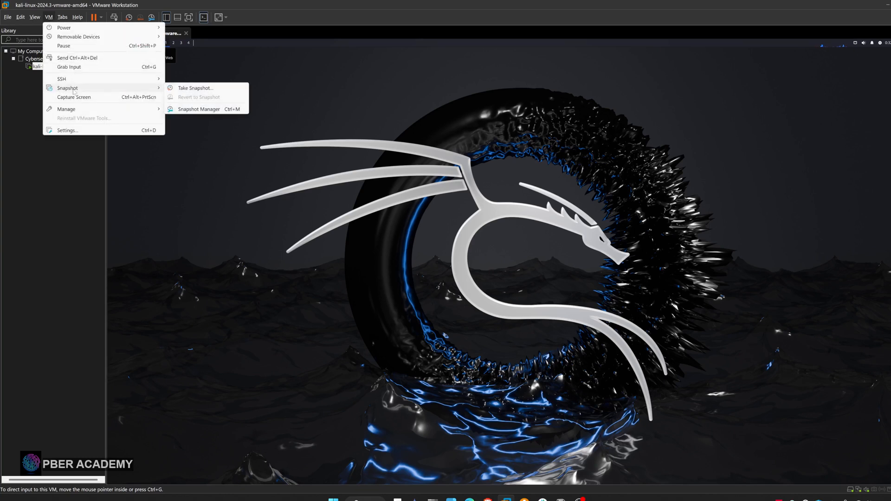
pyautogui.click(186, 89)
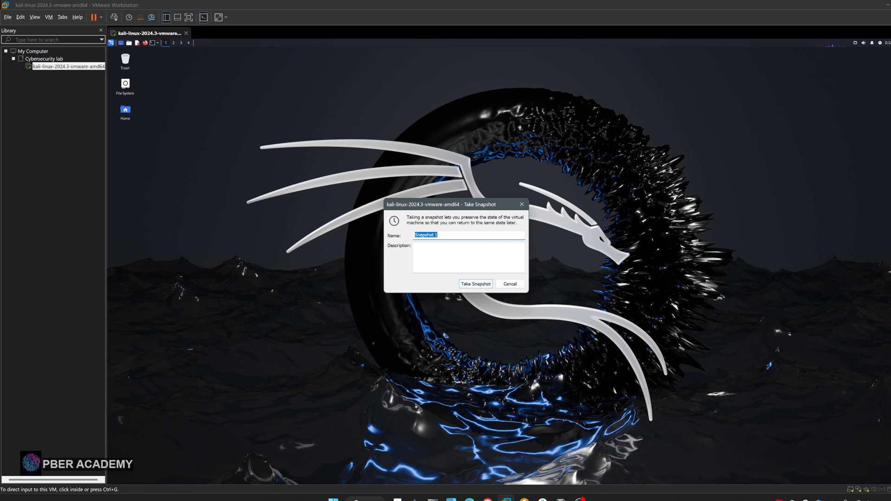
pyautogui.press('BackSpace')
pyautogui.write('Clean state')
pyautogui.click(476, 284)
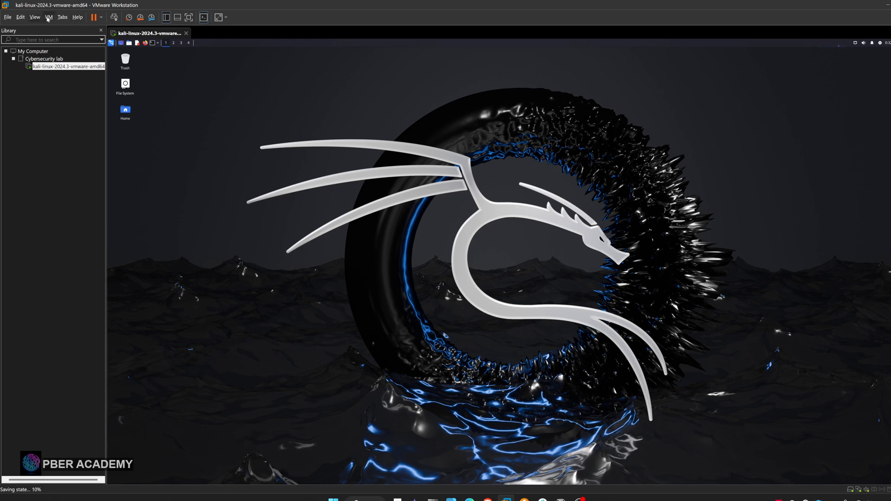
# Examine the Kali virtual machine's snapshot options, including reverting to the Clean state snapshot
pyautogui.click(49, 18)
pyautogui.moveTo(138, 89)
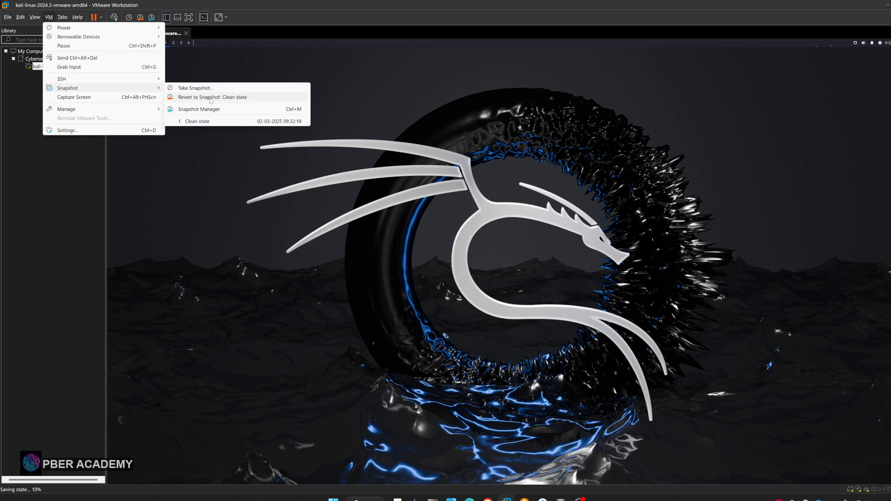
pyautogui.click(273, 203)
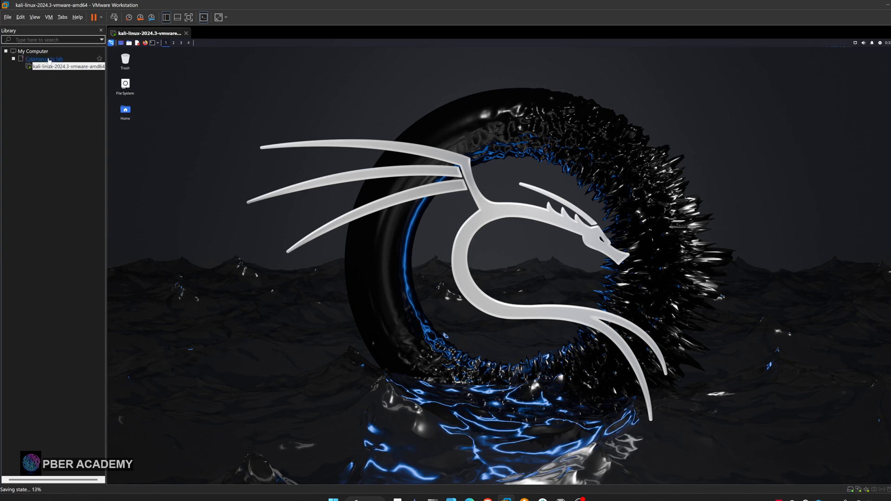
# Scan the Metasploitable2-Linux folder in D:\Virtual Machine for virtual machines
pyautogui.click(8, 17)
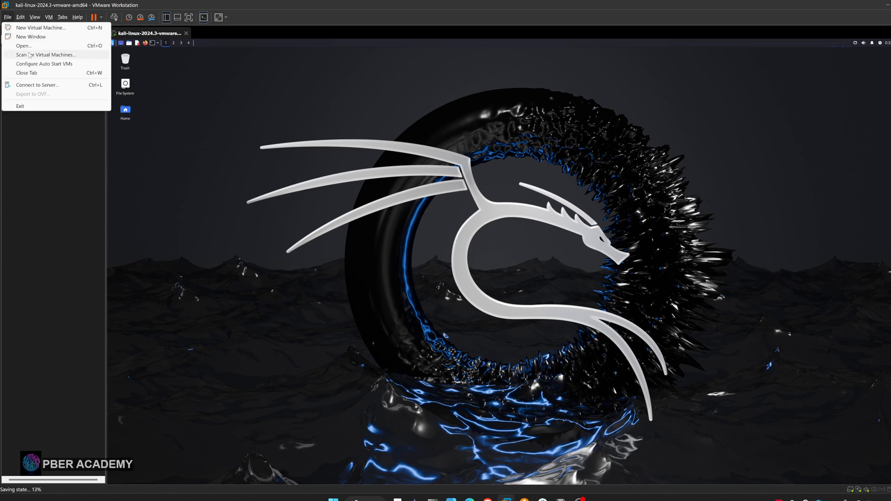
pyautogui.click(29, 55)
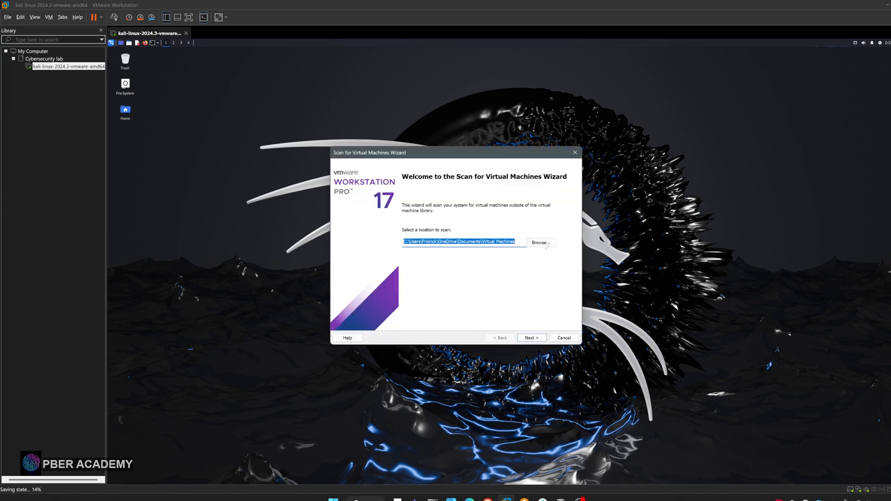
pyautogui.click(541, 243)
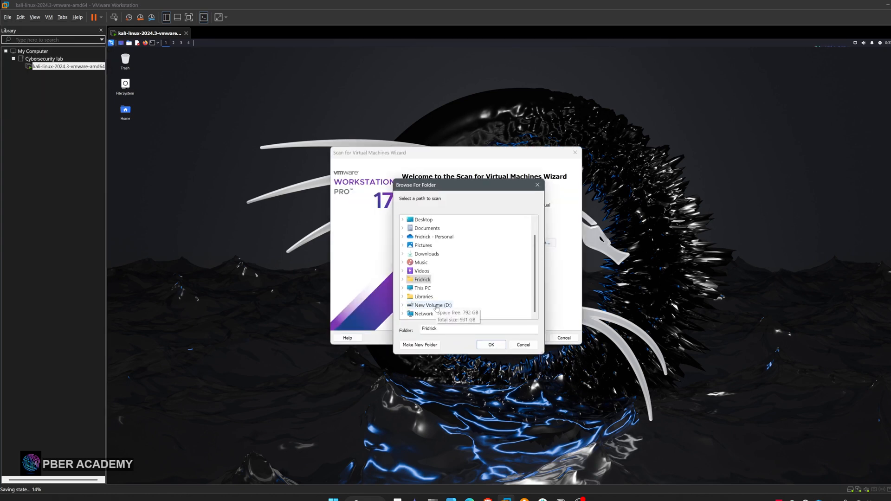
pyautogui.click(432, 305)
pyautogui.click(430, 297)
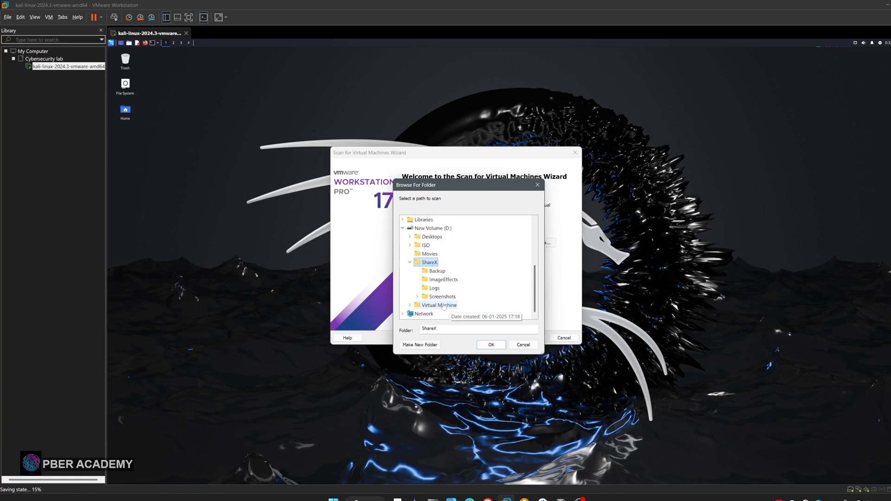
pyautogui.click(441, 306)
pyautogui.click(454, 316)
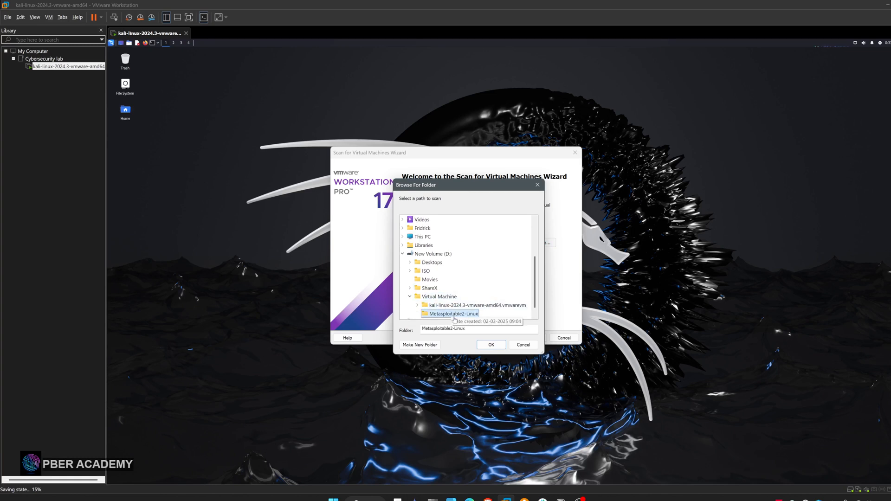
pyautogui.click(491, 344)
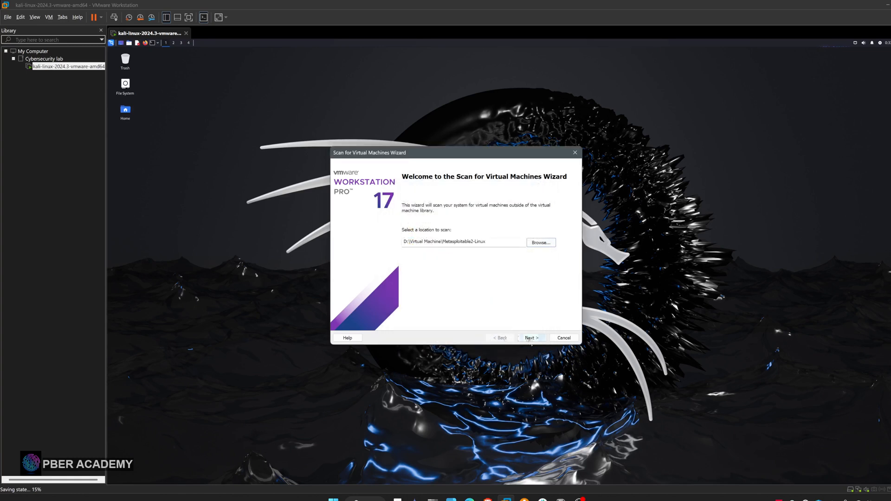
pyautogui.click(530, 338)
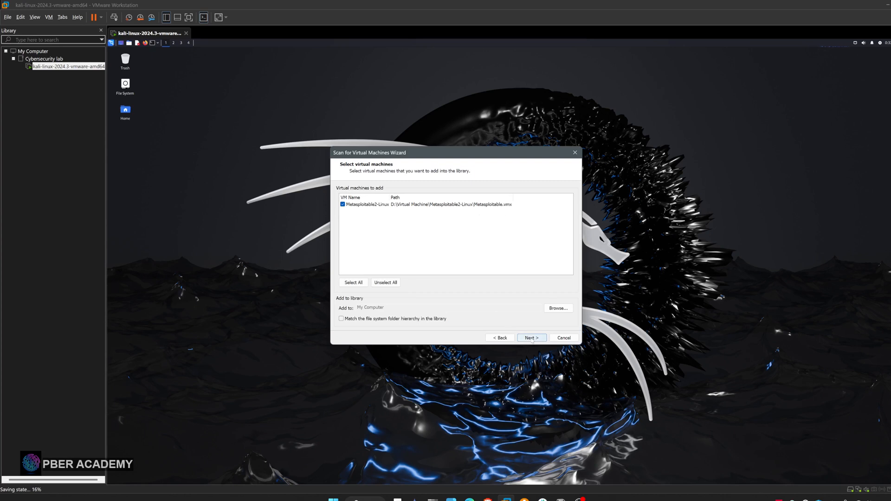
# Add the scanned Metasploitable2-Linux machine to the library without copying it, and move it into the Cybersecurity lab folder
pyautogui.click(532, 338)
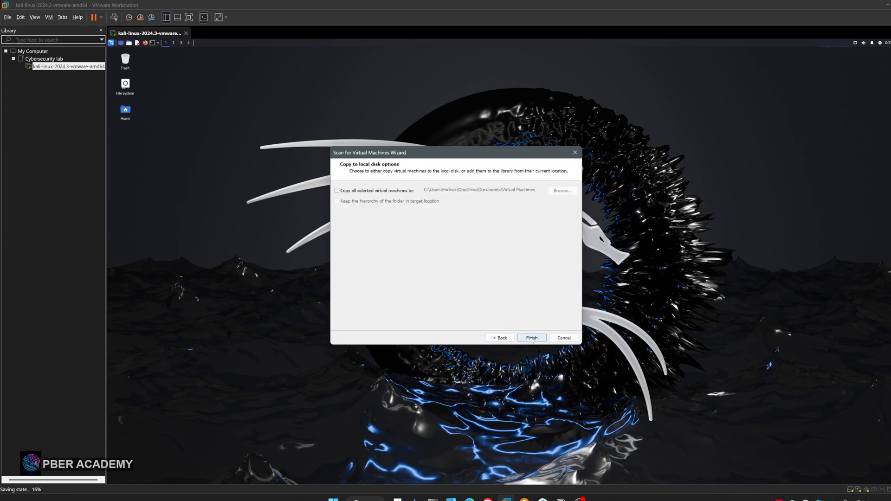
pyautogui.click(532, 338)
pyautogui.click(564, 338)
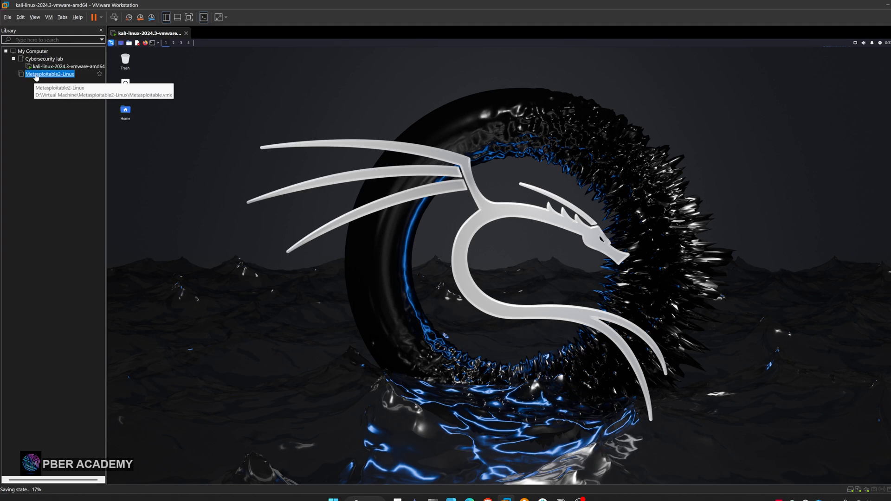
pyautogui.moveTo(36, 77); pyautogui.dragTo(42, 61)
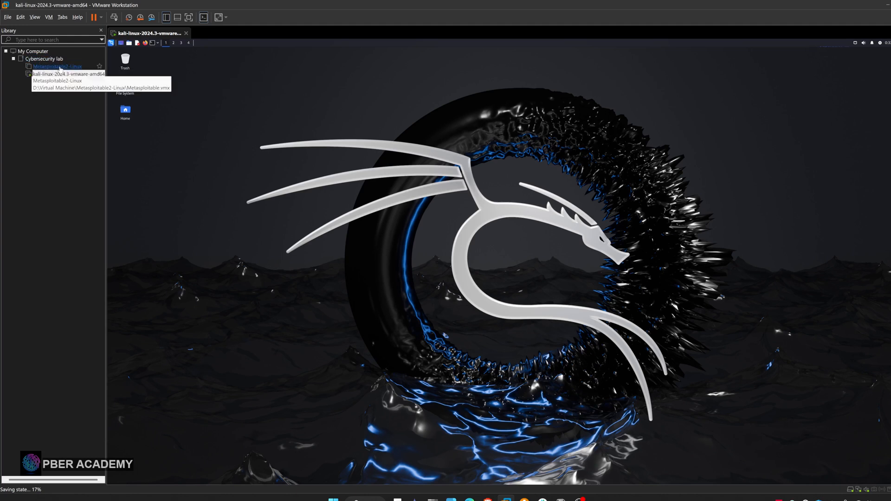
# Set the first network adapter of Metasploitable2-Linux to the custom virtual network VMnet1 (NAT) in its settings
pyautogui.click(60, 67)
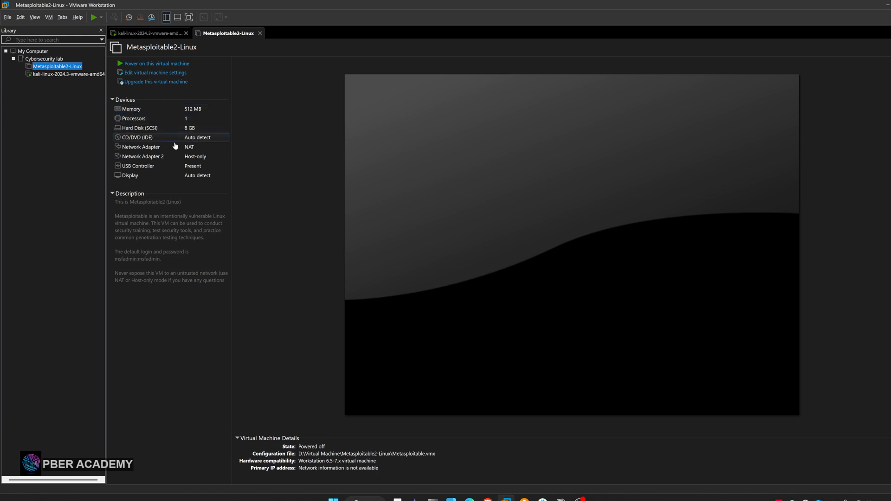
pyautogui.click(149, 74)
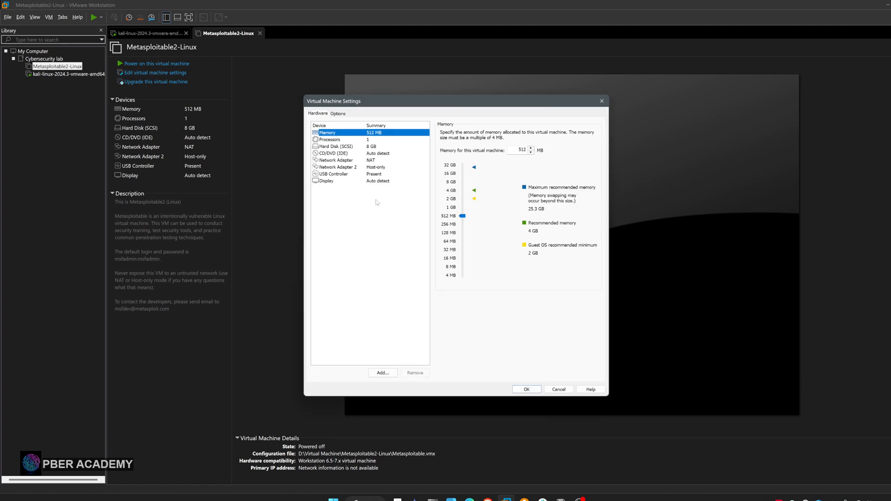
pyautogui.click(345, 161)
pyautogui.click(443, 198)
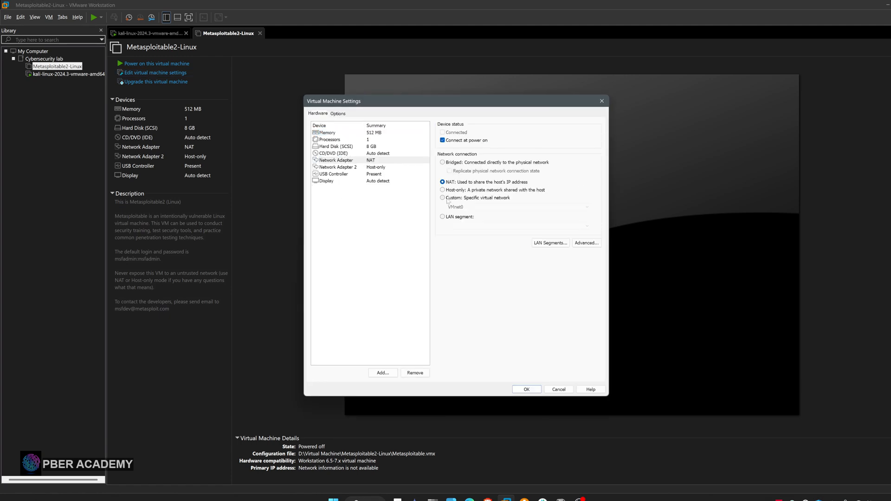
pyautogui.click(473, 208)
pyautogui.click(462, 220)
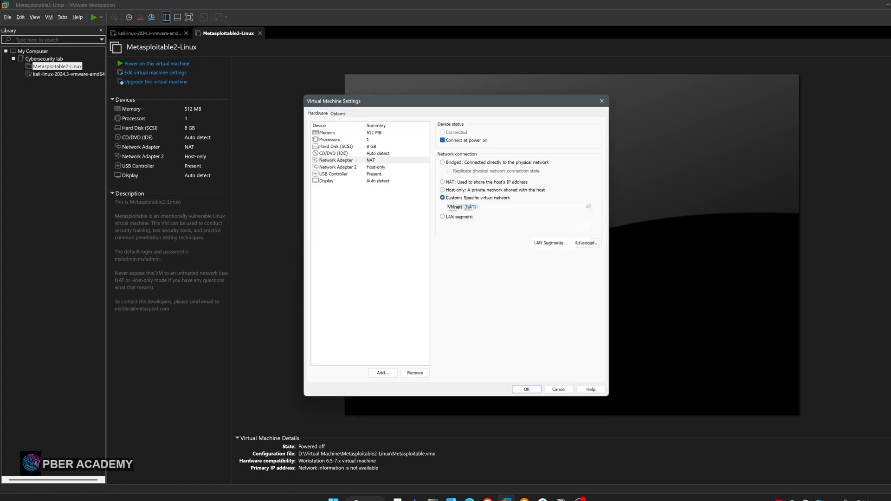
# Apply the adapter settings and power on Metasploitable2-Linux, declaring that the virtual machine was copied
pyautogui.click(532, 392)
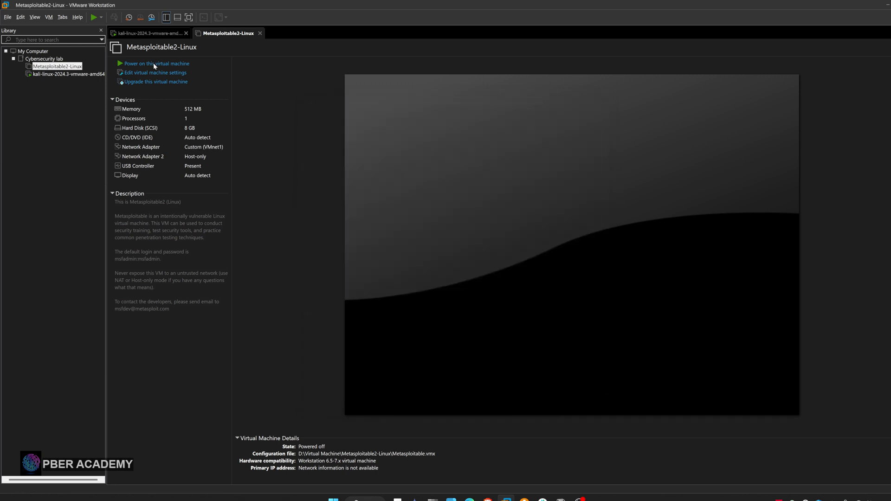
pyautogui.click(147, 63)
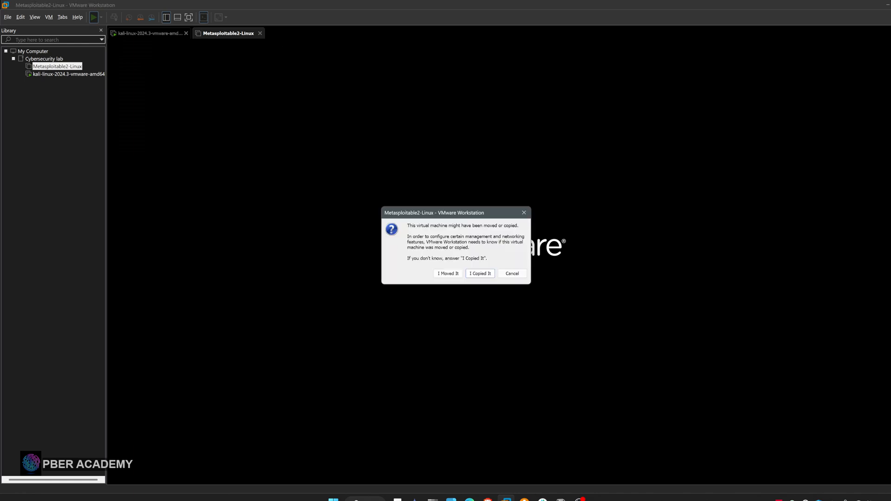
pyautogui.click(480, 275)
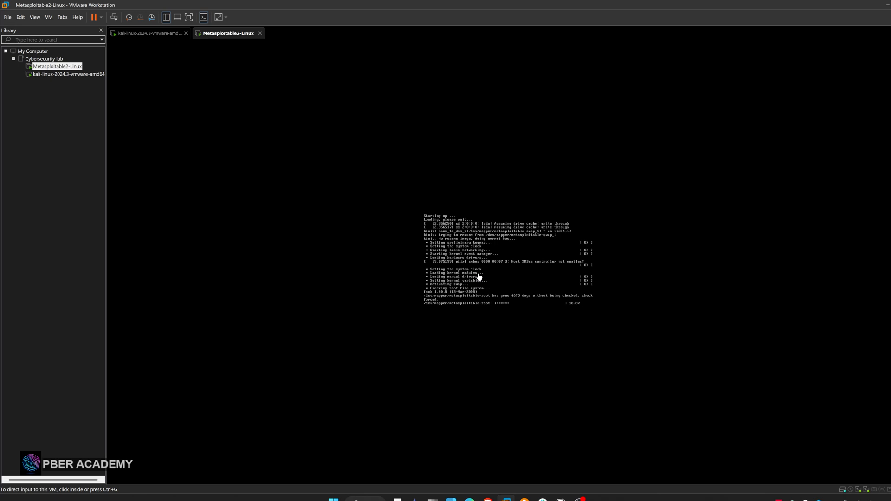
# Compare the running Kali and Metasploitable2-Linux consoles by switching back and forth between the two machines
pyautogui.click(145, 35)
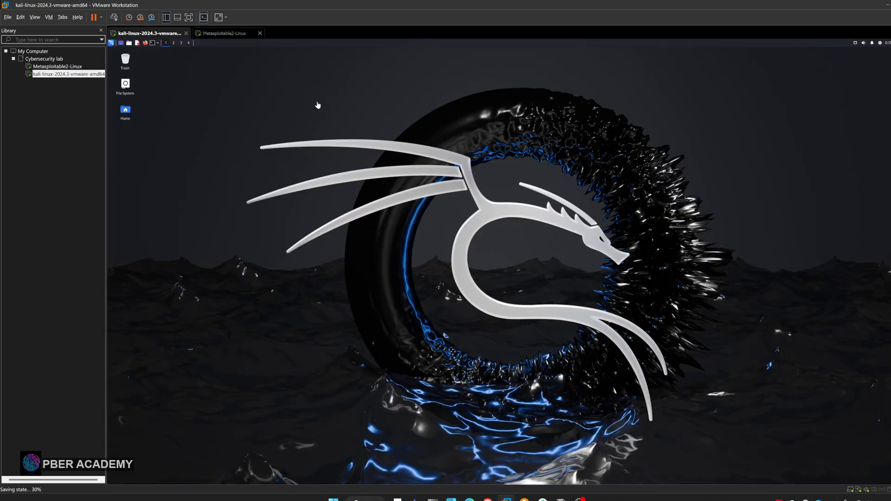
pyautogui.click(207, 35)
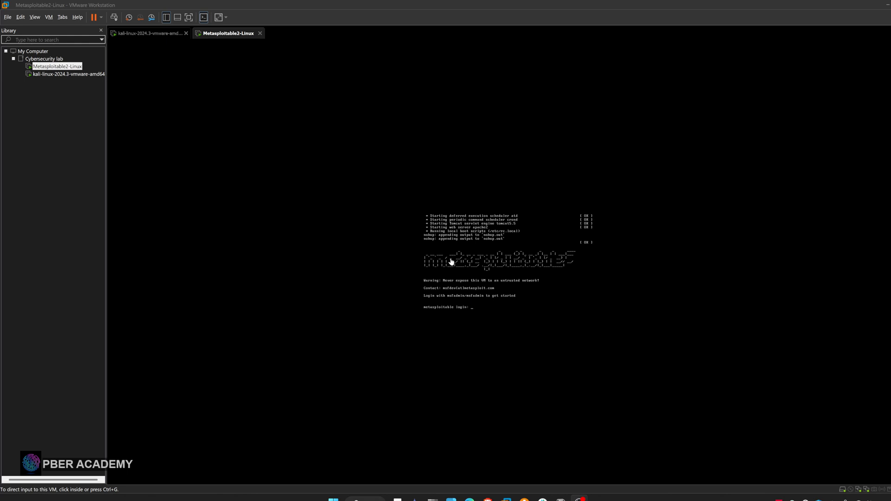
pyautogui.click(136, 37)
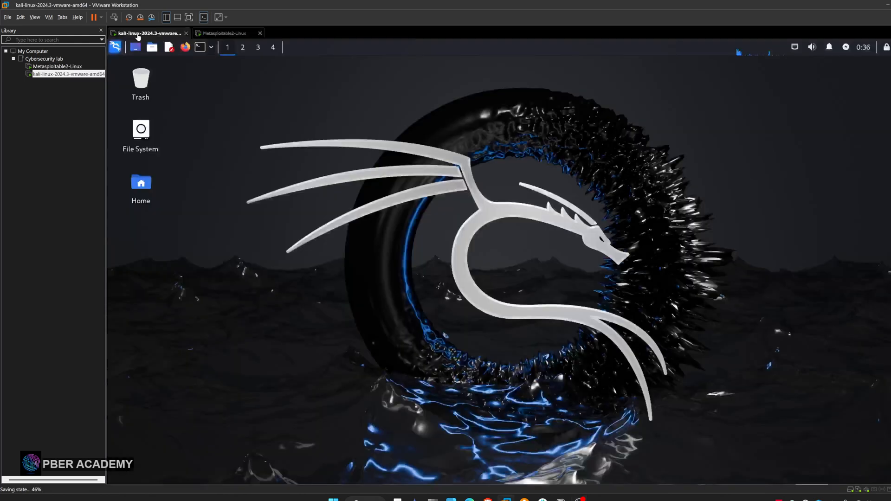
pyautogui.click(217, 35)
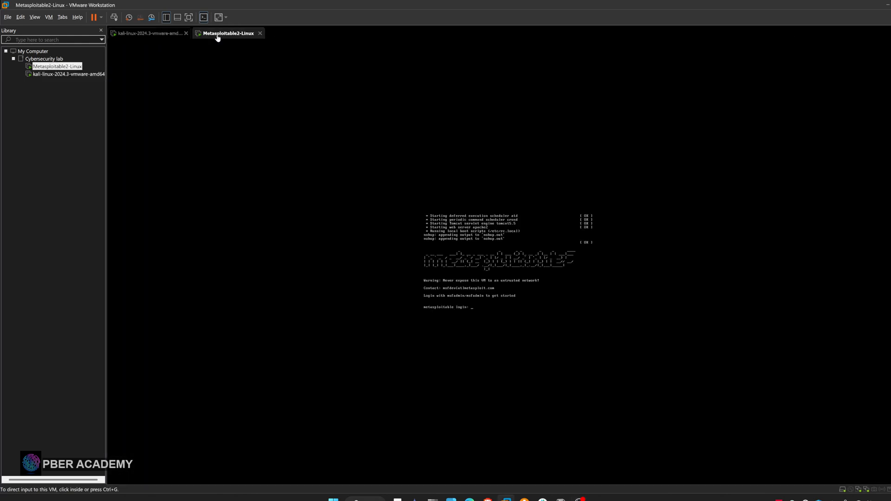
pyautogui.click(165, 33)
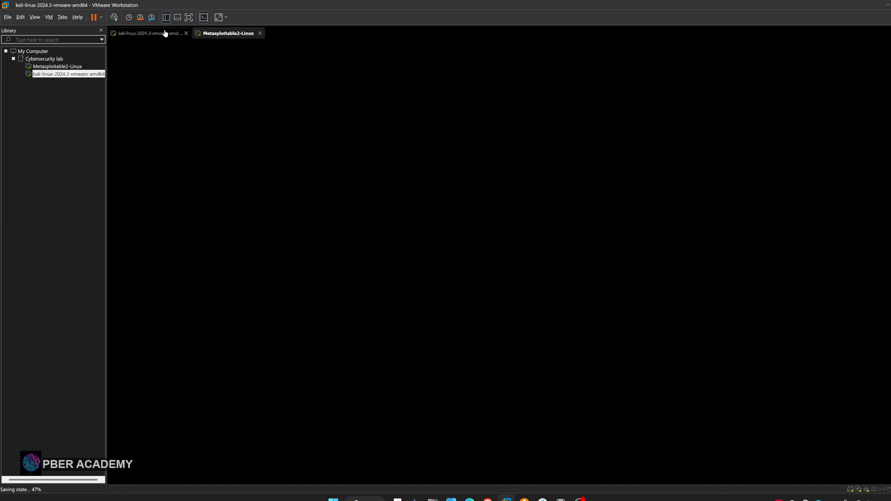
pyautogui.click(220, 35)
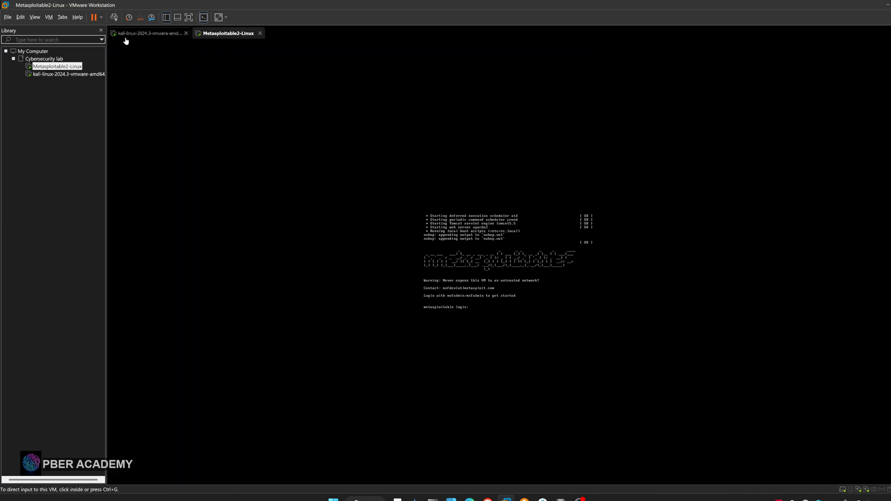
pyautogui.click(126, 38)
pyautogui.click(224, 35)
# View the Kali and Metasploitable2-Linux machines alternately in full screen, and return to the windowed view
pyautogui.click(189, 17)
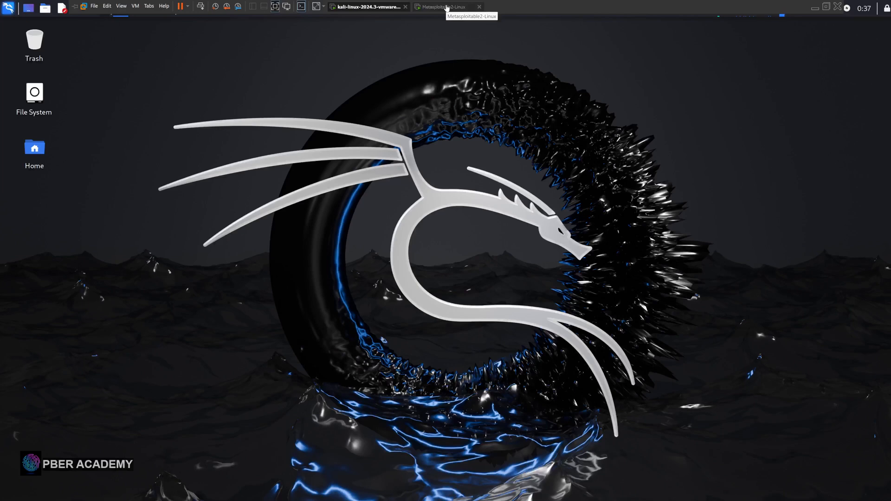
pyautogui.click(434, 8)
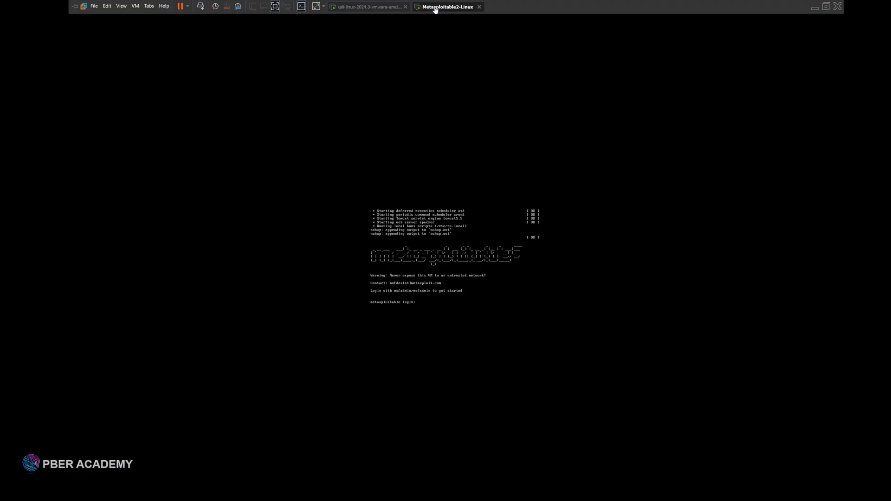
pyautogui.click(367, 7)
pyautogui.click(454, 6)
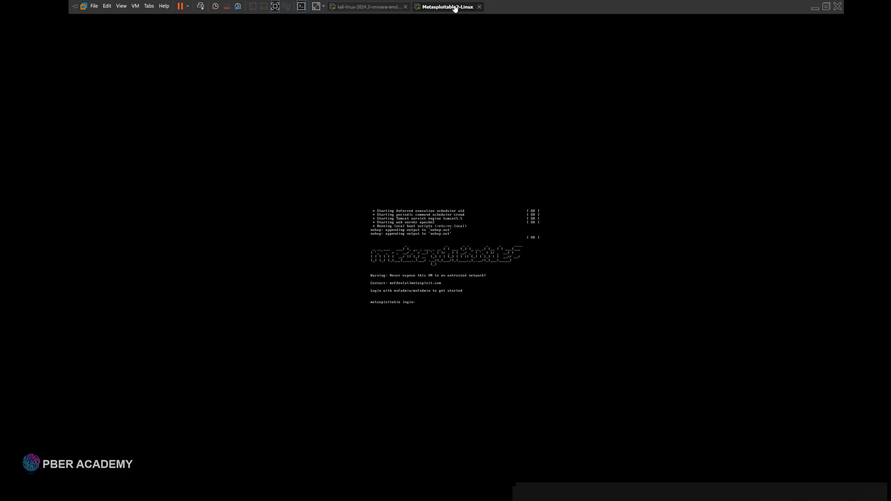
pyautogui.click(377, 6)
pyautogui.click(452, 6)
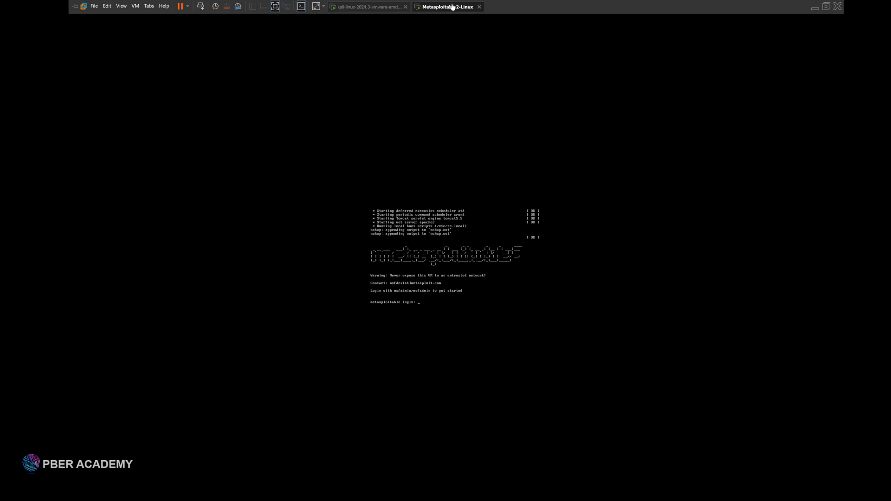
pyautogui.click(276, 6)
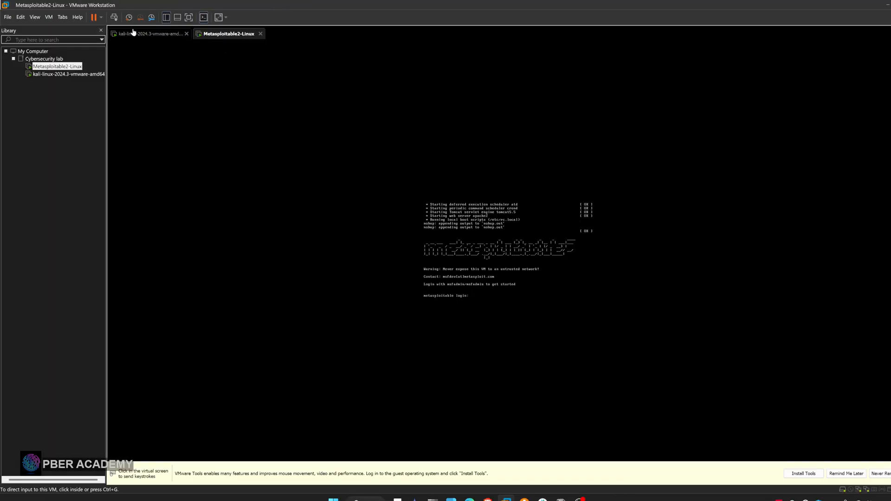
# Take a snapshot of Metasploitable2-Linux named Clean state, and postpone the VMware Tools installation reminder
pyautogui.click(21, 17)
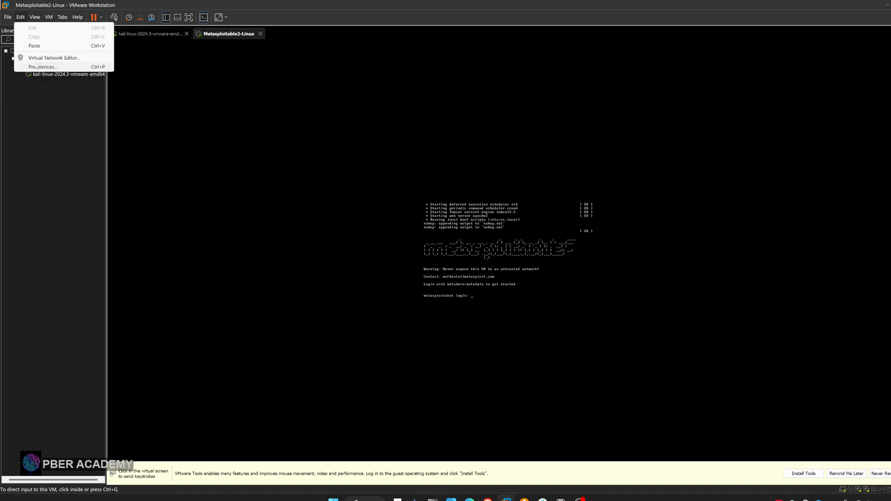
pyautogui.click(37, 19)
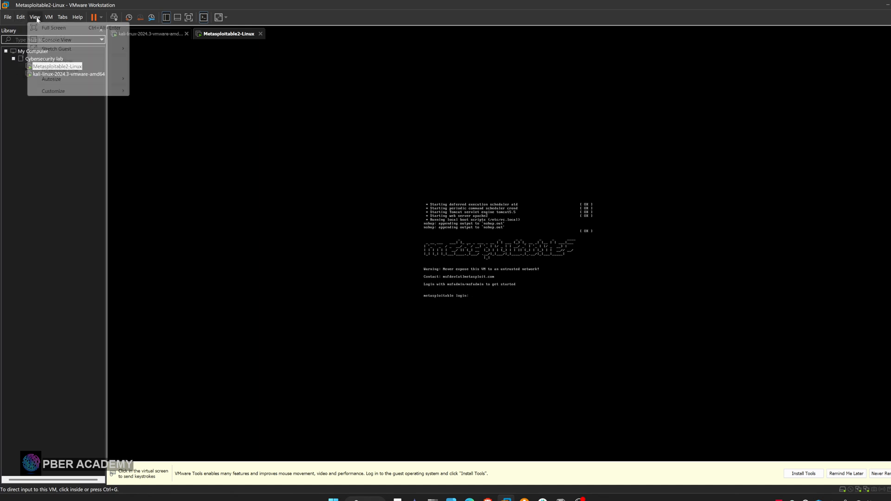
pyautogui.click(49, 17)
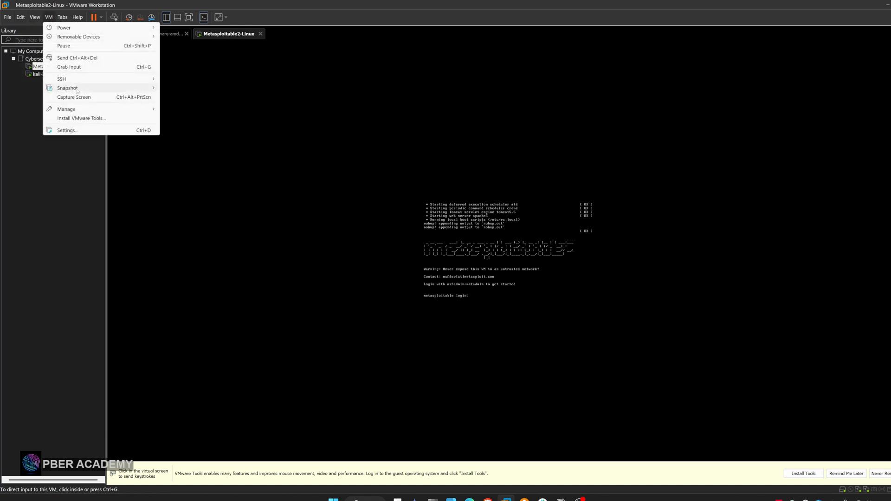
pyautogui.moveTo(77, 90)
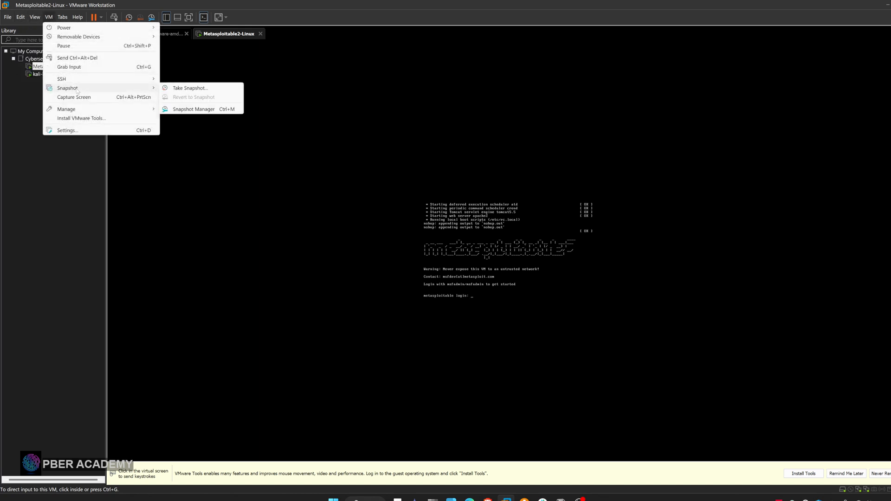
pyautogui.click(180, 89)
pyautogui.click(437, 235)
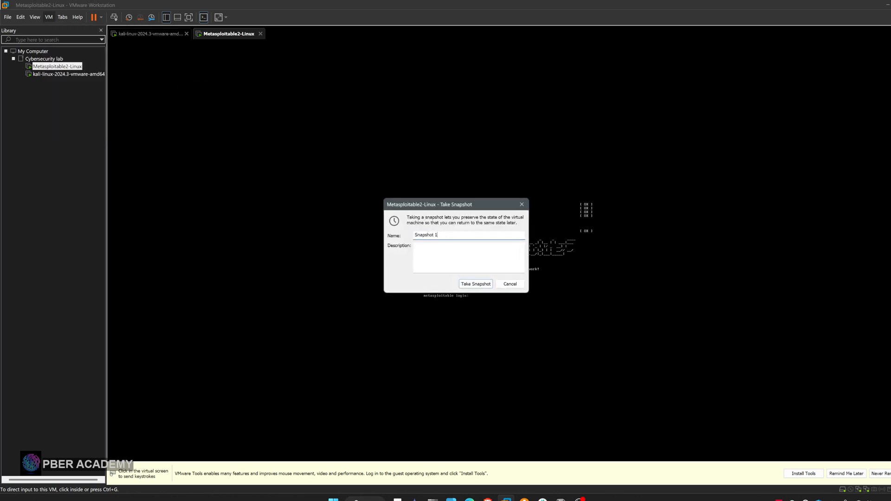
pyautogui.moveTo(437, 235); pyautogui.dragTo(367, 233)
pyautogui.press('BackSpace')
pyautogui.write('Clean state')
pyautogui.click(475, 284)
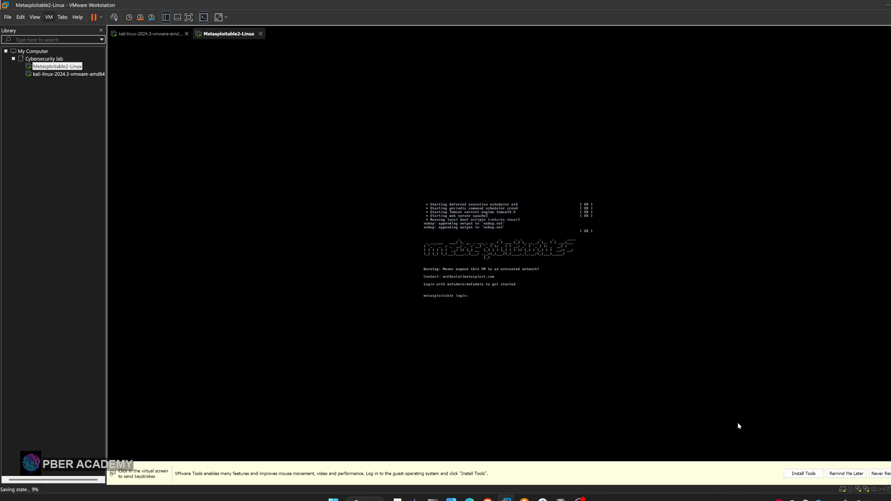
pyautogui.click(846, 474)
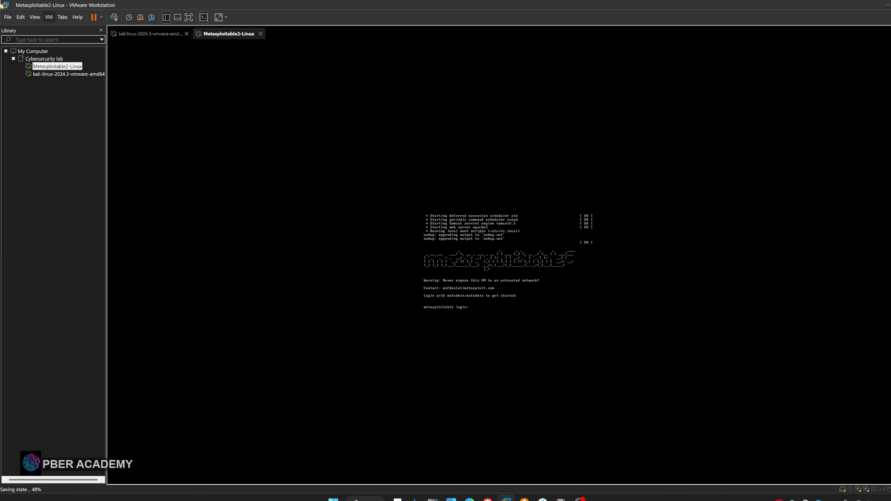
# Start a new virtual machine using the installer image Win10_22H2_English_x64v1.iso from D:\ISO\Cybersecurity lab
pyautogui.click(7, 17)
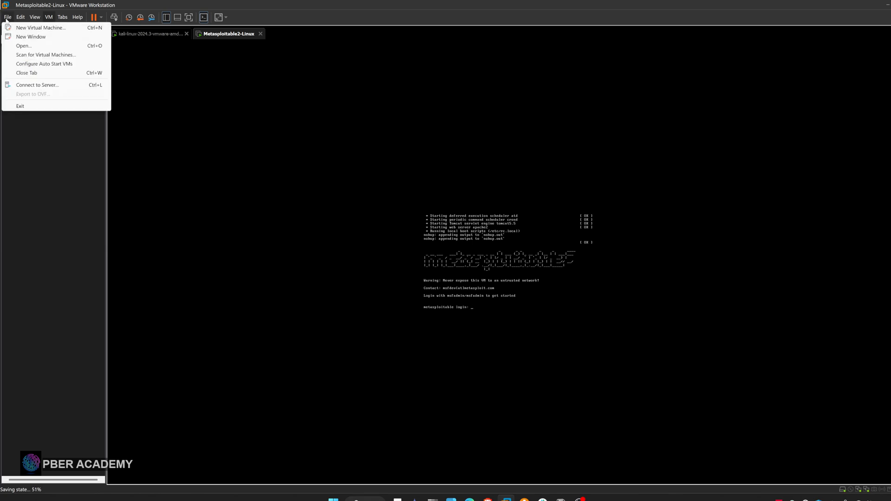
pyautogui.click(23, 28)
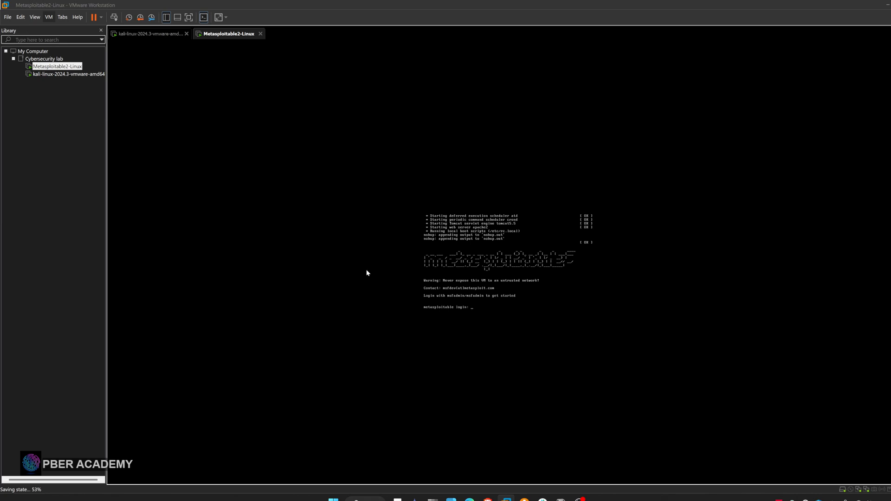
pyautogui.click(490, 328)
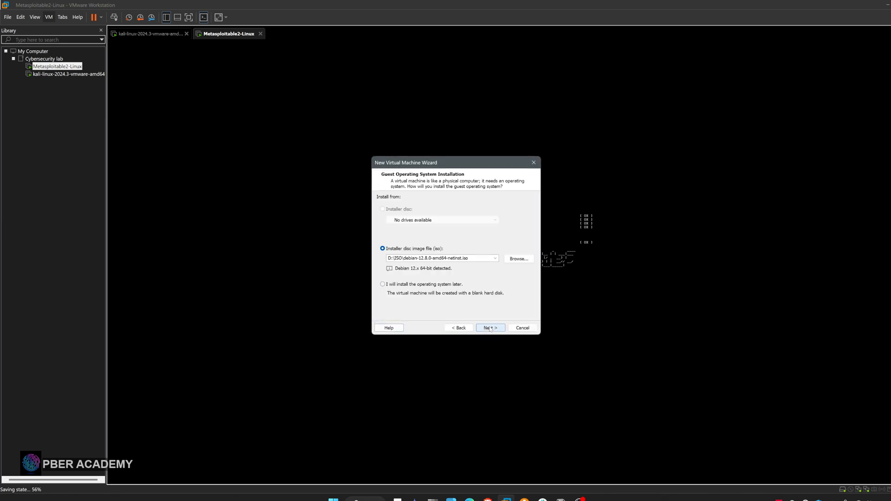
pyautogui.click(513, 263)
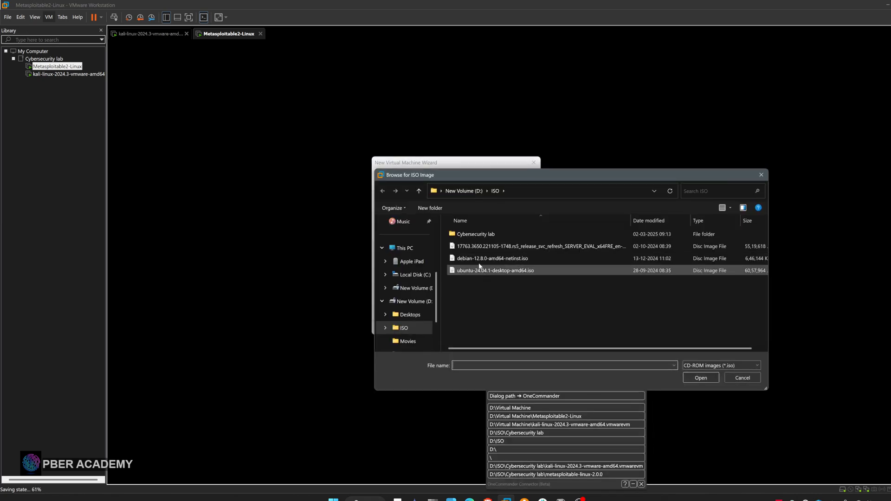
pyautogui.doubleClick(474, 235)
pyautogui.click(475, 235)
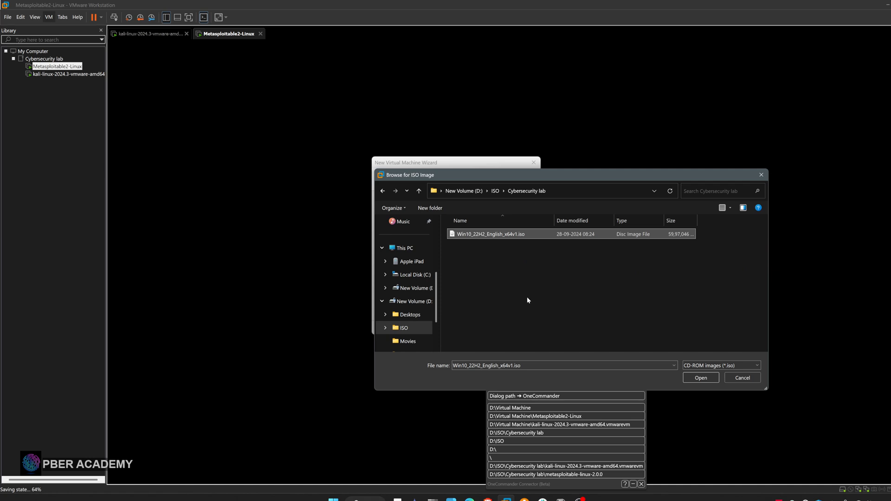
pyautogui.click(701, 378)
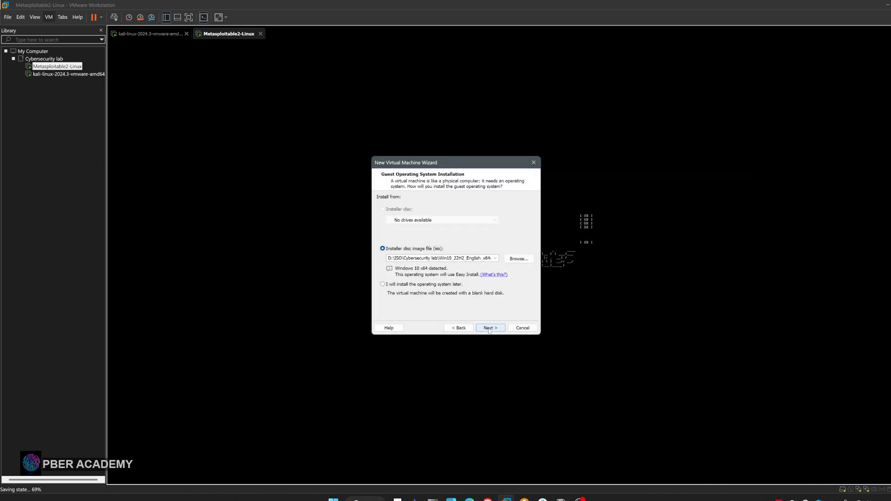
pyautogui.click(489, 329)
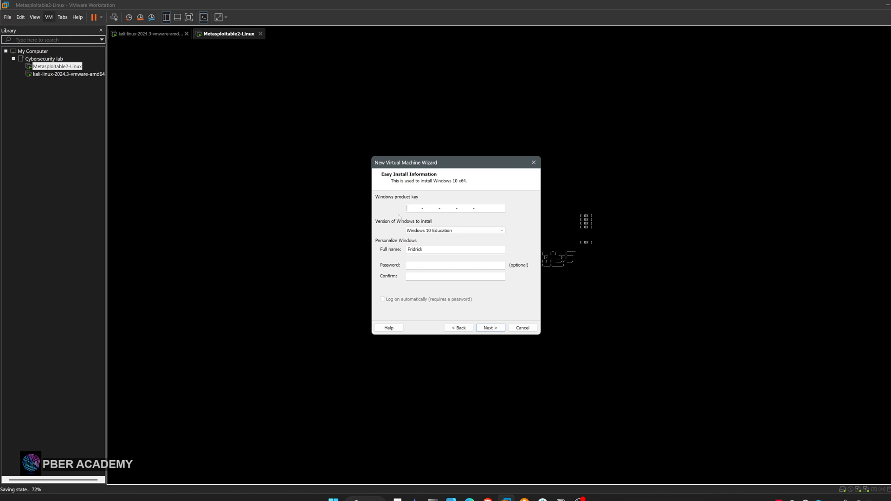
# Choose Windows 10 Pro as the version to install and set the Windows full name to Pber Academy
pyautogui.click(458, 231)
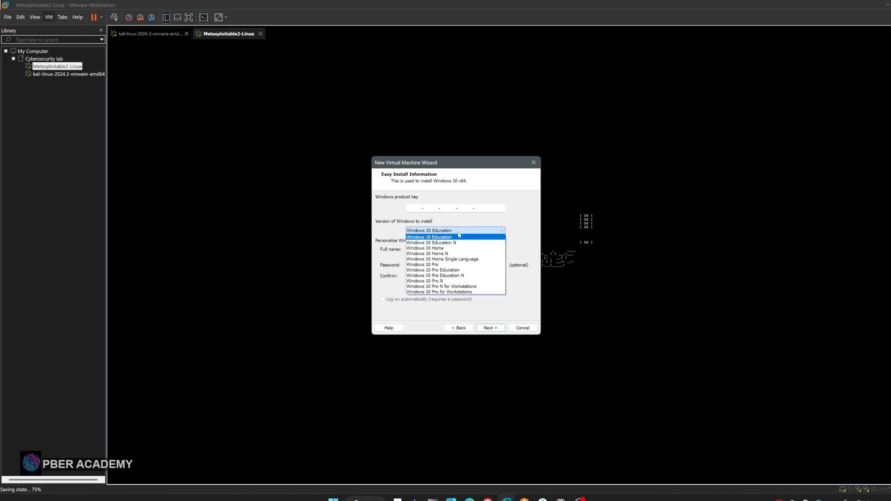
pyautogui.click(434, 265)
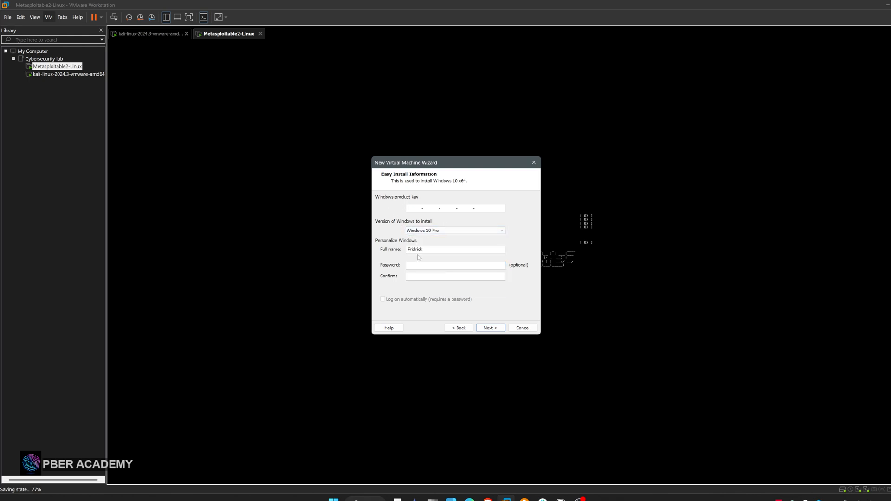
pyautogui.press('Tab')
pyautogui.press('BackSpace')
pyautogui.write('Fridric')
pyautogui.press('BackSpace')
pyautogui.press('BackSpace')
pyautogui.press('BackSpace')
pyautogui.press('BackSpace')
pyautogui.press('BackSpace')
pyautogui.press('BackSpace')
pyautogui.write('Pber Academy')
# Enter and confirm the Windows account password, and continue without a product key
pyautogui.press('Tab')
pyautogui.write('1234')
pyautogui.press('BackSpace')
pyautogui.press('BackSpace')
pyautogui.press('BackSpace')
pyautogui.press('BackSpace')
pyautogui.write('123456')
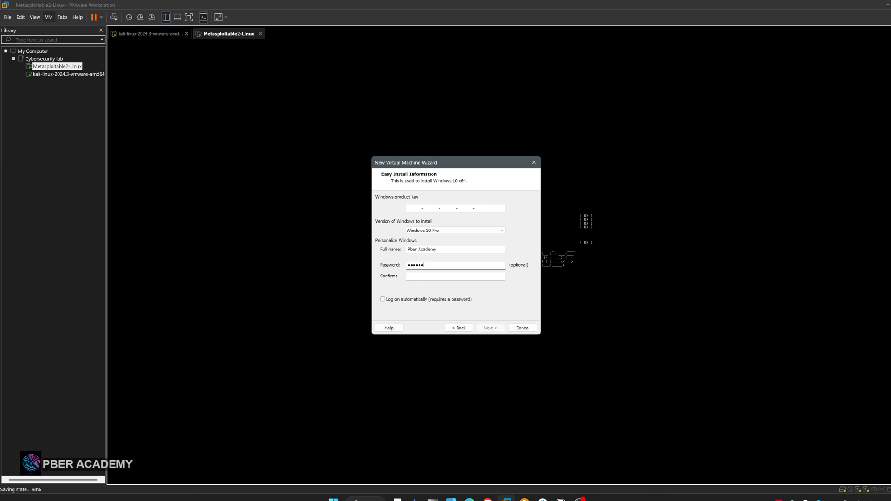
pyautogui.press('Tab')
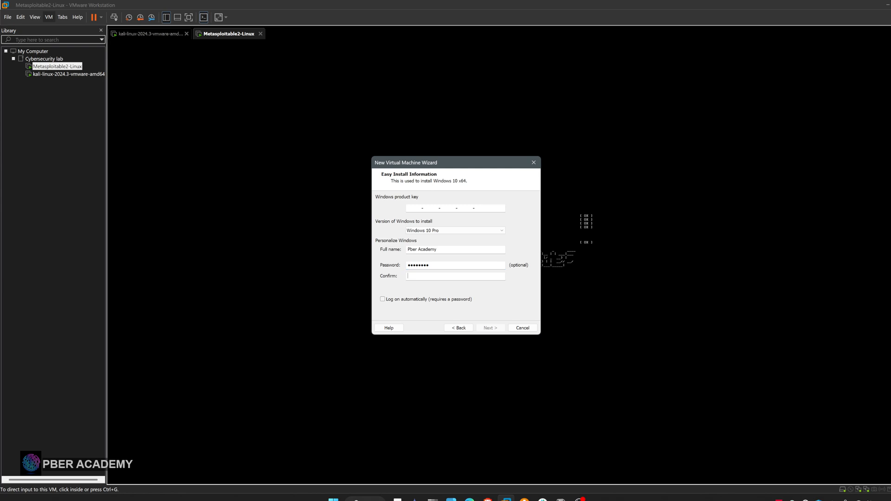
pyautogui.write('••••••••')
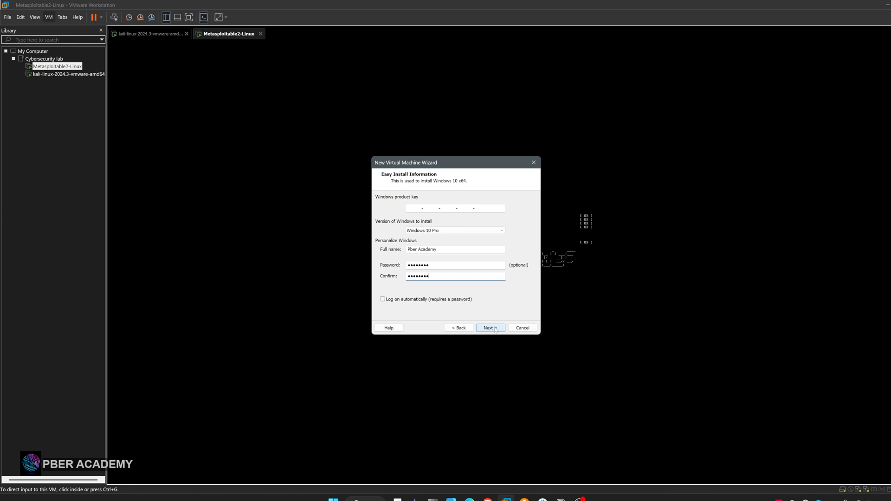
pyautogui.click(495, 330)
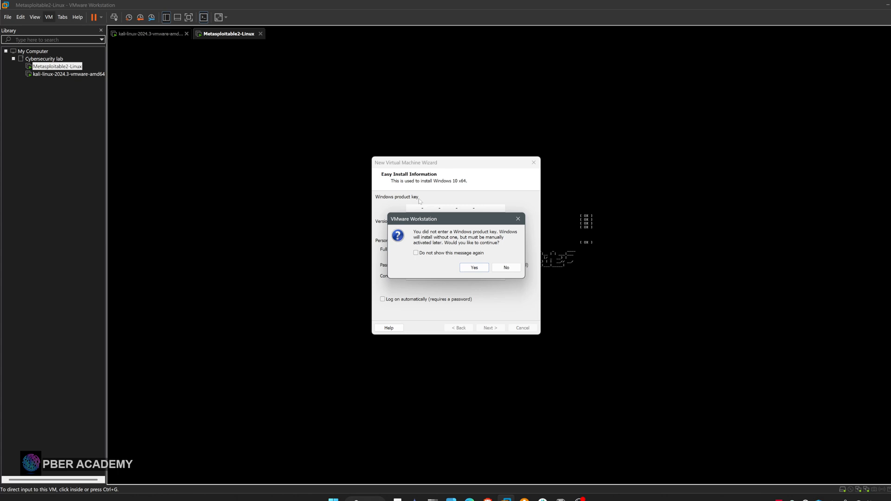
pyautogui.click(473, 268)
# Set the virtual machine's location to a new folder named Windows 10 inside D:\Virtual Machine
pyautogui.click(522, 233)
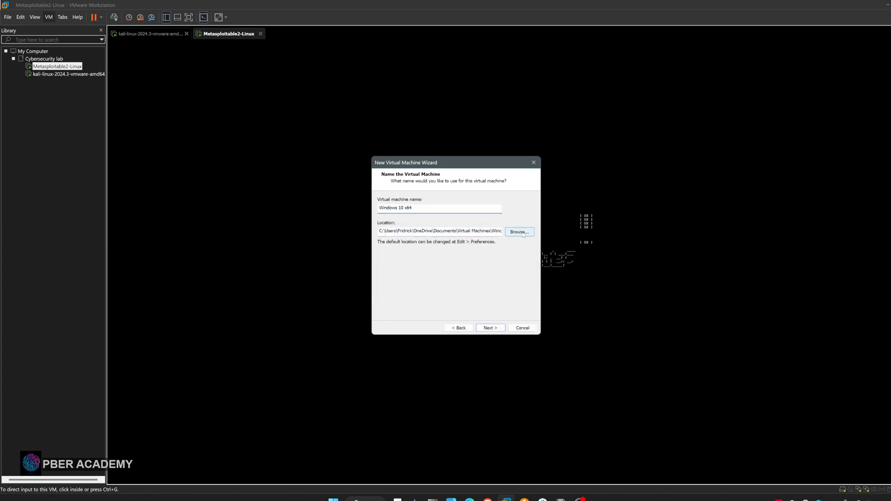
pyautogui.moveTo(536, 248); pyautogui.dragTo(539, 317)
pyautogui.click(441, 312)
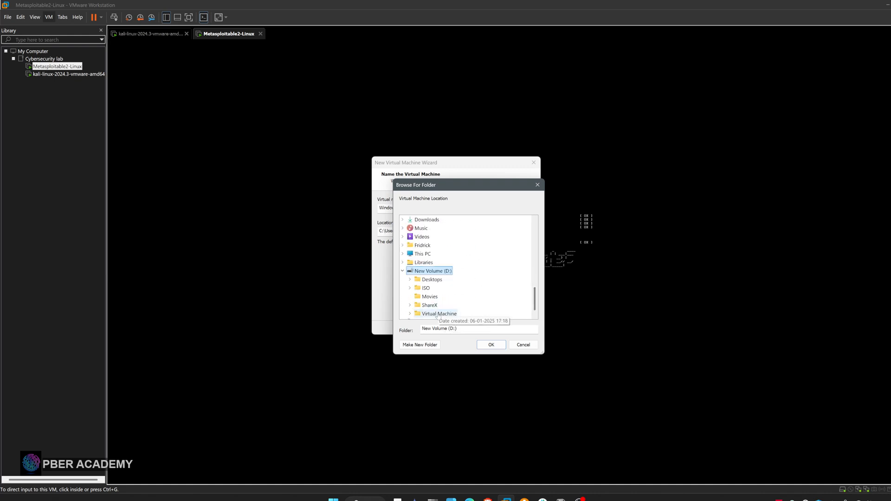
pyautogui.click(439, 314)
pyautogui.click(424, 345)
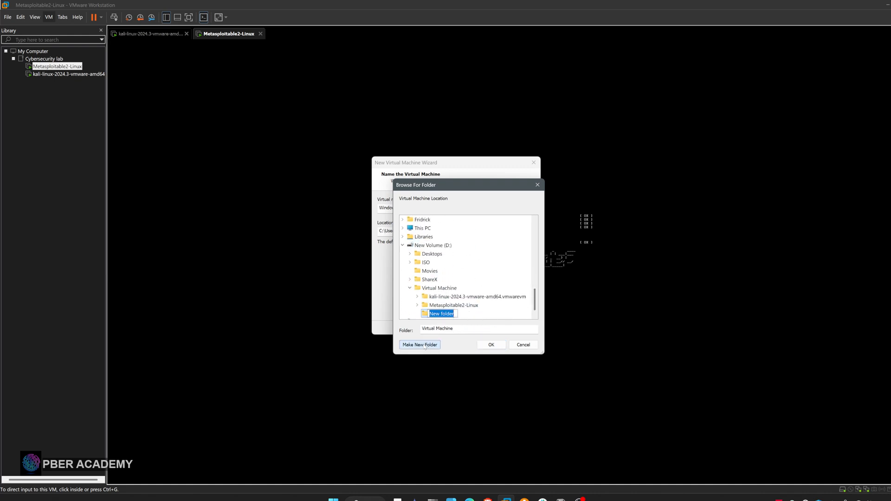
pyautogui.write('Windows 10')
pyautogui.press('Return')
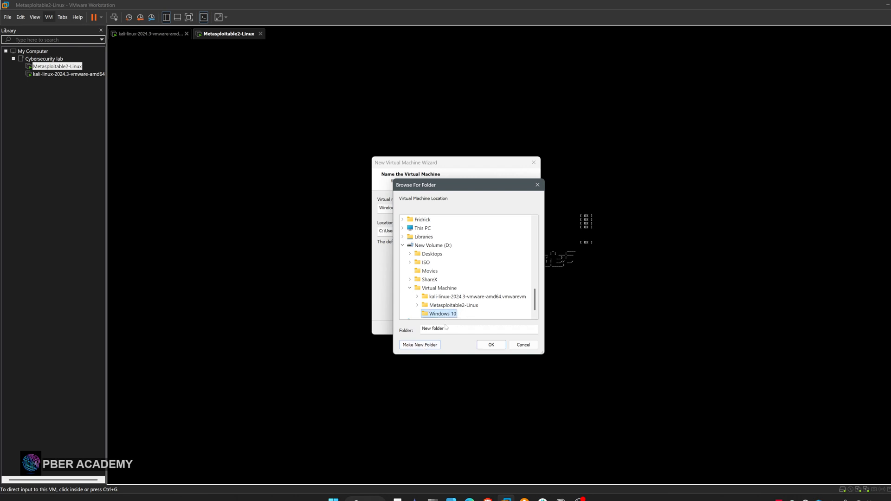
pyautogui.click(491, 345)
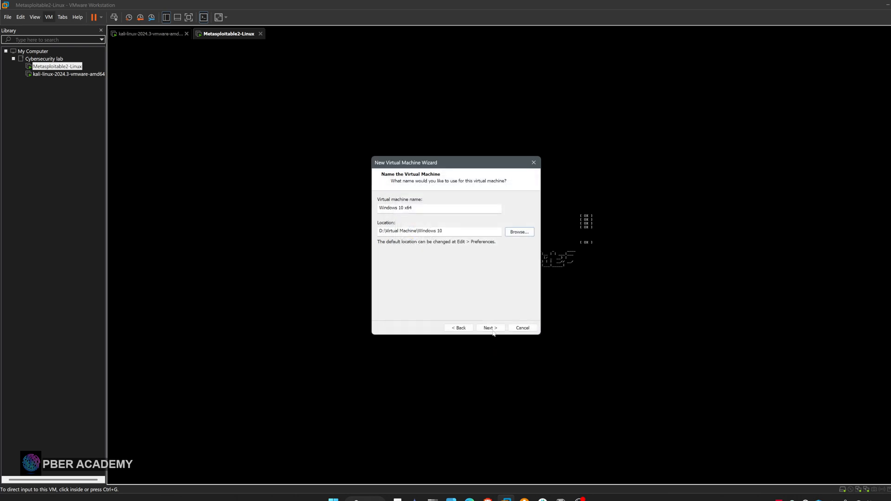
pyautogui.click(491, 327)
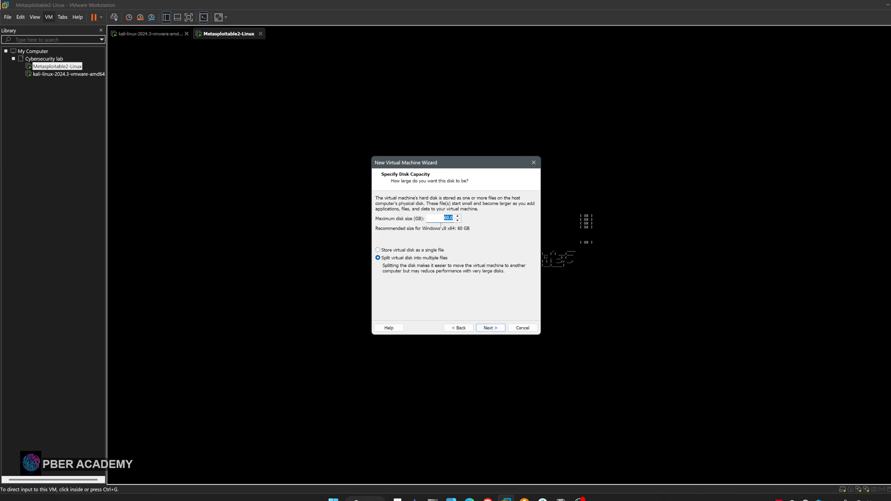
# Store the virtual disk as a single file and set the new machine's memory to 4096 MB
pyautogui.click(400, 251)
pyautogui.click(490, 328)
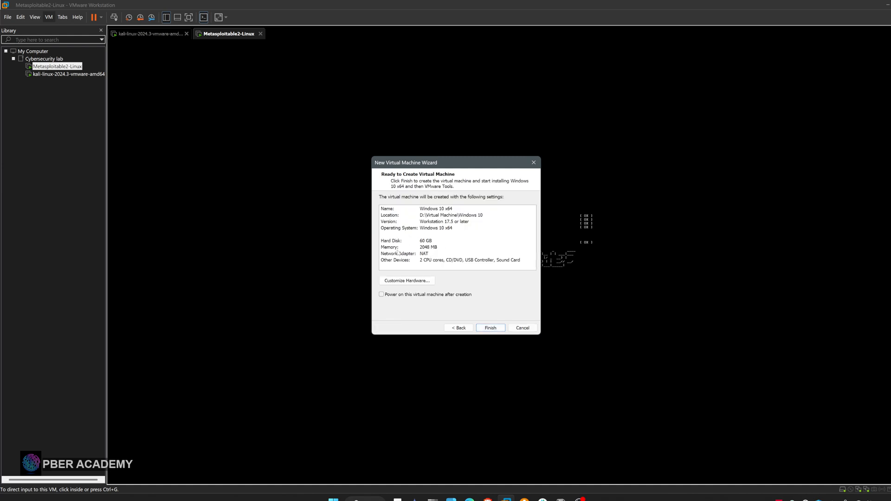
pyautogui.click(410, 281)
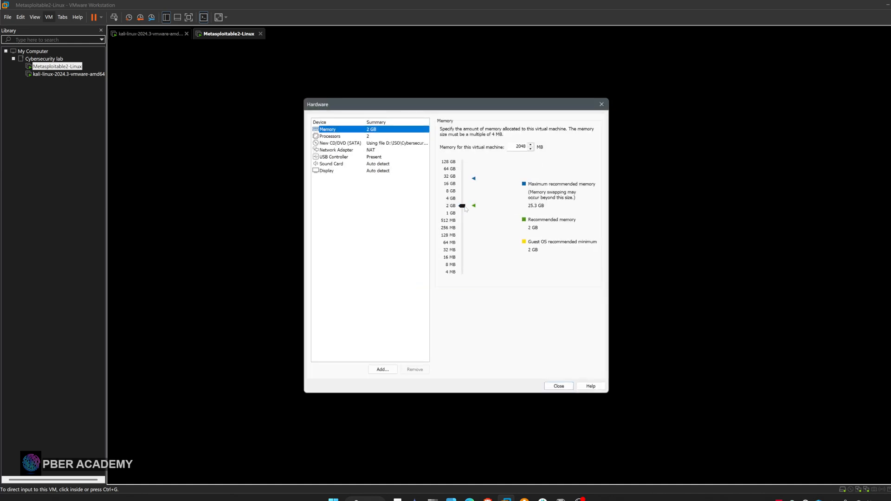
pyautogui.click(464, 207)
pyautogui.moveTo(465, 209); pyautogui.dragTo(463, 201)
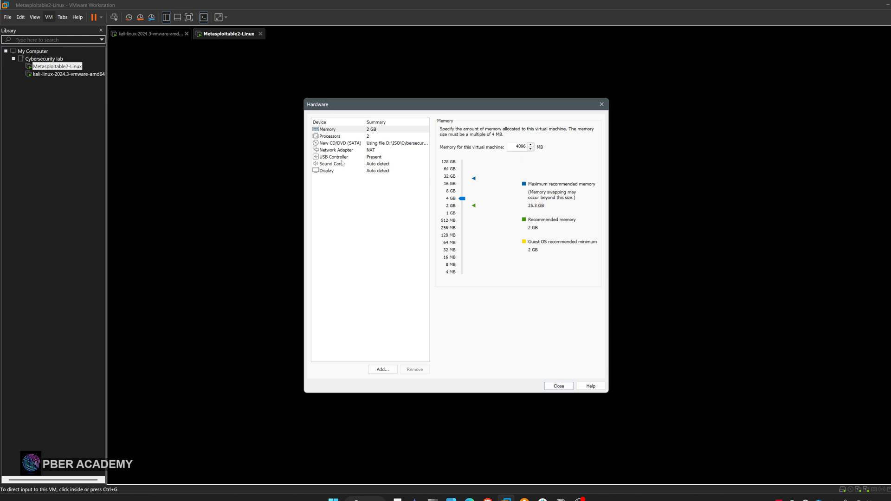
# Connect the new machine's network adapter to the custom virtual network VMnet1 (NAT)
pyautogui.click(335, 150)
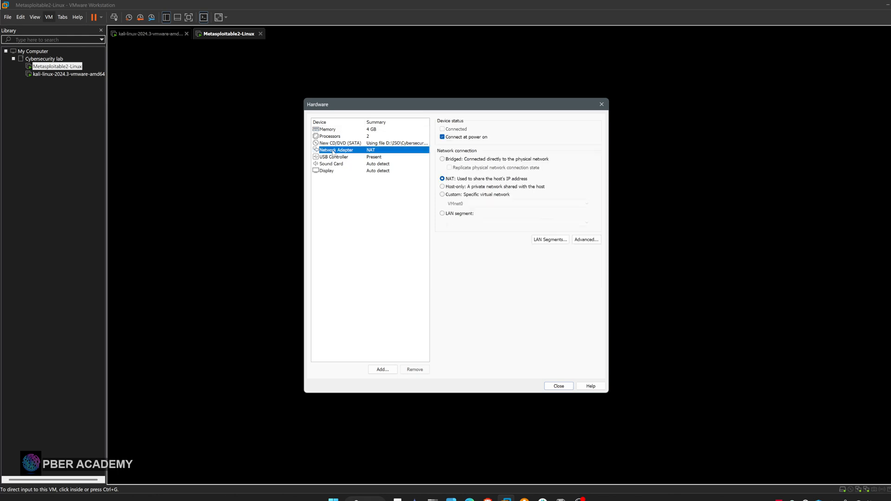
pyautogui.click(448, 194)
pyautogui.click(458, 206)
pyautogui.click(467, 217)
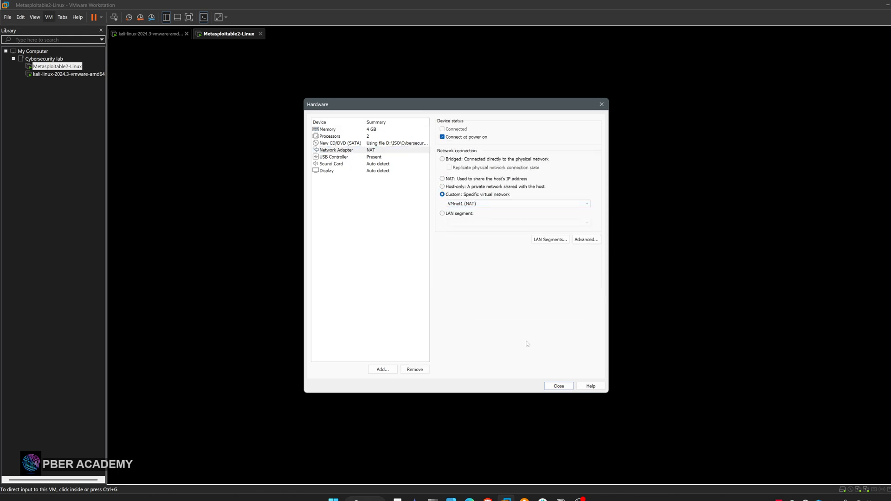
pyautogui.click(558, 387)
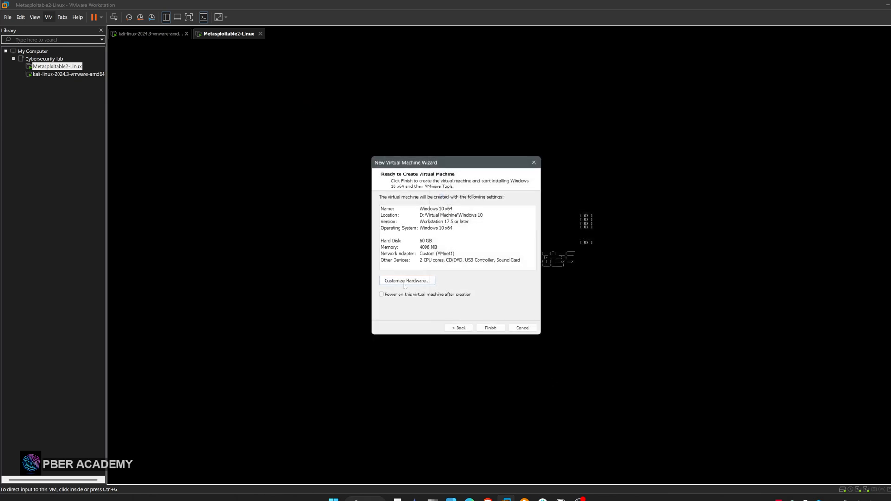
# Finish creating the Windows 10 x64 virtual machine and power it on
pyautogui.click(490, 329)
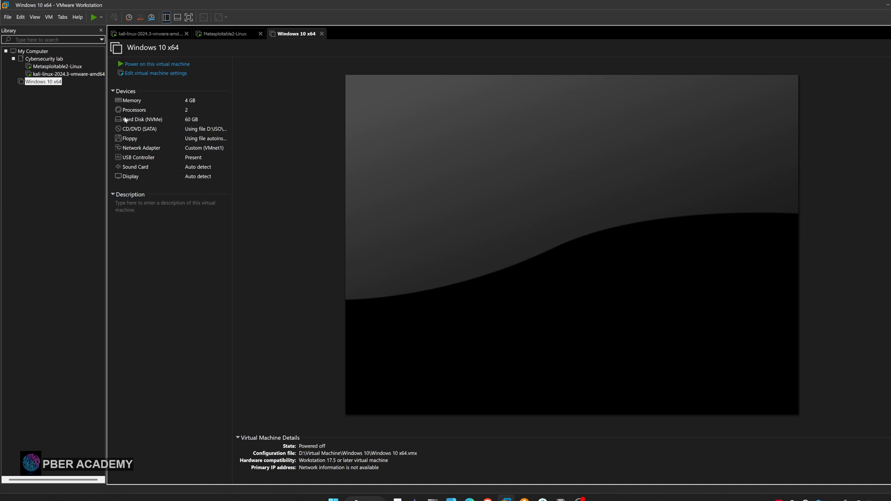
pyautogui.click(162, 68)
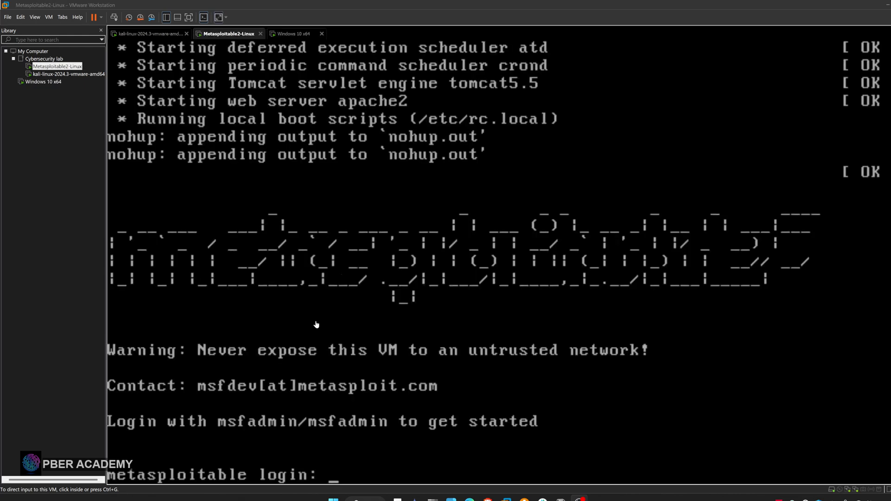
# Log in to the Metasploitable2-Linux console with the default account name and password, and release input back to the host
pyautogui.click(223, 19)
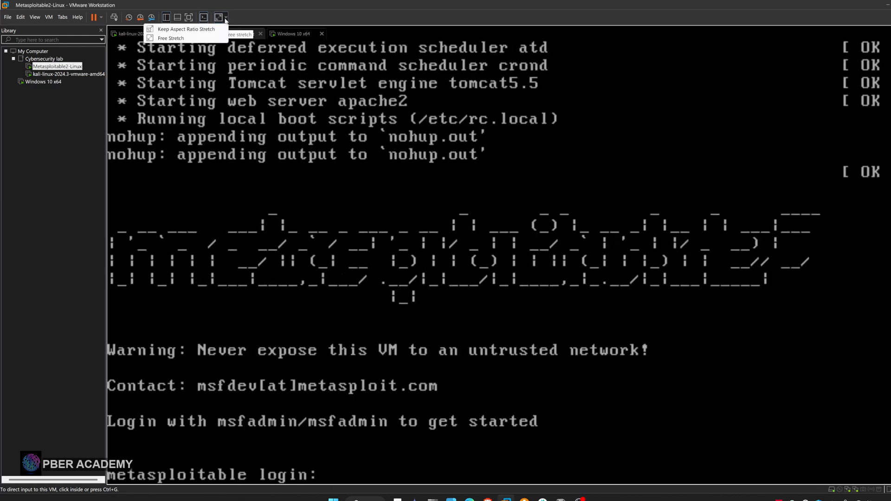
pyautogui.click(199, 66)
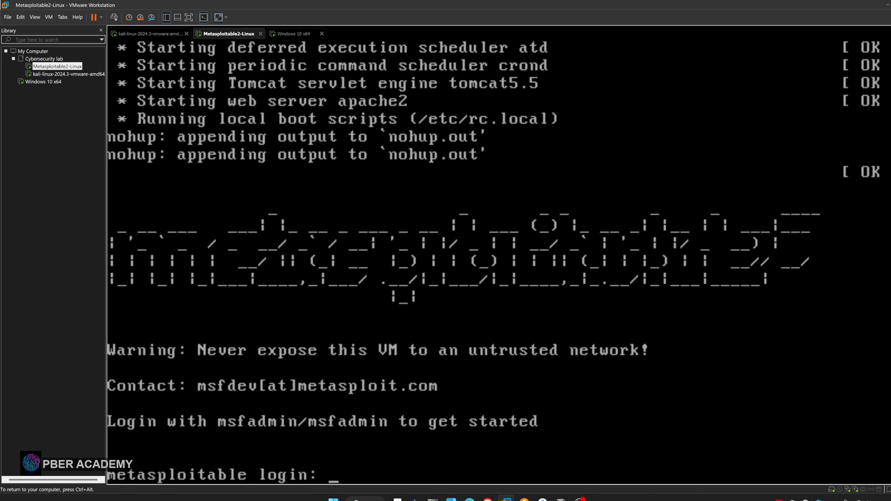
pyautogui.write('msfadmin')
pyautogui.press('Return')
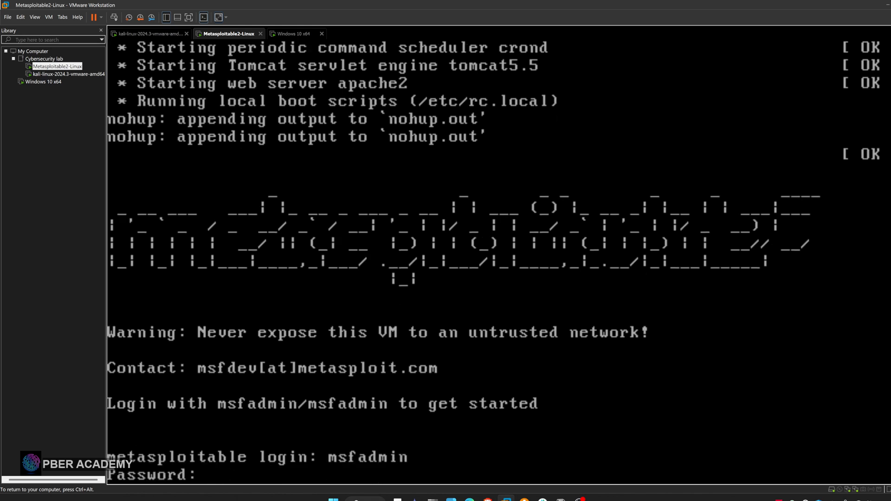
pyautogui.press('Return')
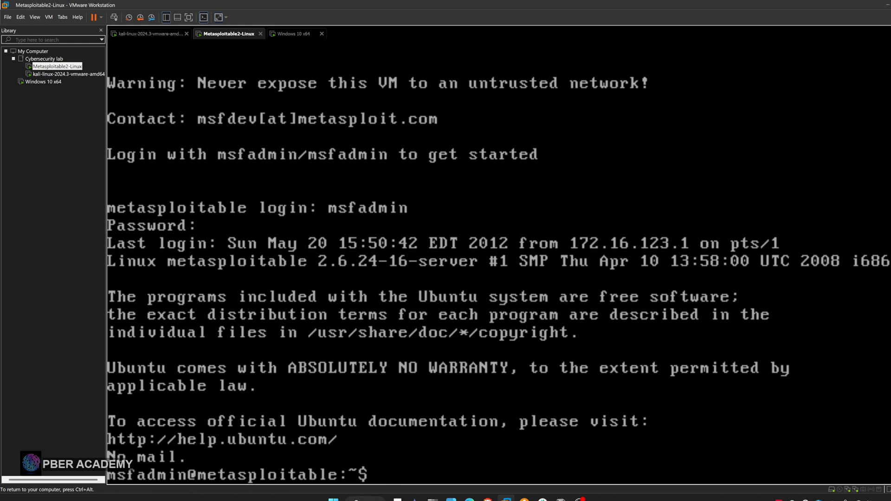
pyautogui.hotkey('ctrl', 'alt')
# Switch between the Windows 10, Kali and Metasploitable virtual machines to check that all three are running
pyautogui.click(298, 34)
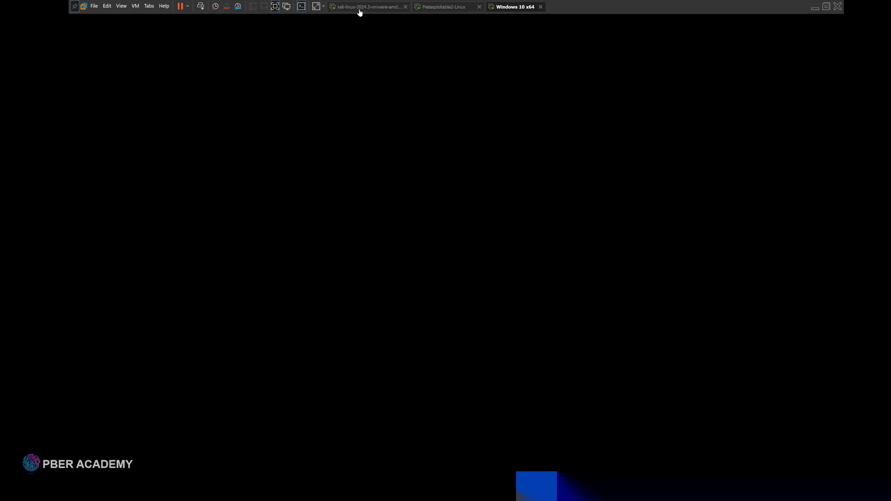
pyautogui.click(360, 9)
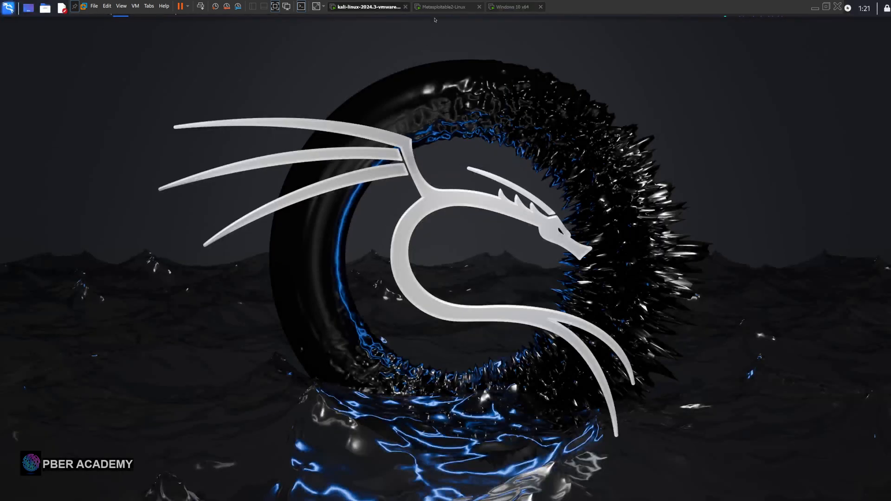
pyautogui.click(437, 8)
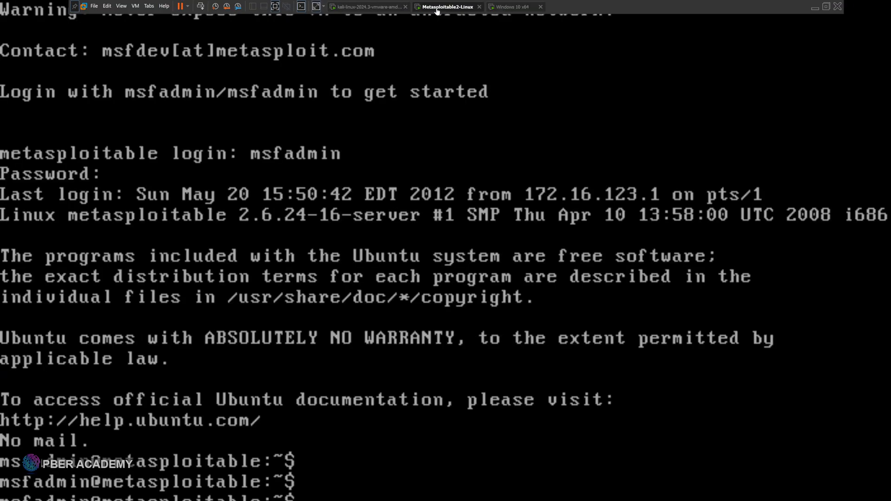
pyautogui.click(514, 7)
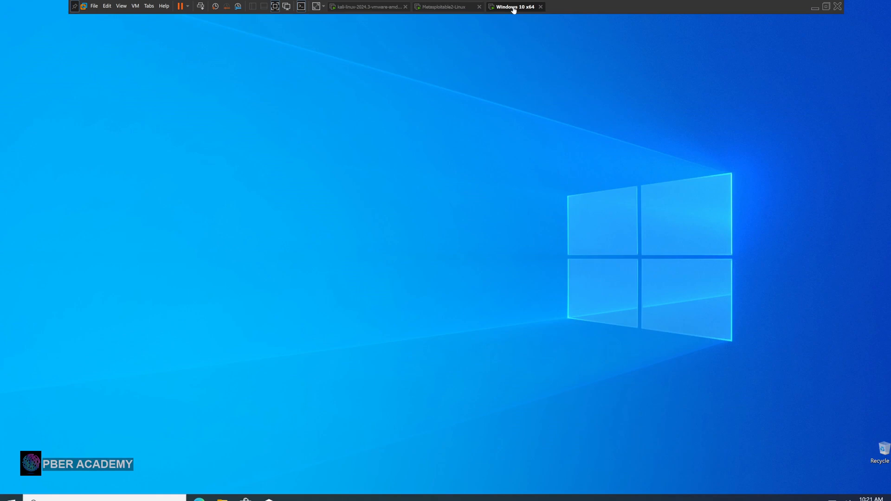
pyautogui.click(369, 11)
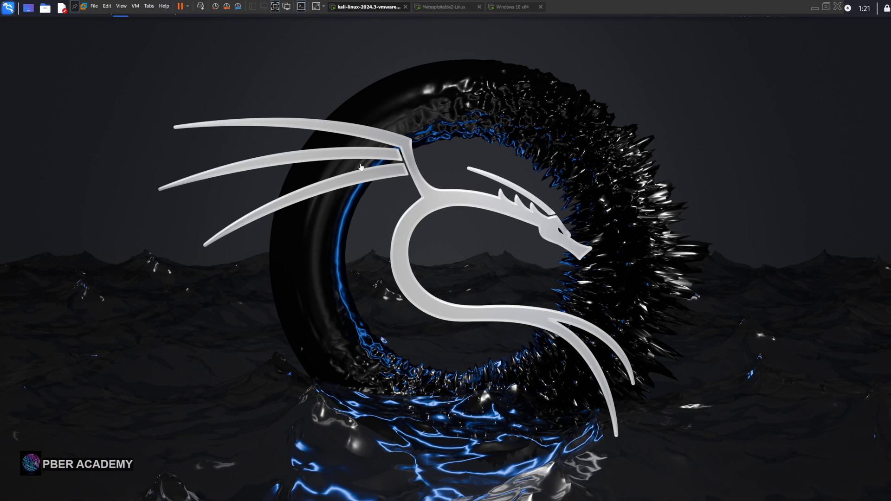
pyautogui.click(6, 13)
pyautogui.click(445, 7)
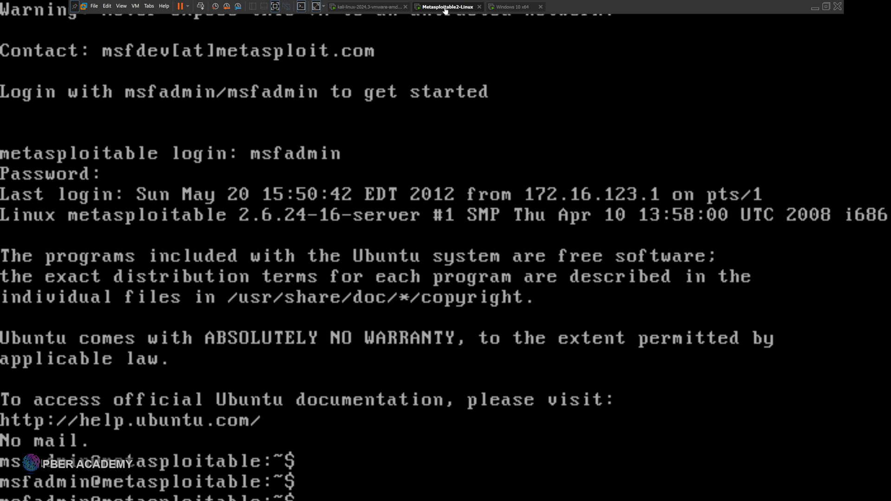
pyautogui.click(502, 12)
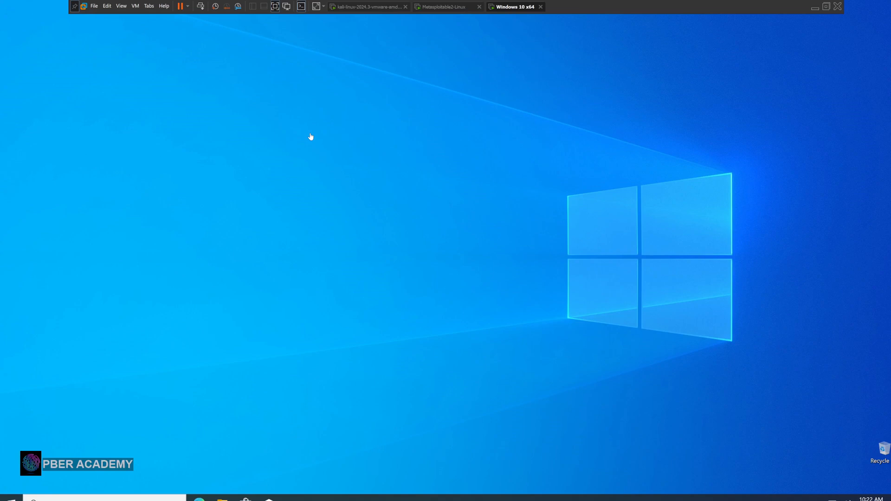
pyautogui.click(444, 10)
pyautogui.click(502, 13)
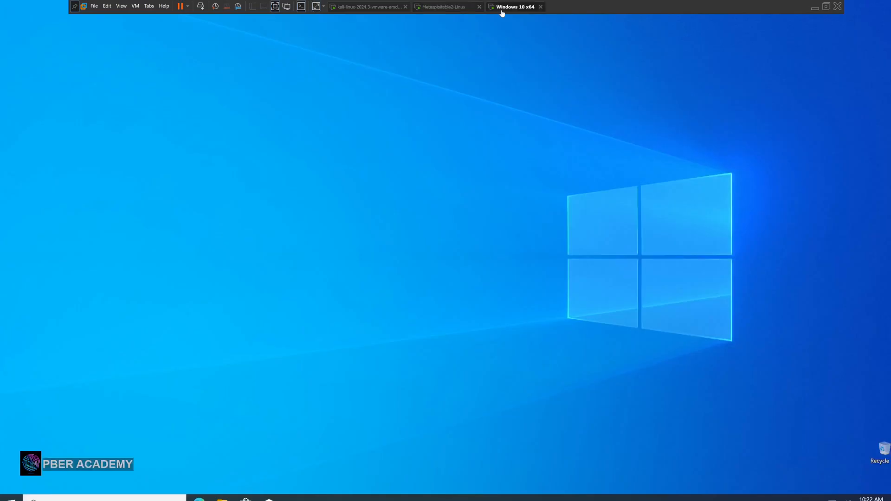